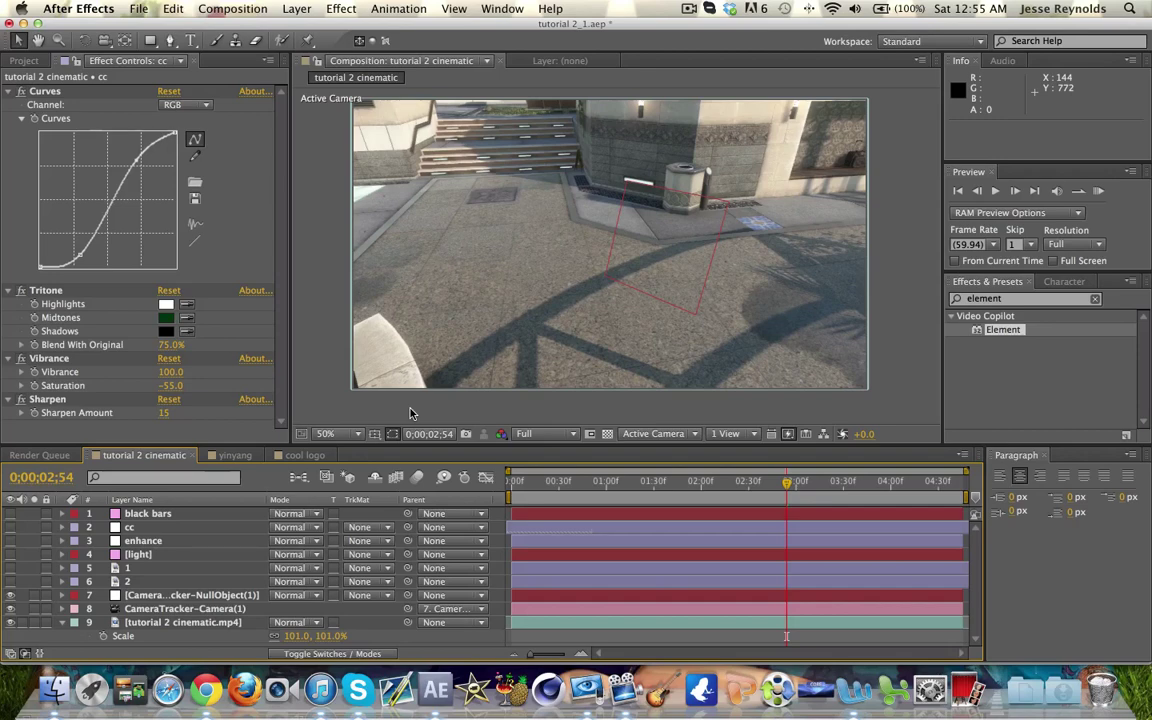
Step: Return the comp viewer to 50%, then switch to the Twitch space and minimise its Chrome window
key("comma")
key("comma")
key("comma")
key("comma")
key("comma")
key("comma")
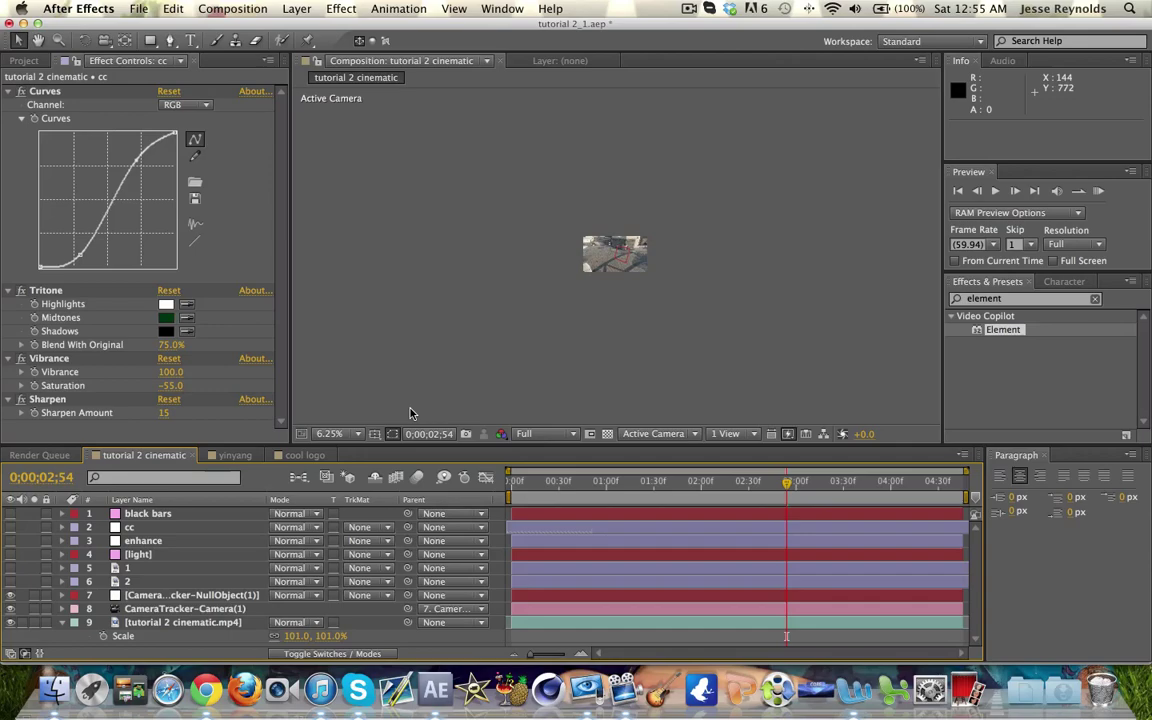
key("slash")
key("comma")
key("ctrl+Right")
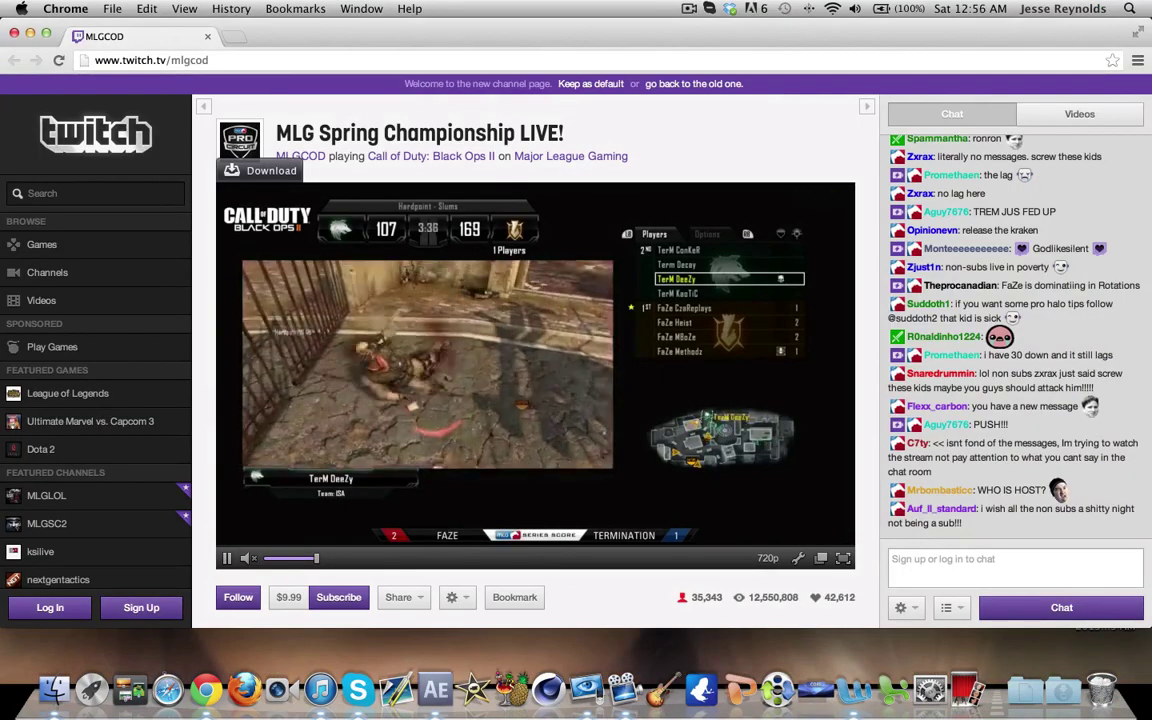
left_click(30, 34)
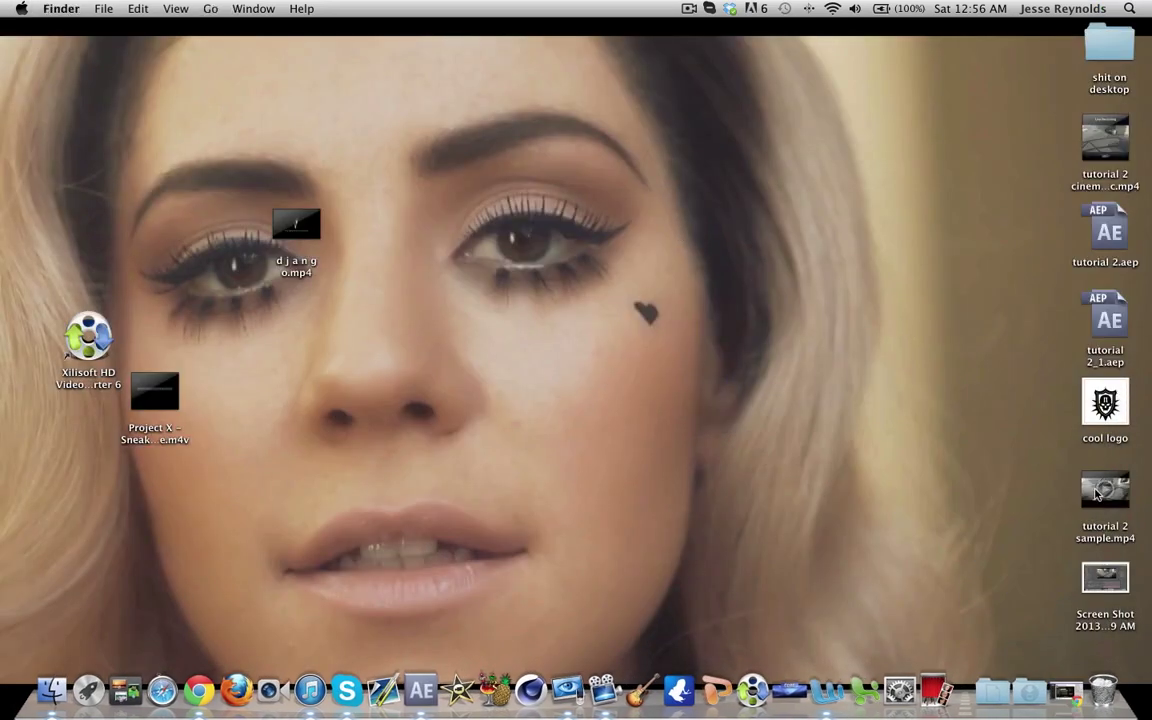
left_click(1102, 490)
key("space")
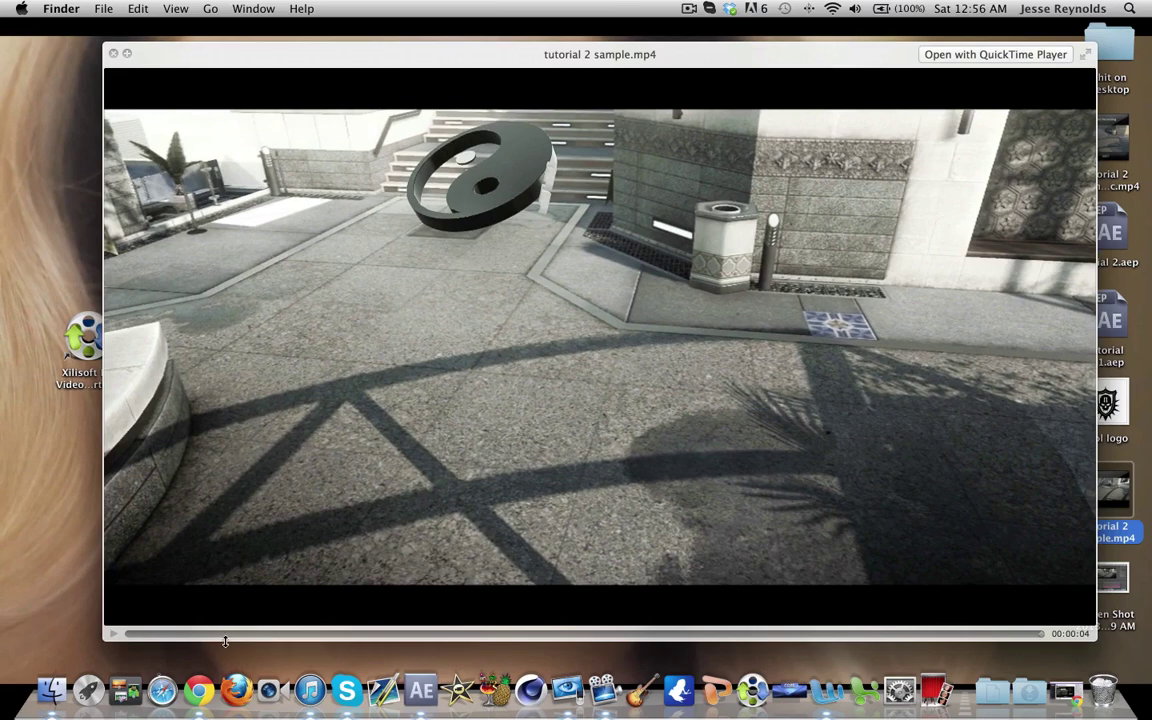
left_click_drag(177, 633, 367, 612)
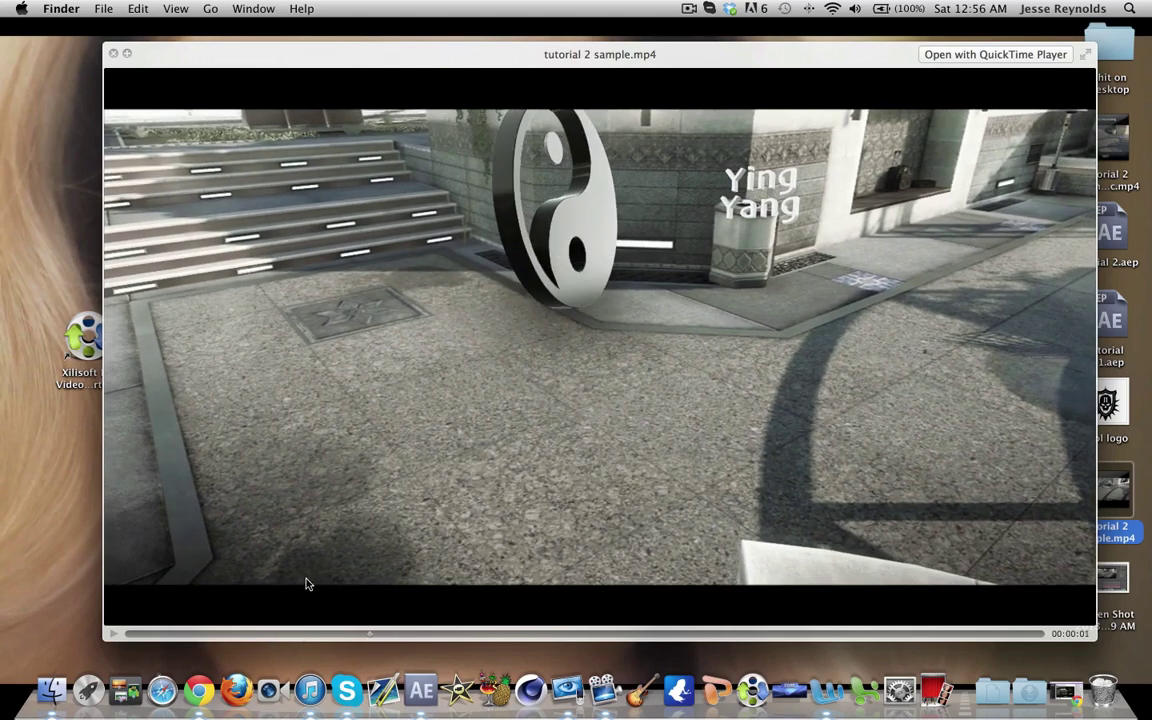
left_click_drag(308, 584, 1149, 614)
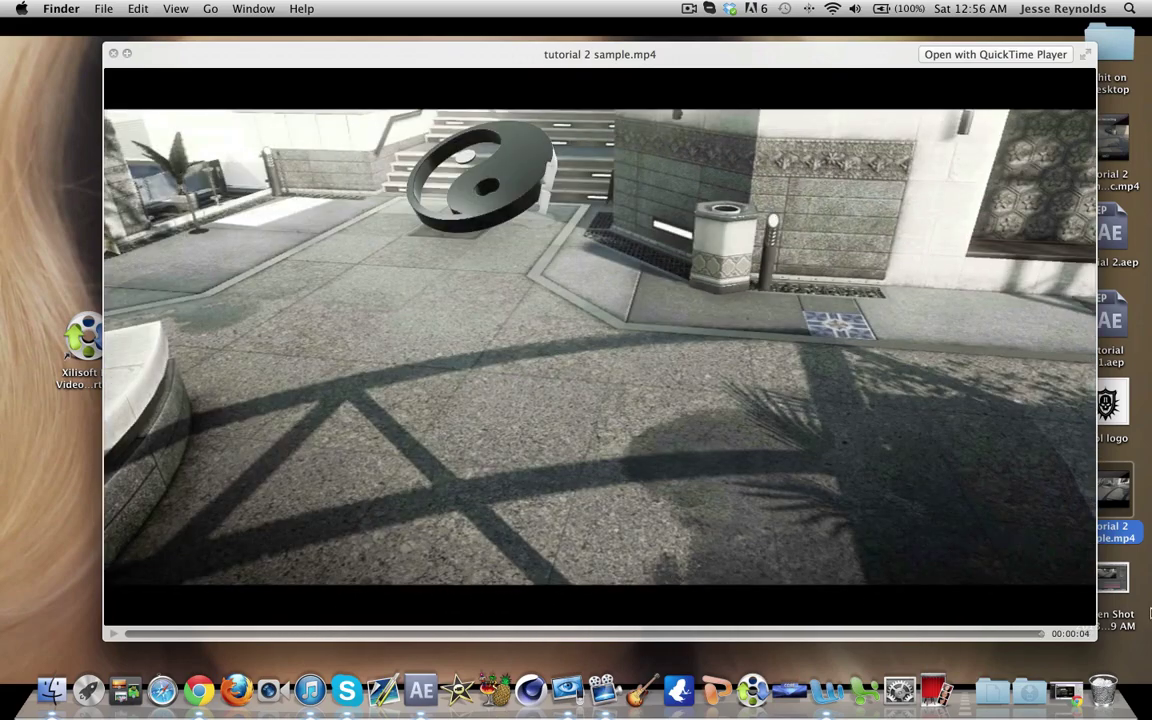
key("space")
Step: Bring After Effects forward, open the cool logo comp and select cool logo.jpg to show its masks
left_click(891, 446)
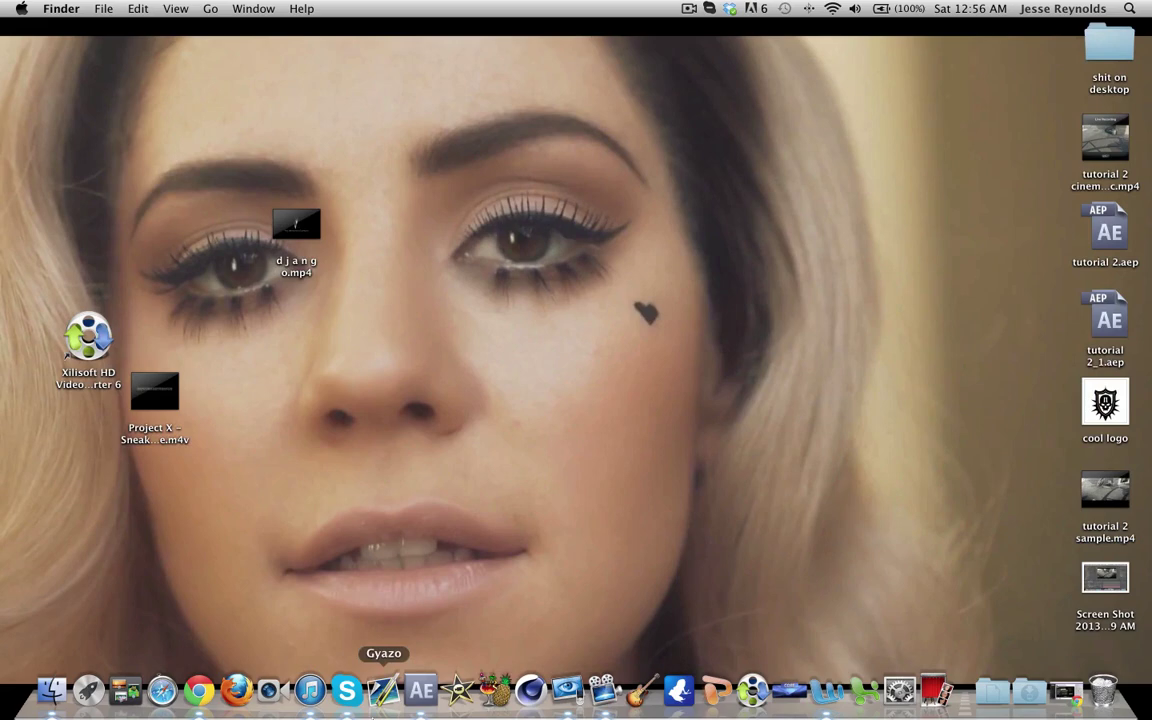
left_click(421, 690)
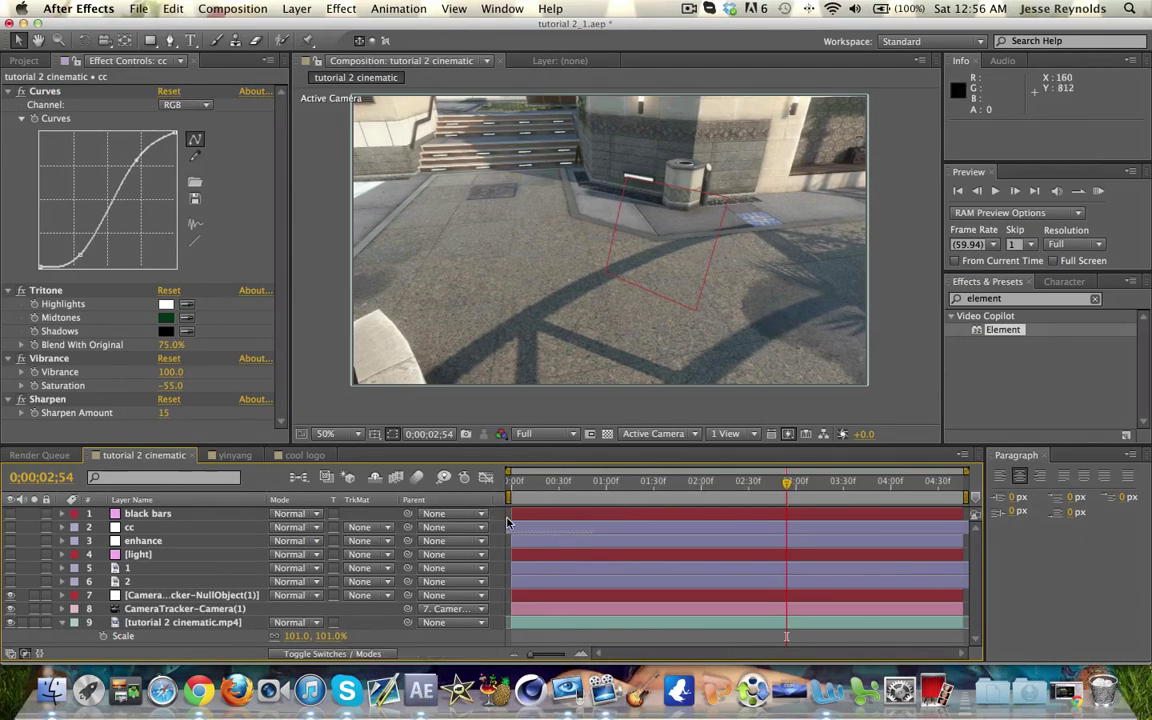
left_click(305, 455)
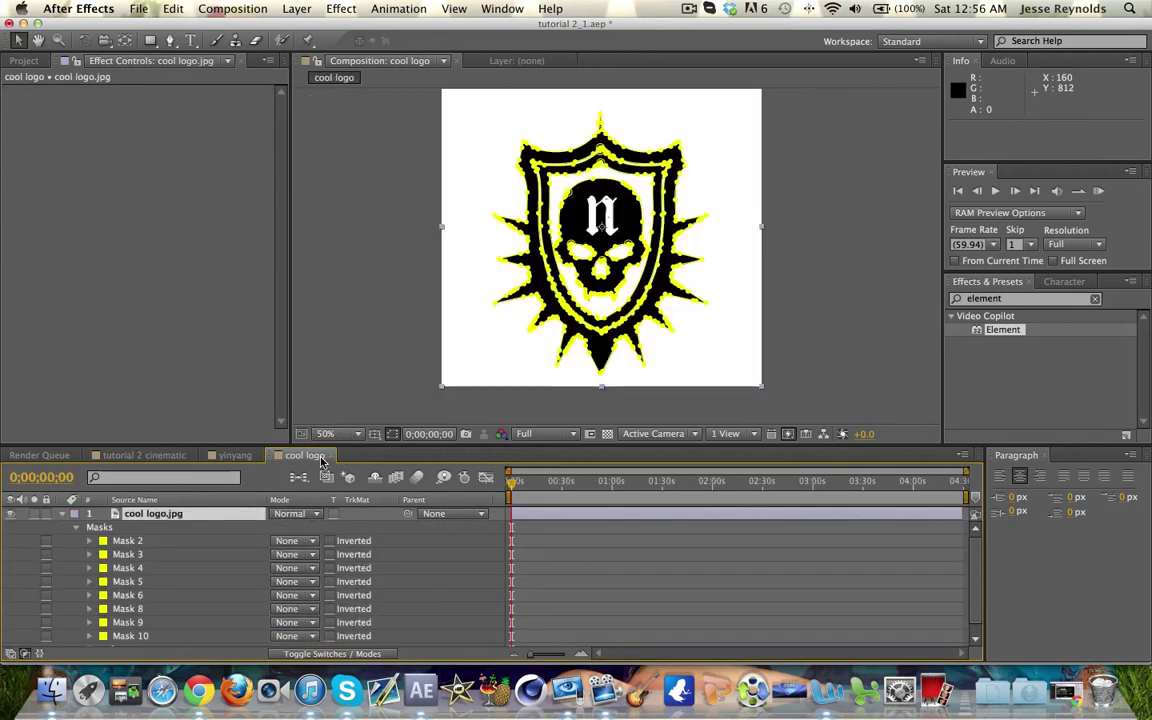
left_click(327, 296)
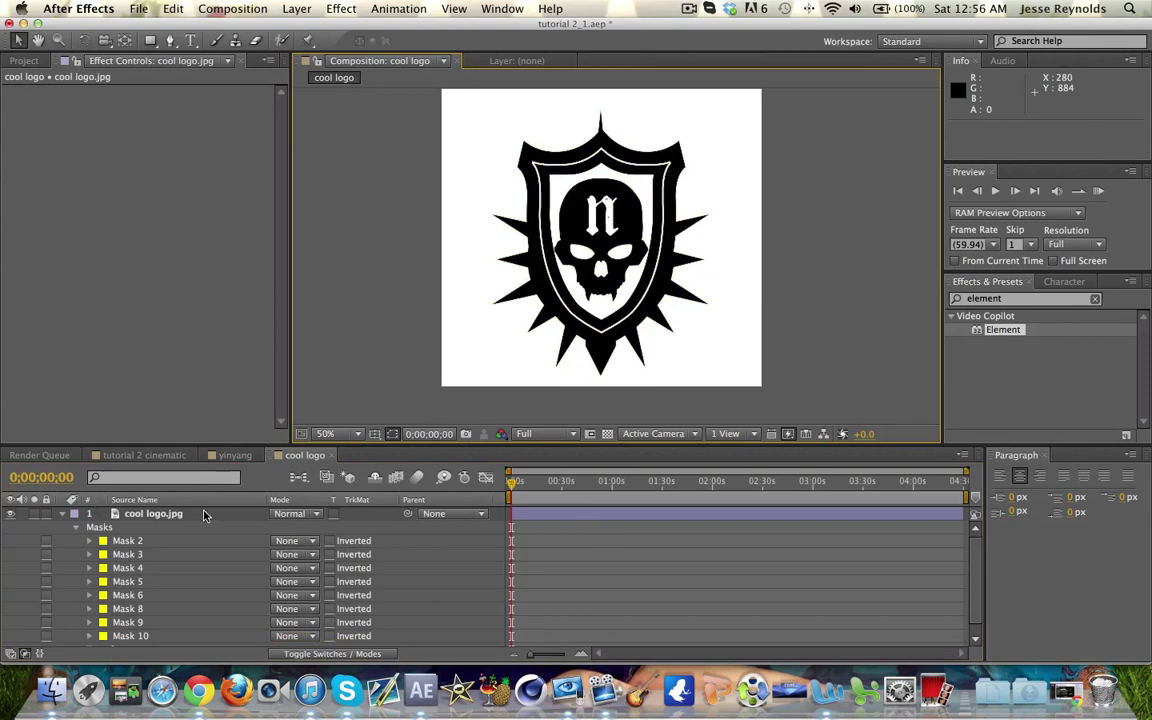
left_click(545, 520)
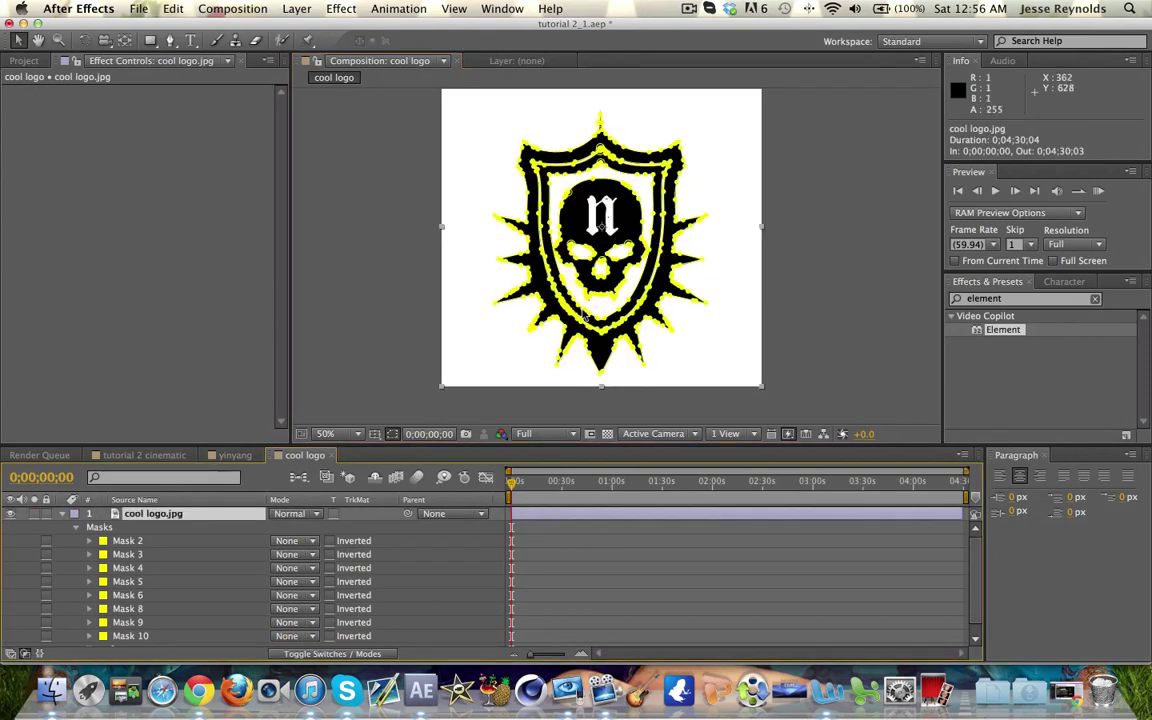
left_click(232, 8)
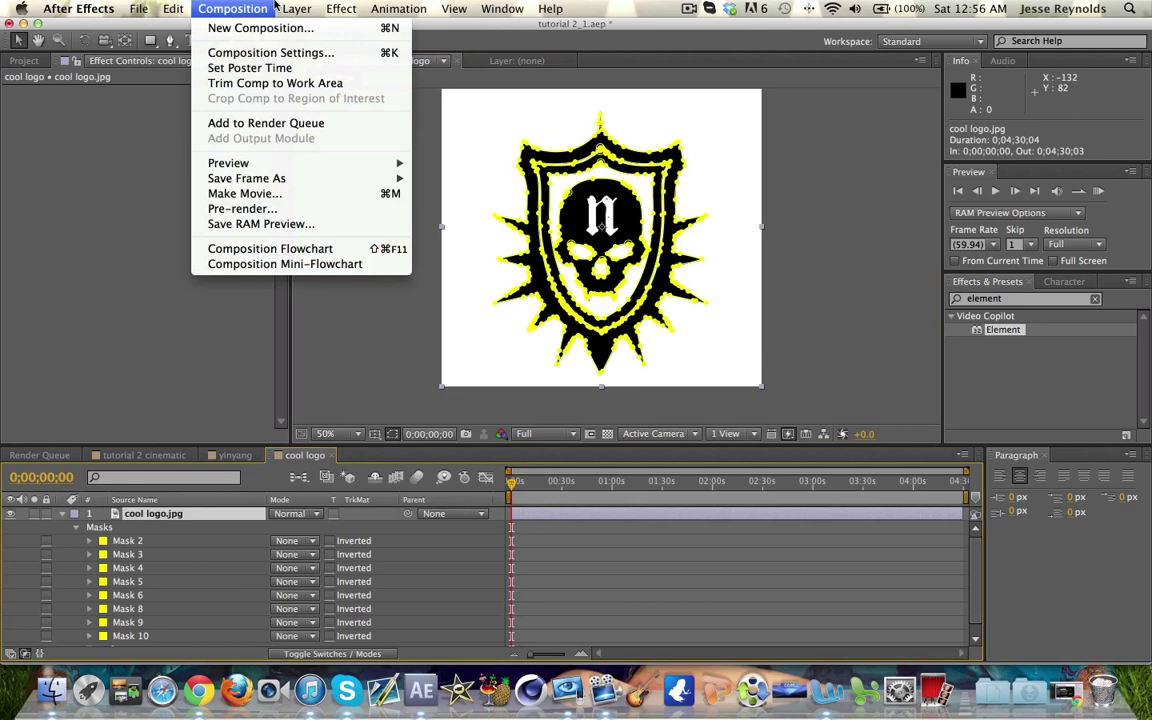
mouse_move(298, 6)
left_click(326, 521)
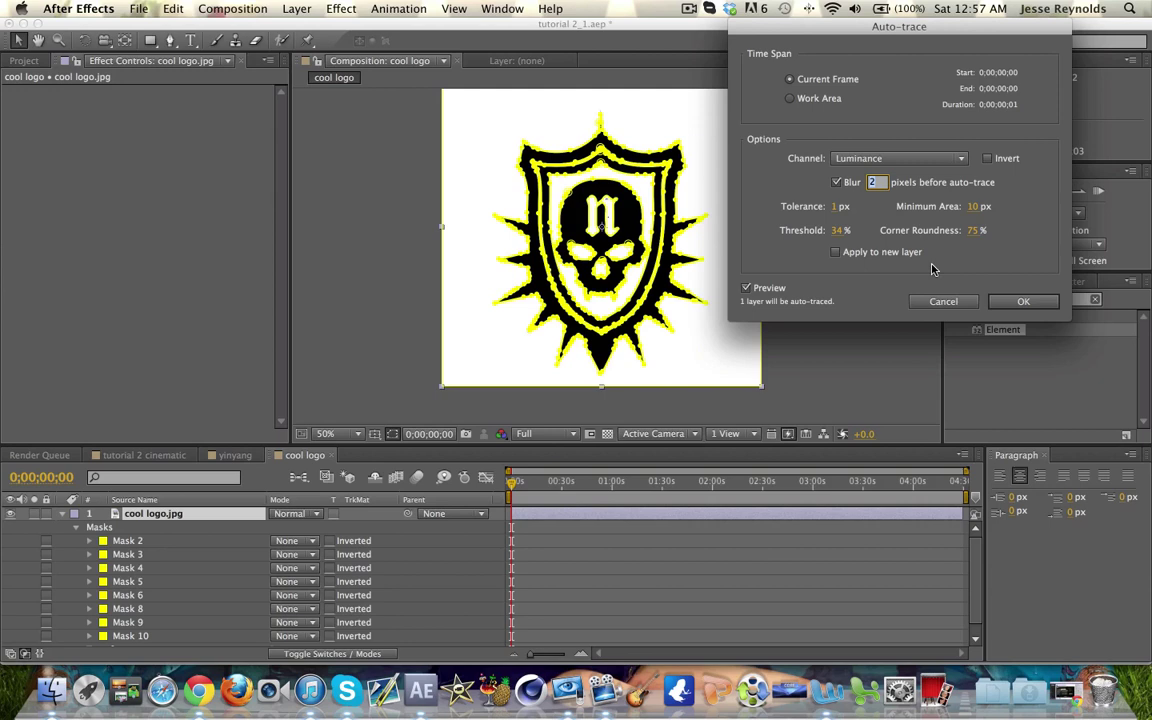
left_click(922, 301)
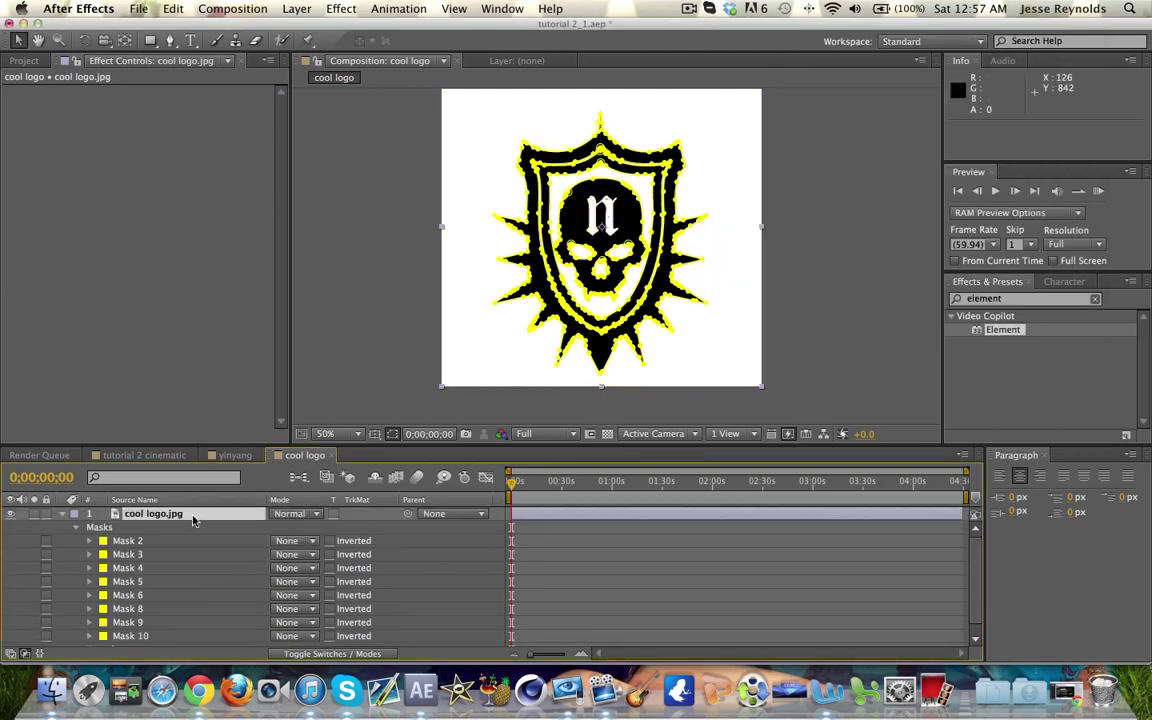
Step: In tutorial 2 cinematic, check layers 9 to 5, reveal layer 1's shield masks, then select skull layer 2
left_click(143, 455)
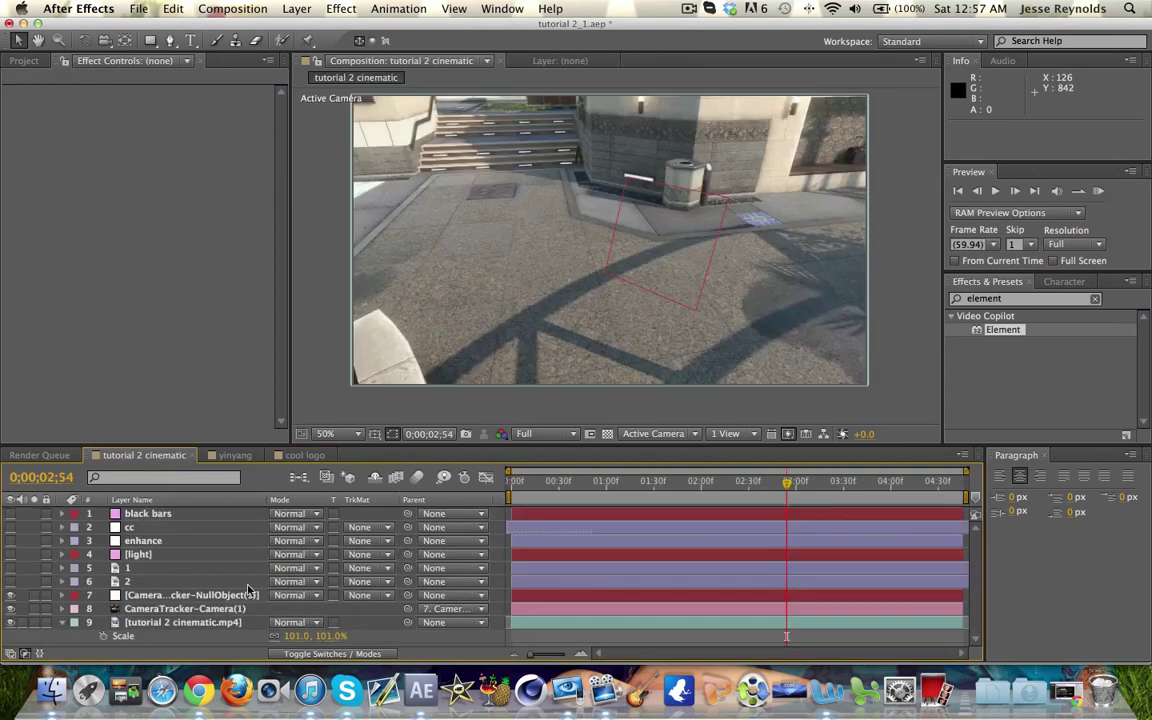
left_click(200, 623)
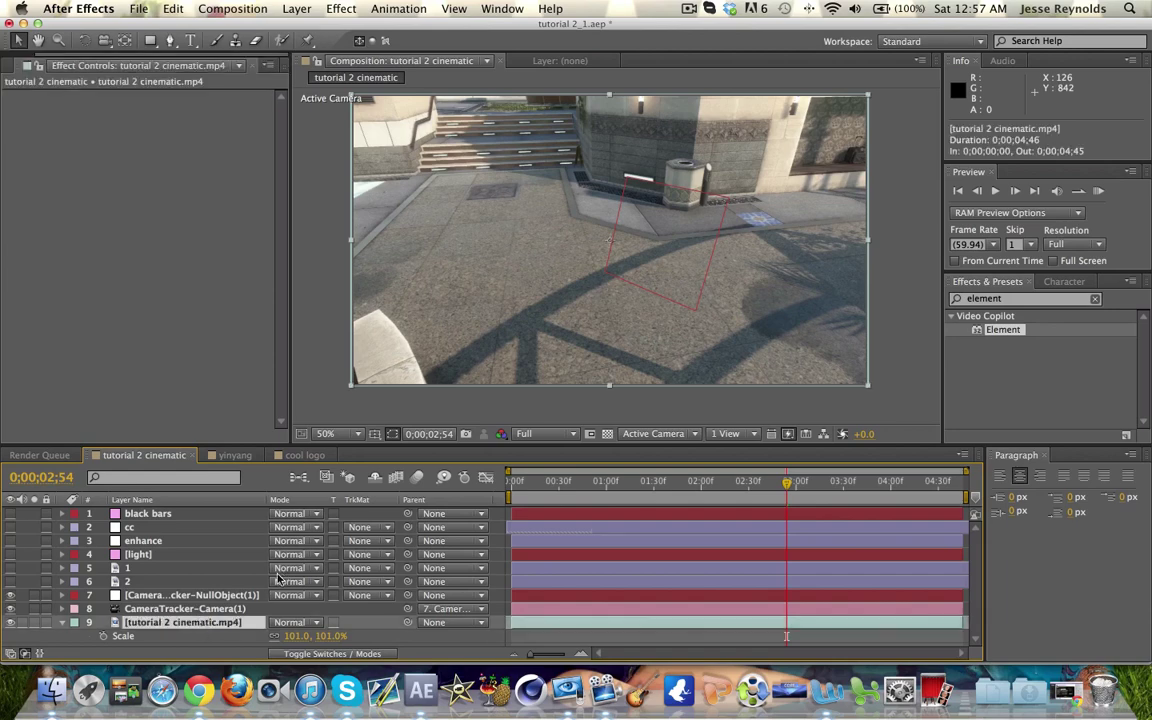
left_click(199, 609)
left_click(210, 598)
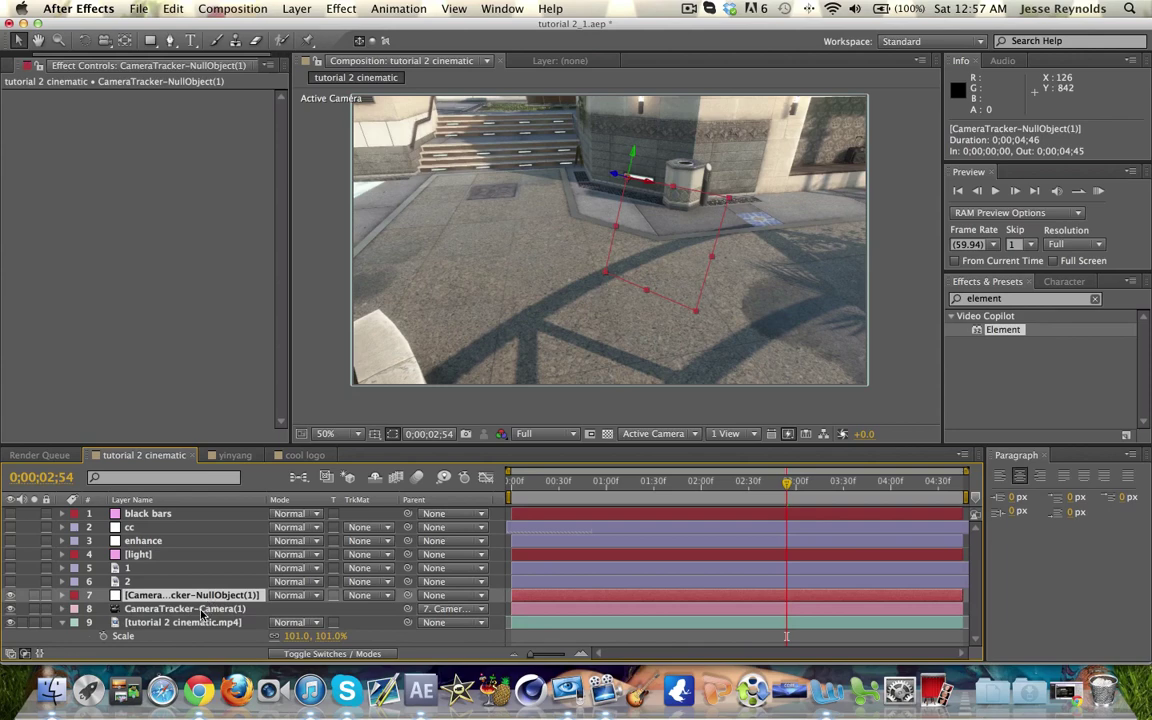
left_click(168, 583)
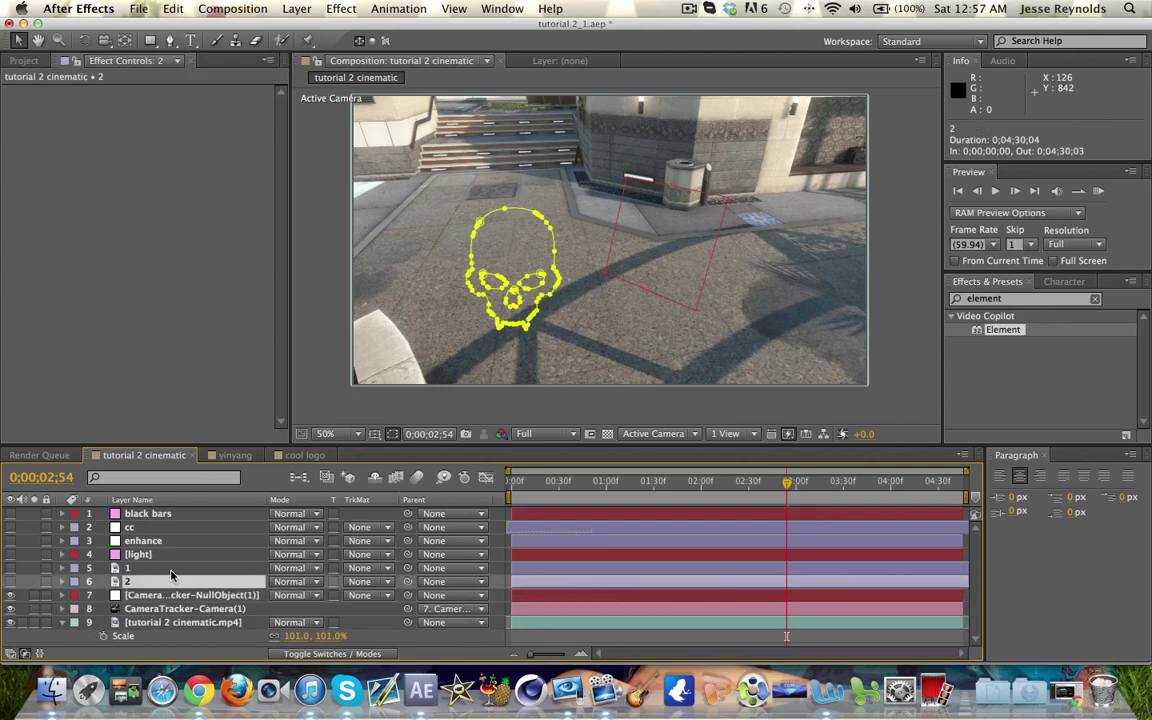
left_click(171, 571)
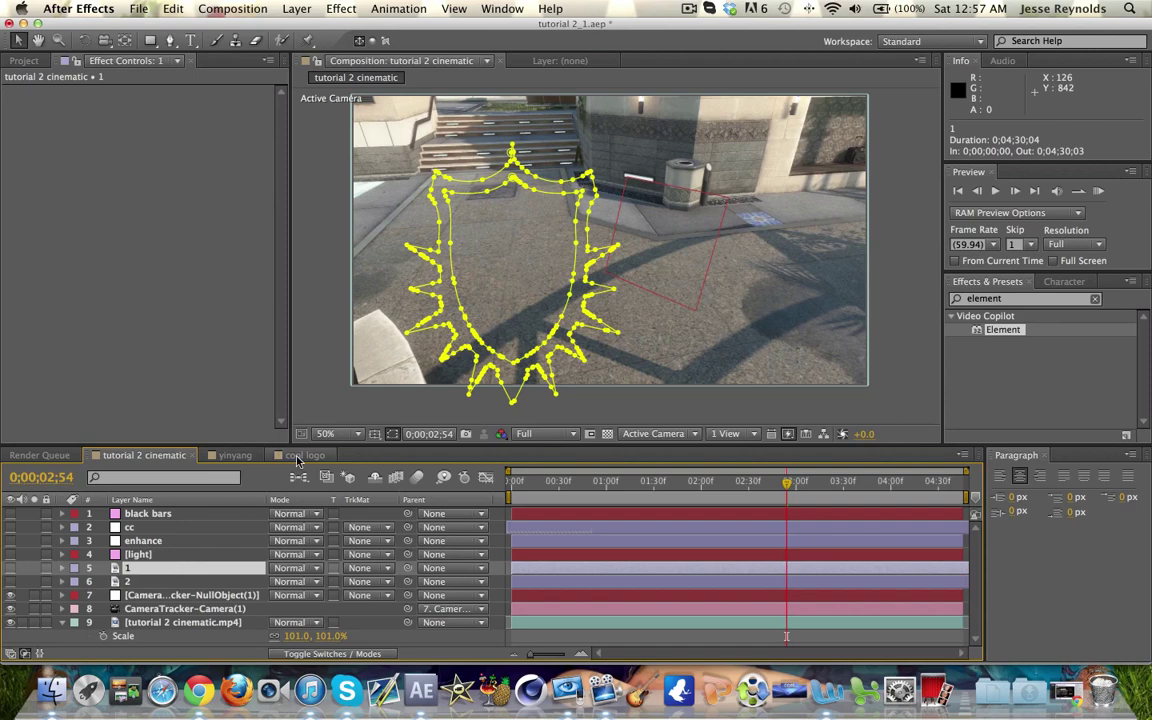
key("m")
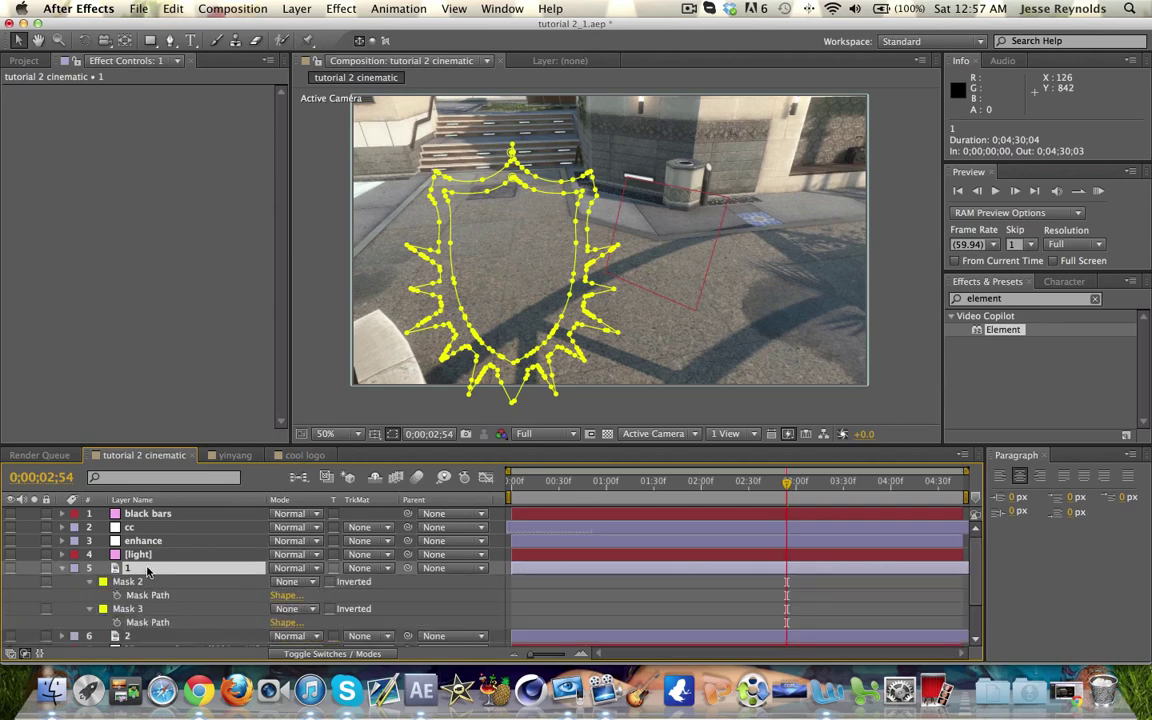
left_click(62, 568)
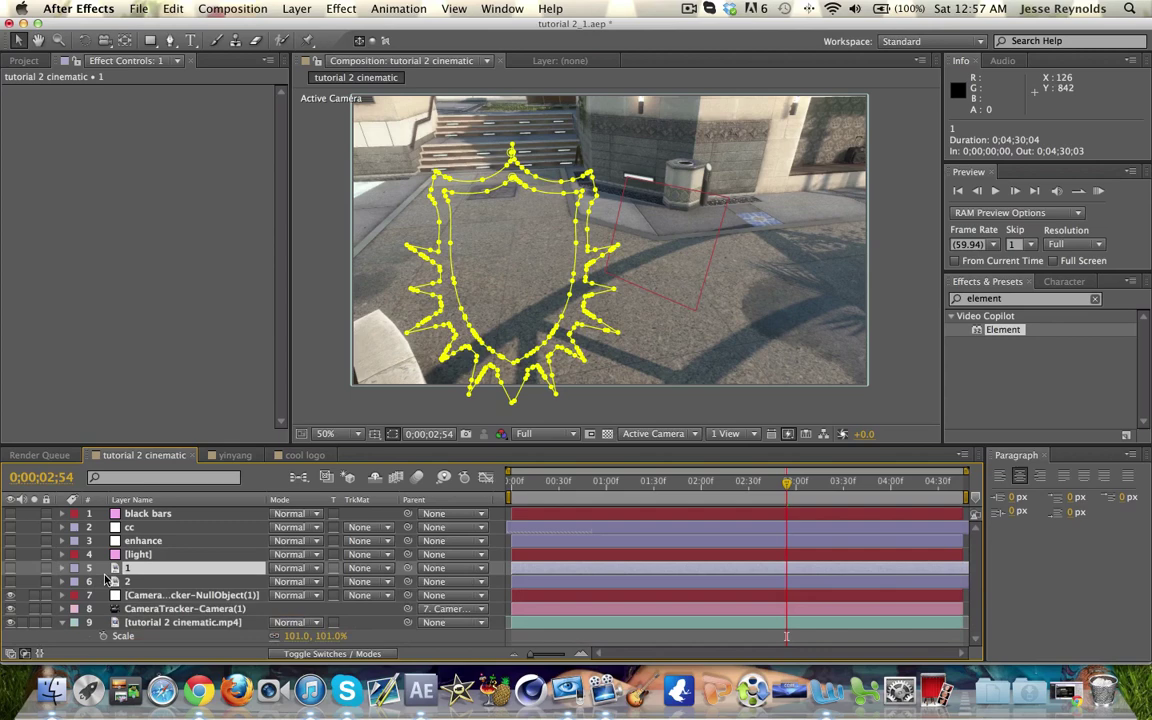
left_click(145, 581)
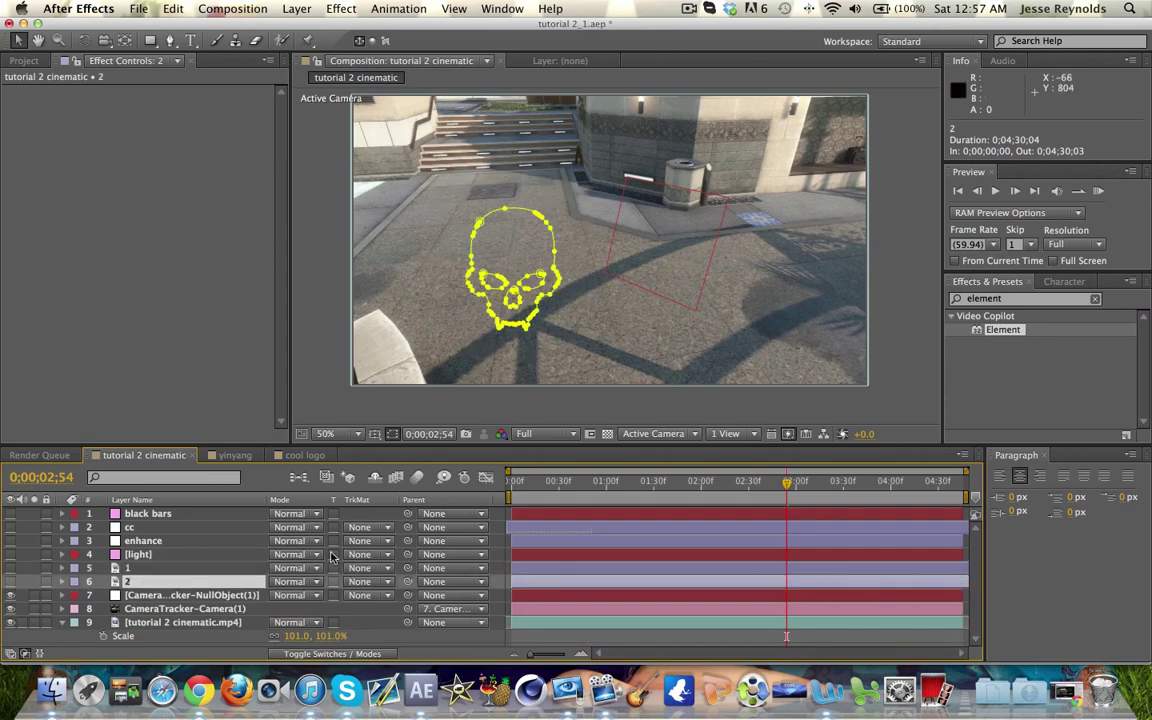
Step: Create a solid named element, apply the Element effect, and place it above the camera tracker null
left_click(296, 8)
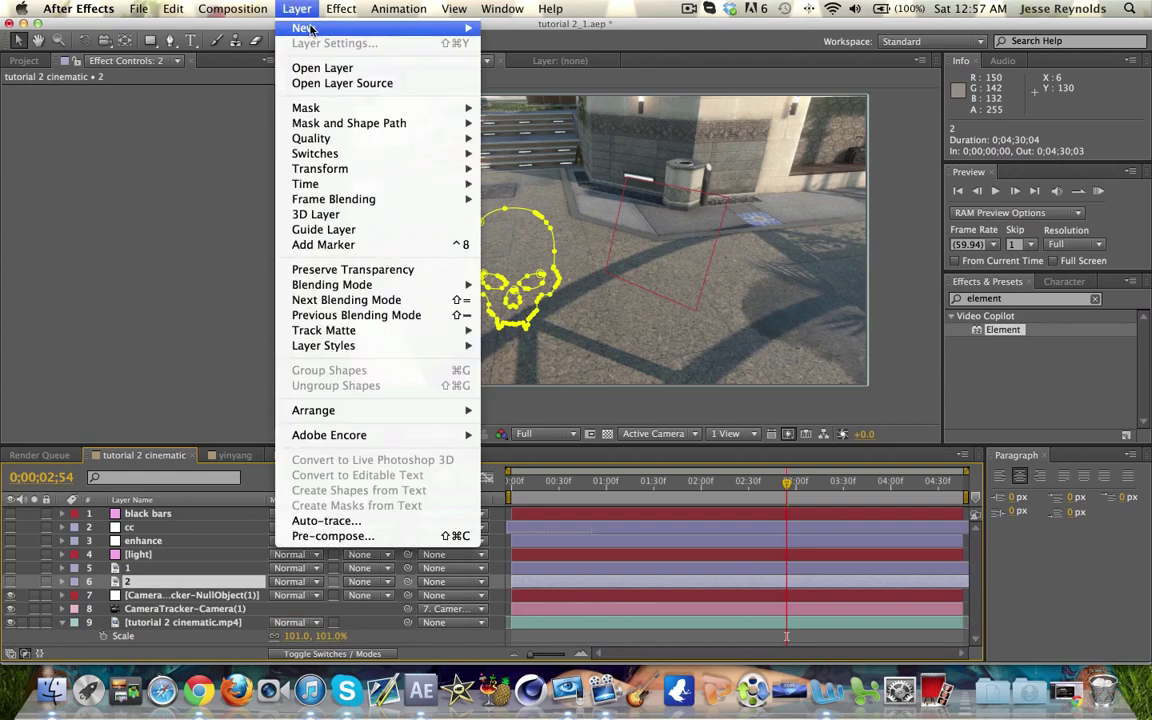
mouse_move(400, 22)
left_click(520, 46)
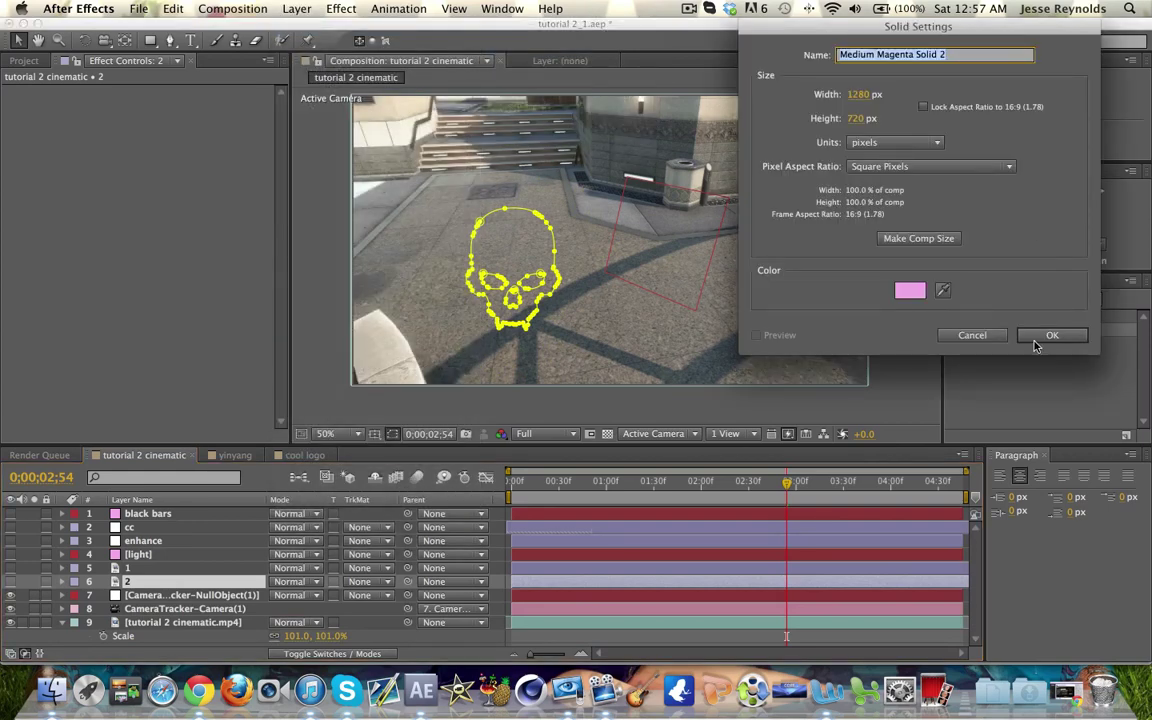
type("element")
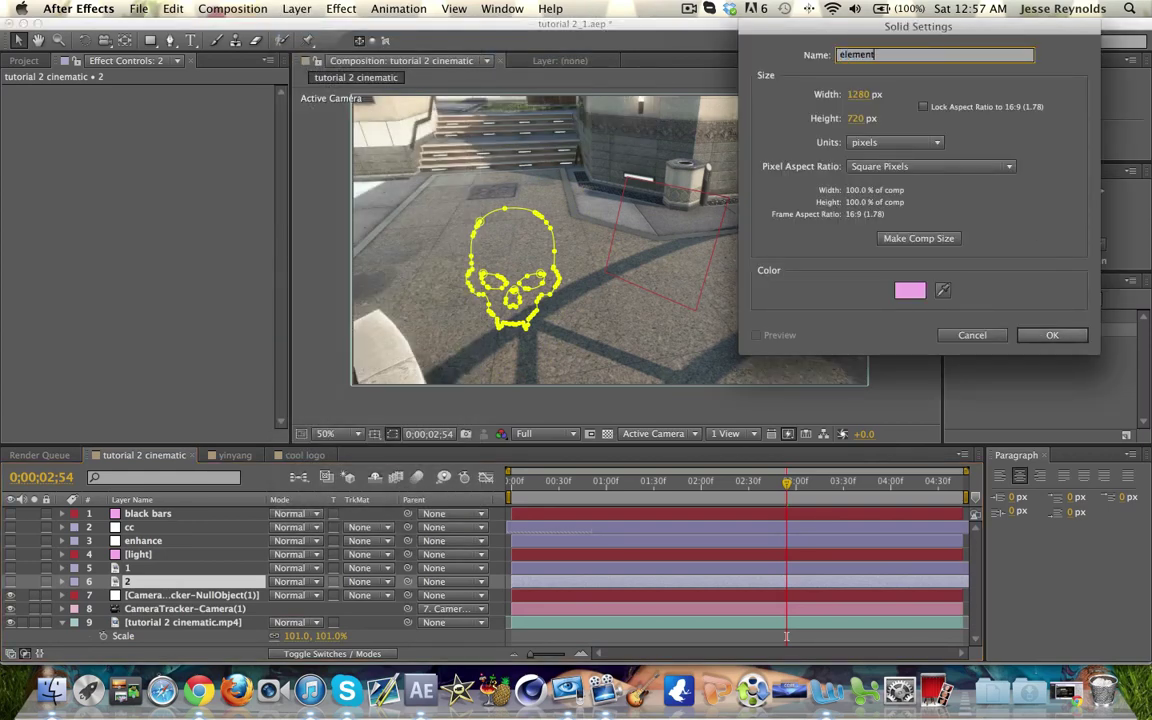
key("Return")
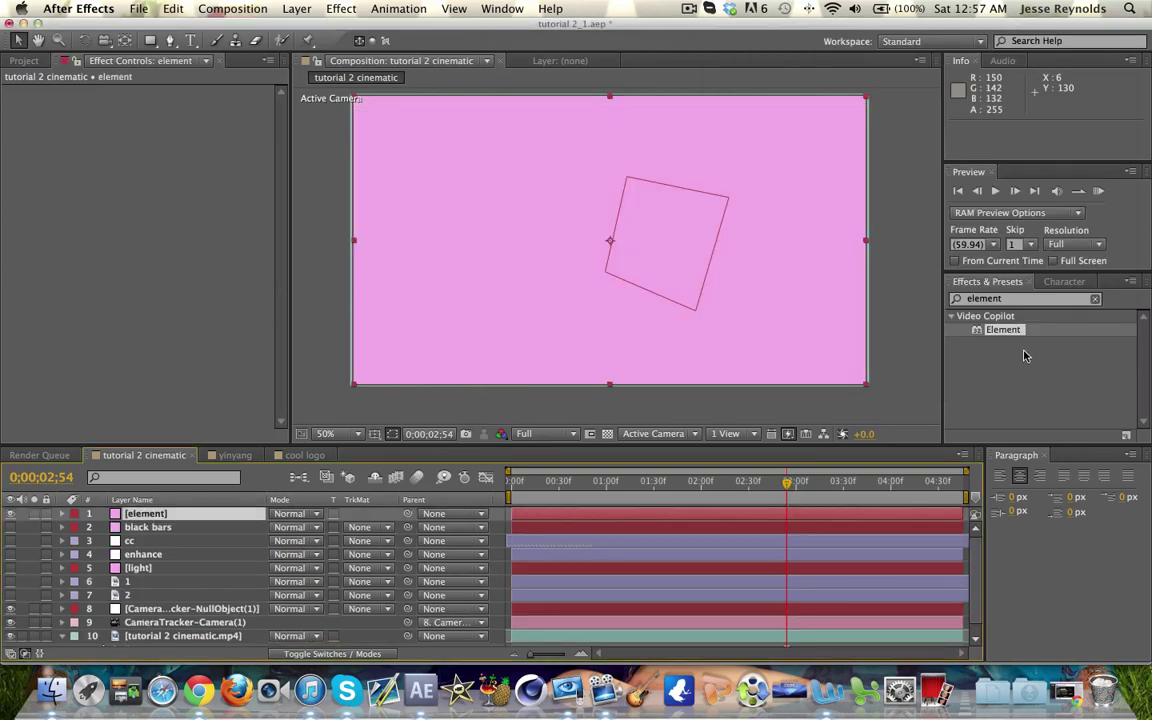
left_click_drag(1003, 329, 836, 514)
left_click_drag(190, 513, 195, 608)
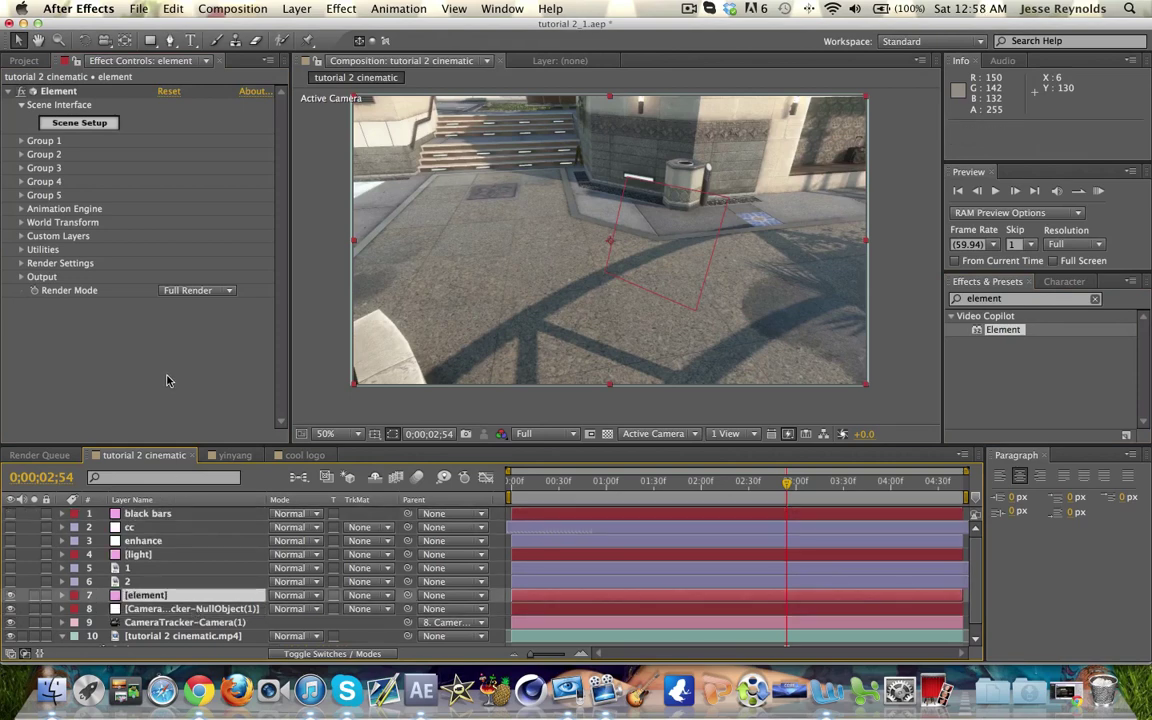
Step: Set Element's Custom Path Layer 1 to layer 1 and Path Layer 2 to layer 2
left_click(21, 236)
left_click(34, 250)
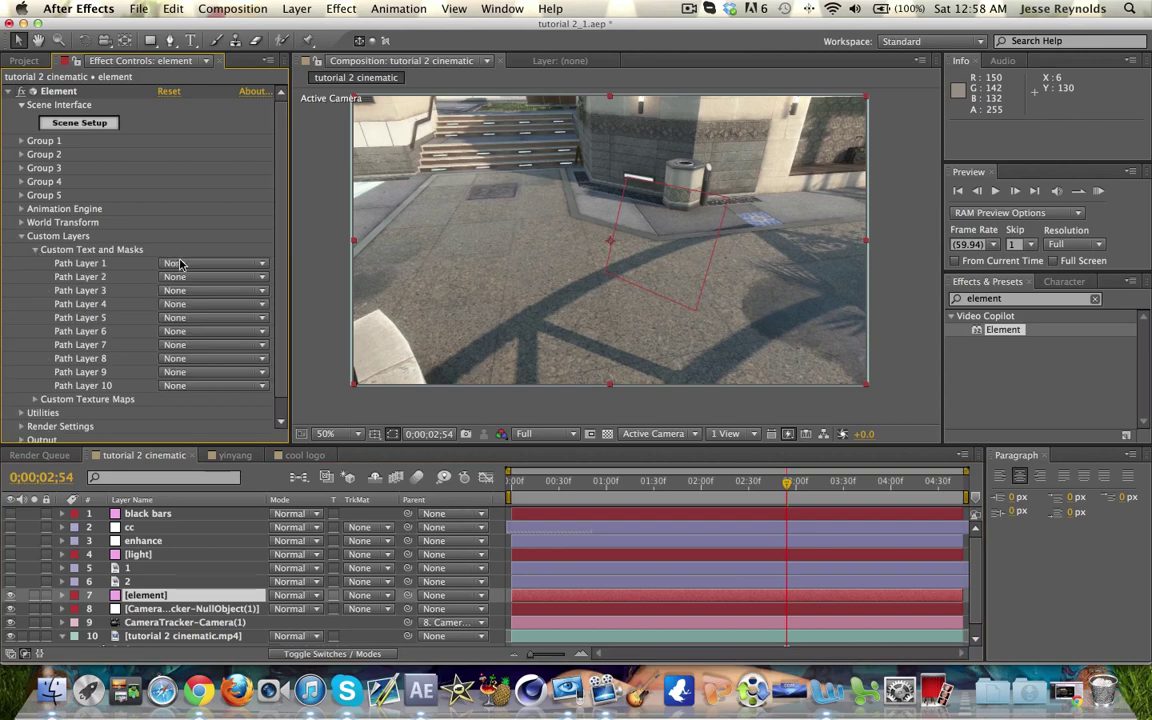
left_click(183, 263)
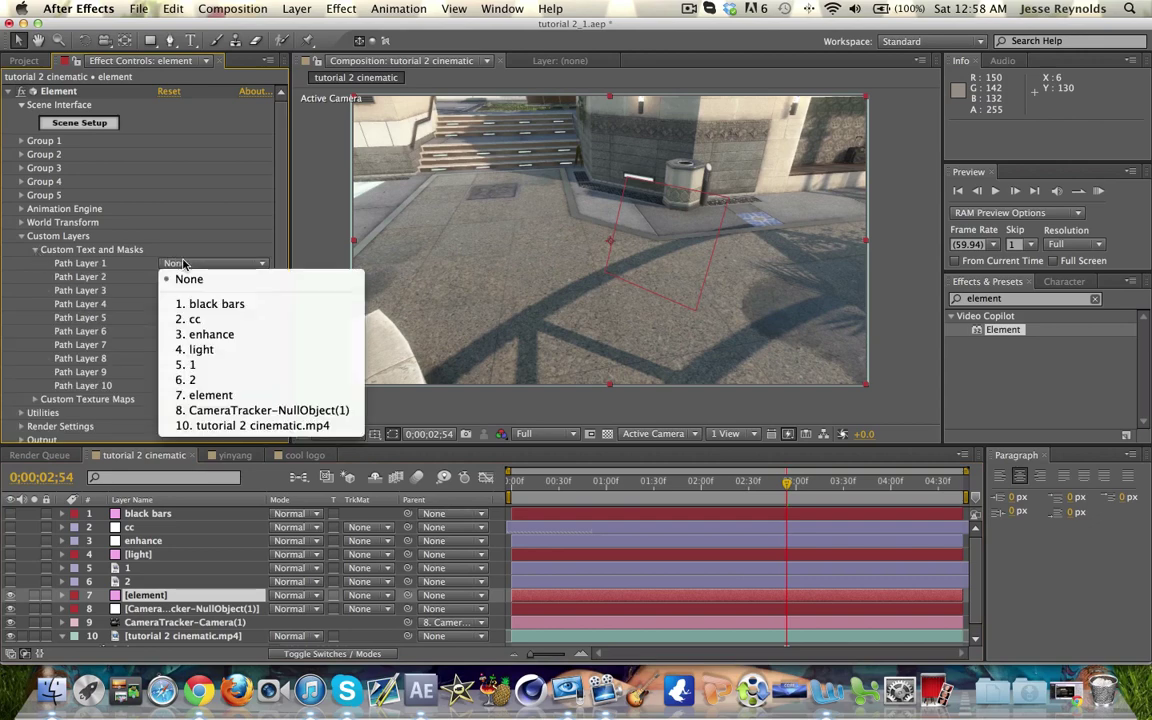
left_click(207, 366)
left_click(203, 278)
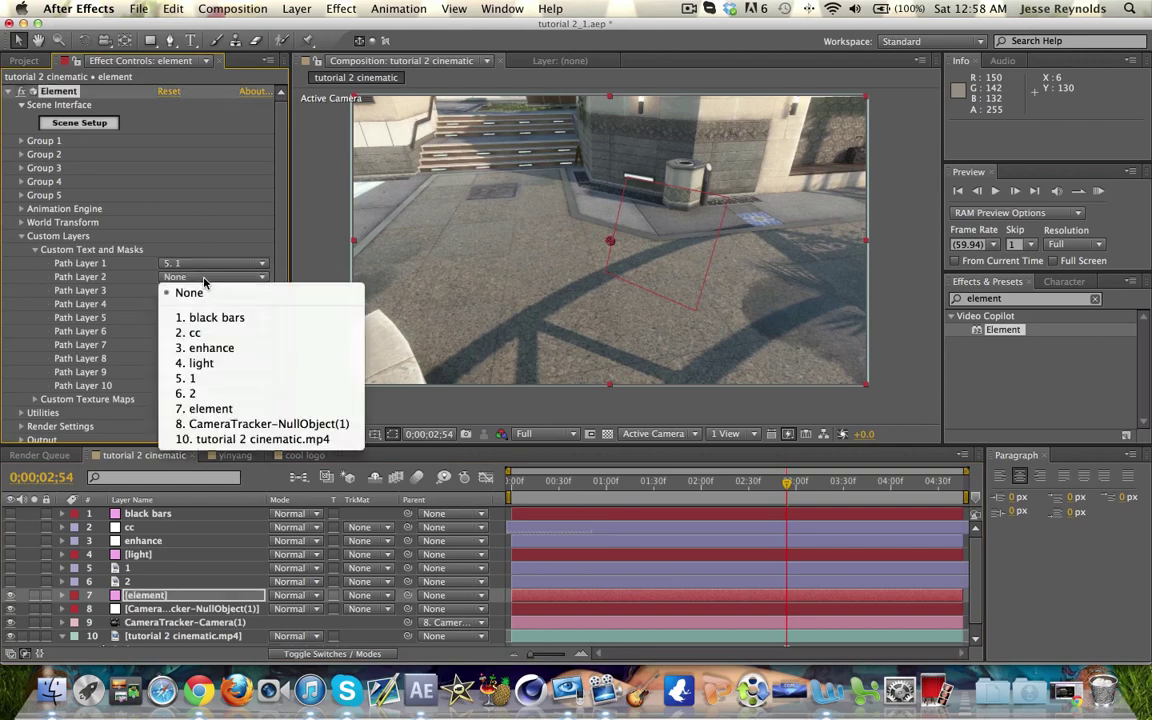
left_click(190, 392)
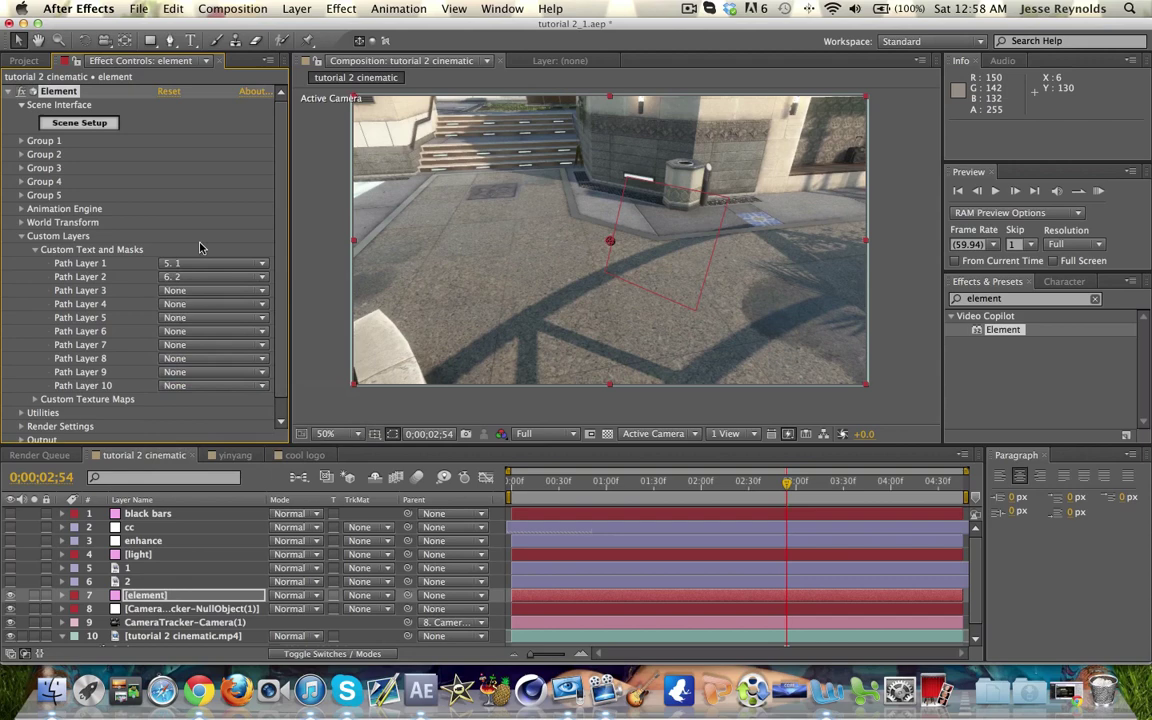
left_click(33, 249)
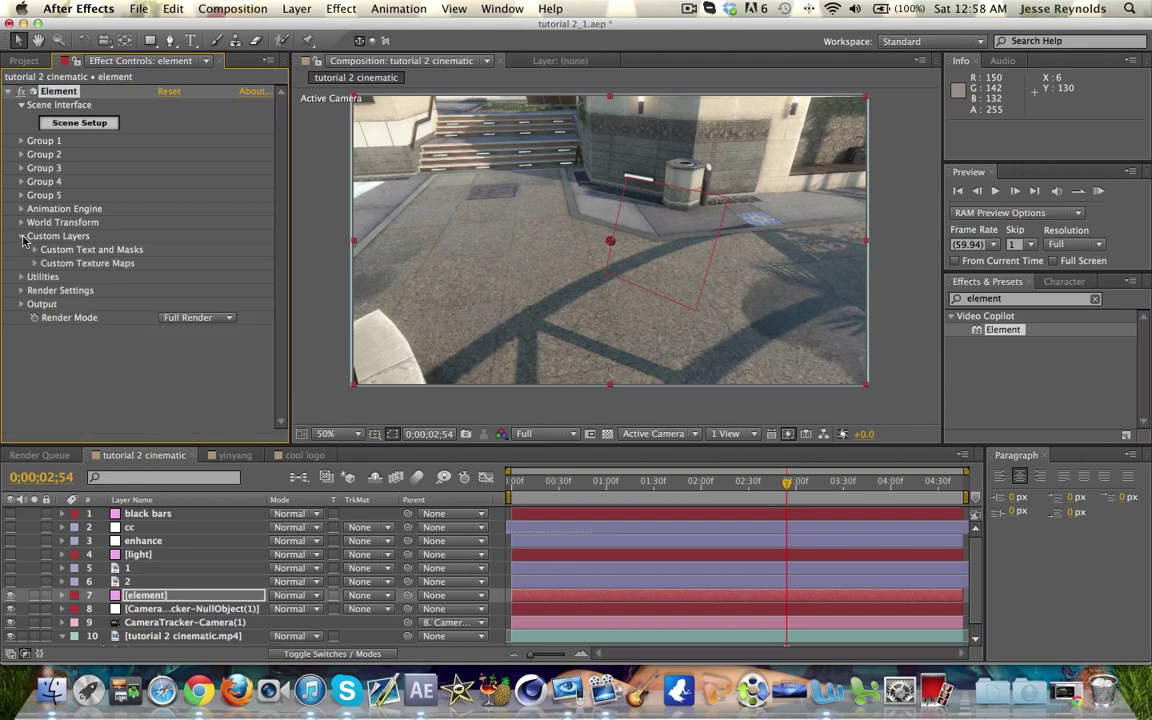
left_click(22, 237)
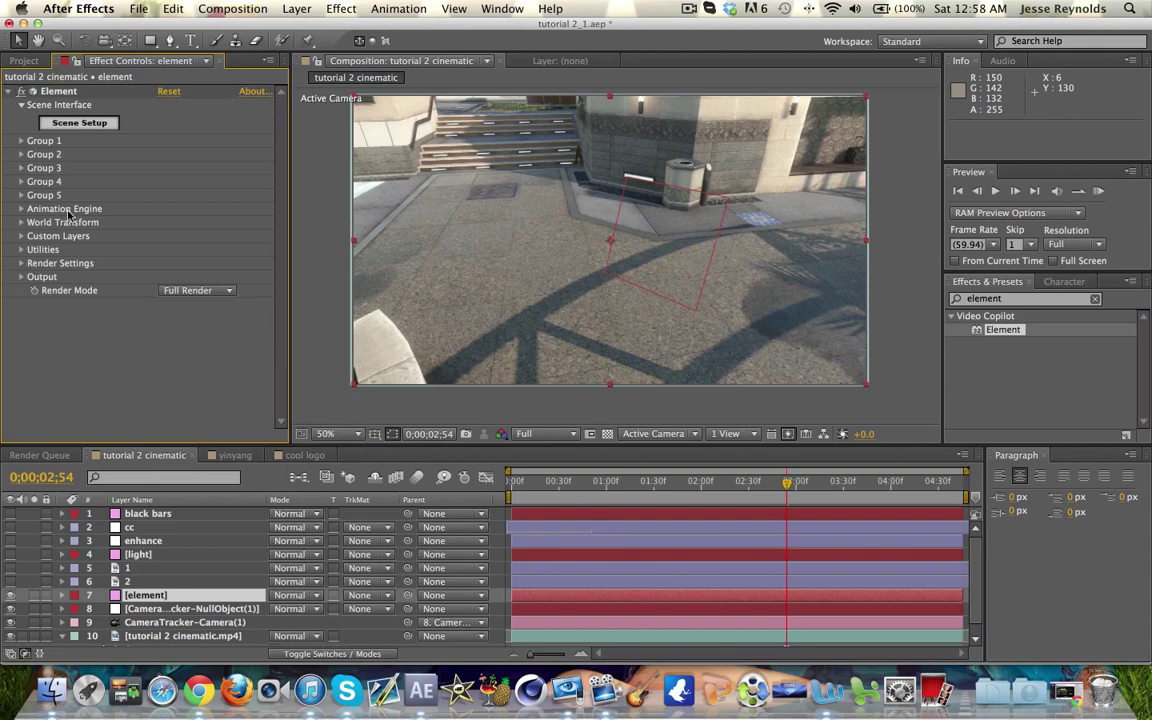
Step: In Element's Scene Setup, extrude the shield path and rotate the preview to check its depth
left_click(88, 124)
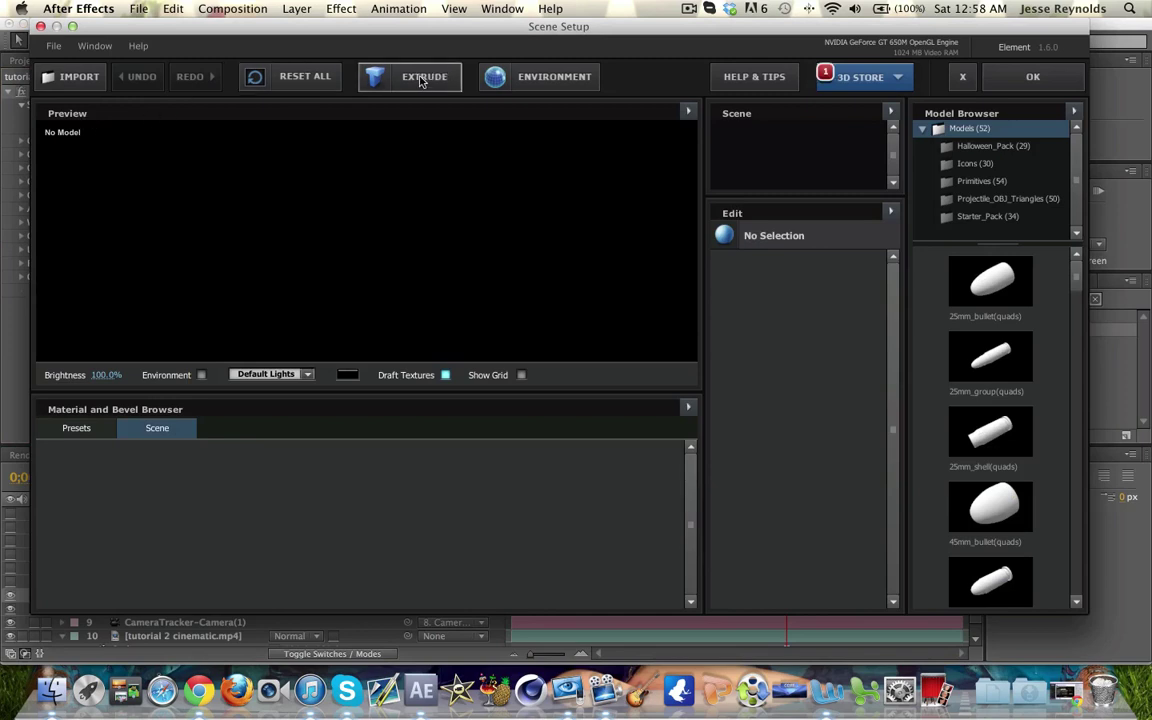
left_click(412, 76)
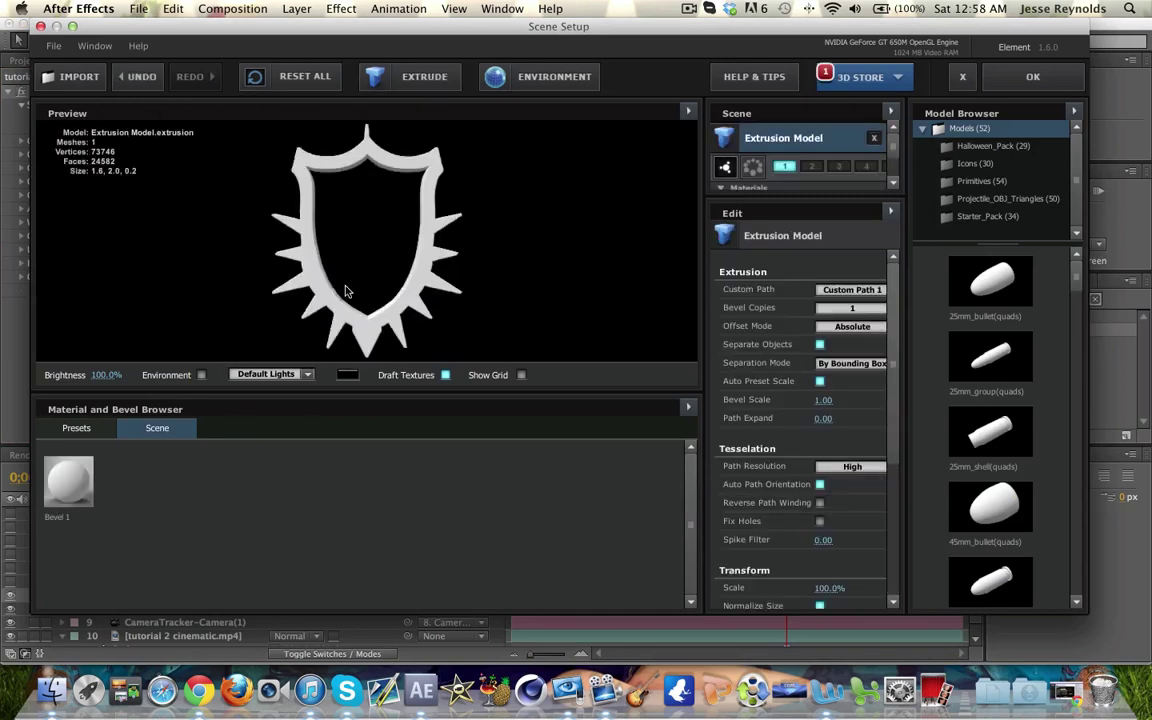
left_click_drag(345, 291, 385, 286)
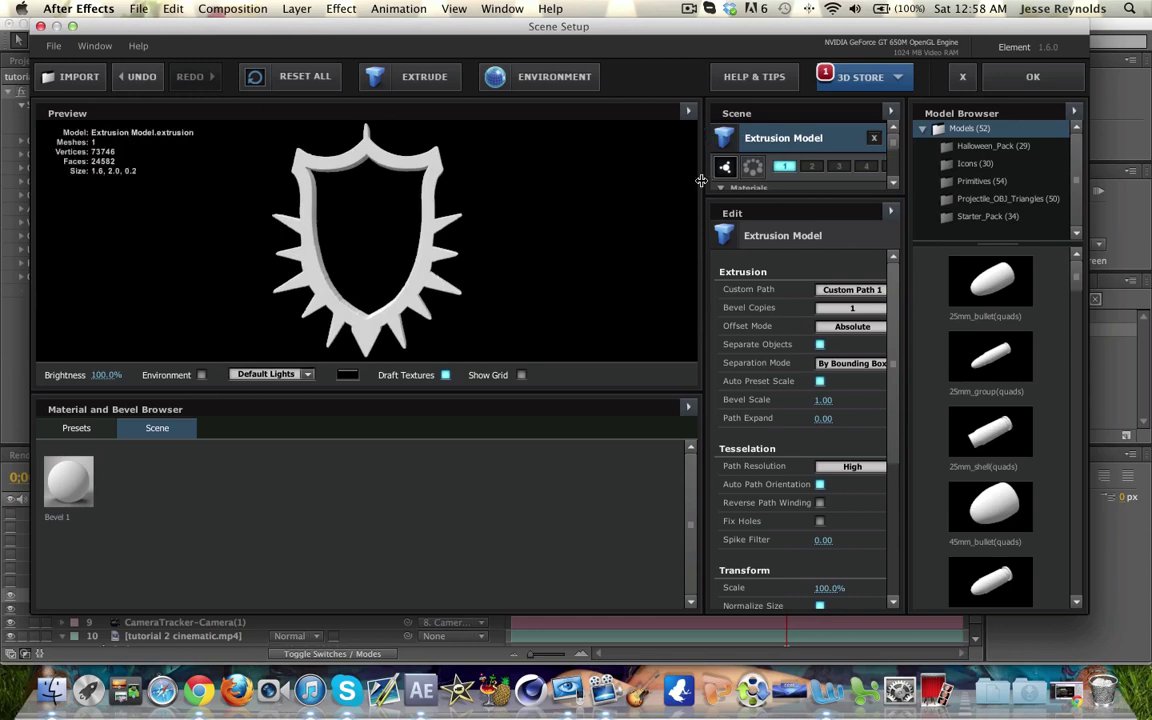
scroll(781, 145, "down", 3)
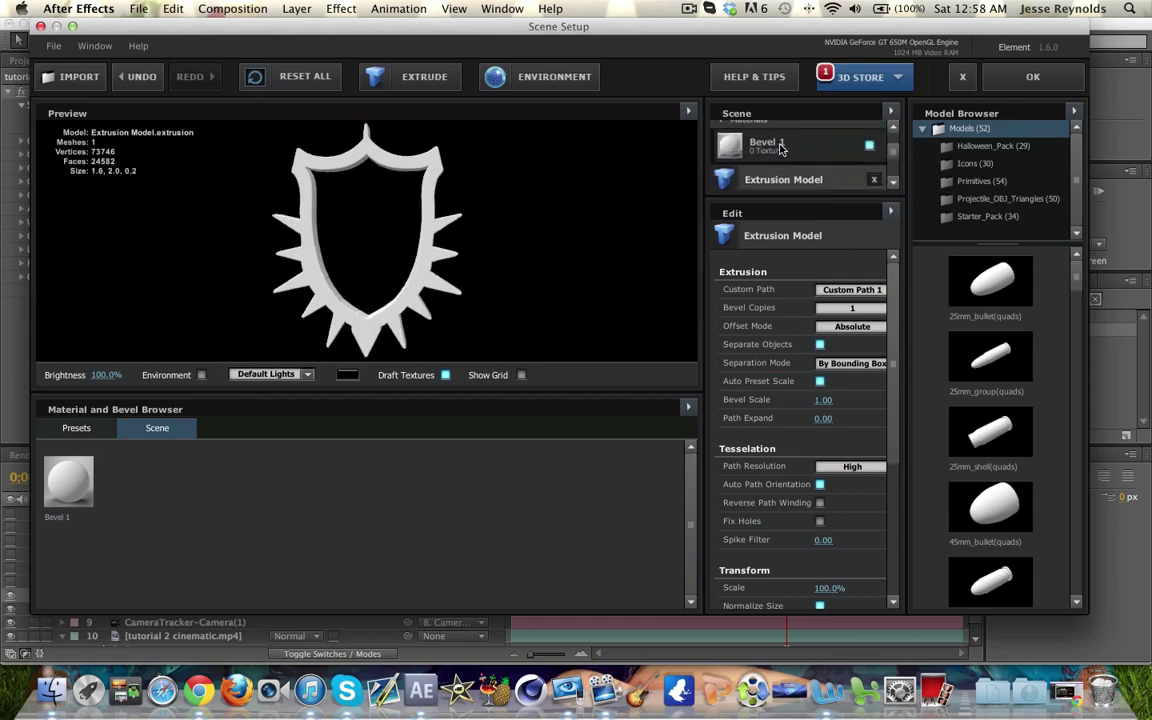
scroll(781, 149, "up", 3)
Step: Extrude the skull from Custom Path 2 in the second group and apply the scene
left_click(785, 171)
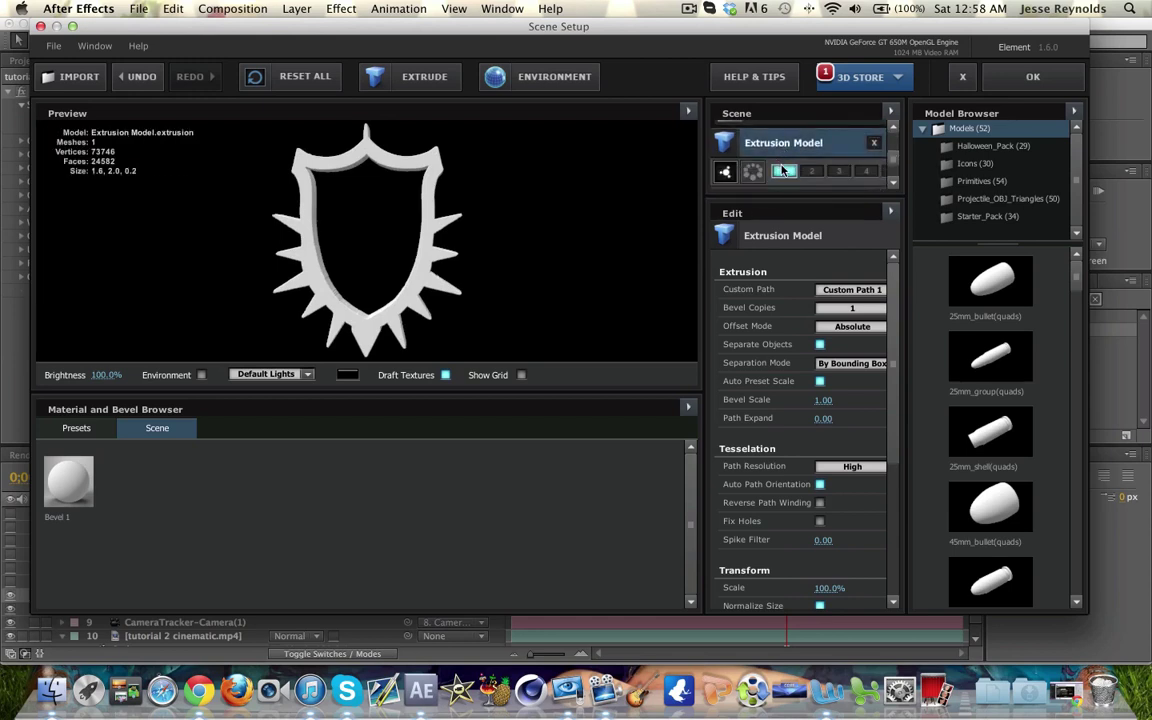
left_click(811, 171)
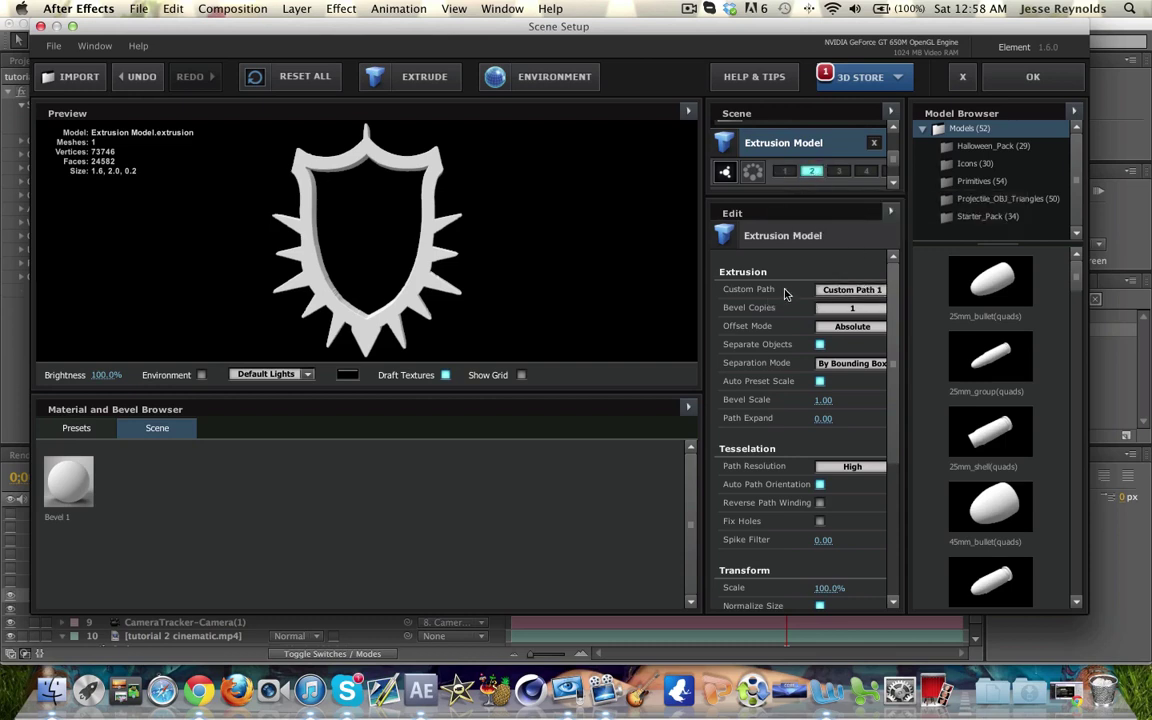
left_click(852, 290)
left_click(850, 306)
mouse_move(361, 231)
left_mouse_down()
mouse_move(352, 260)
mouse_move(359, 215)
left_mouse_up()
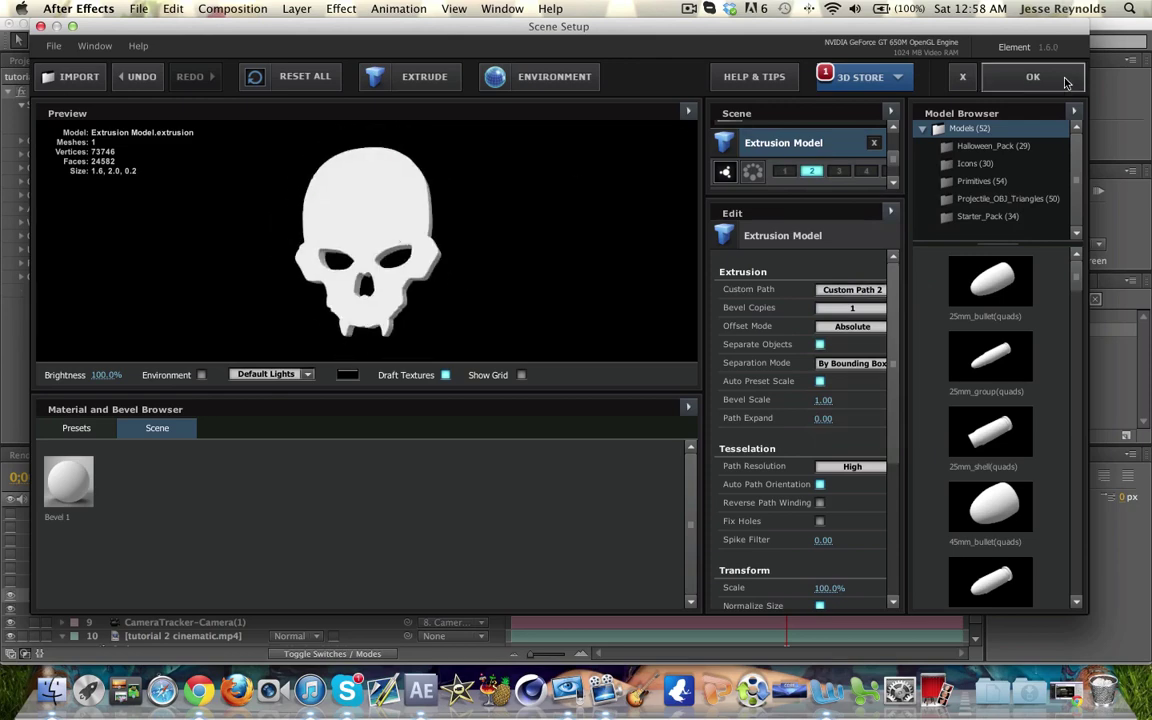
left_click(1033, 76)
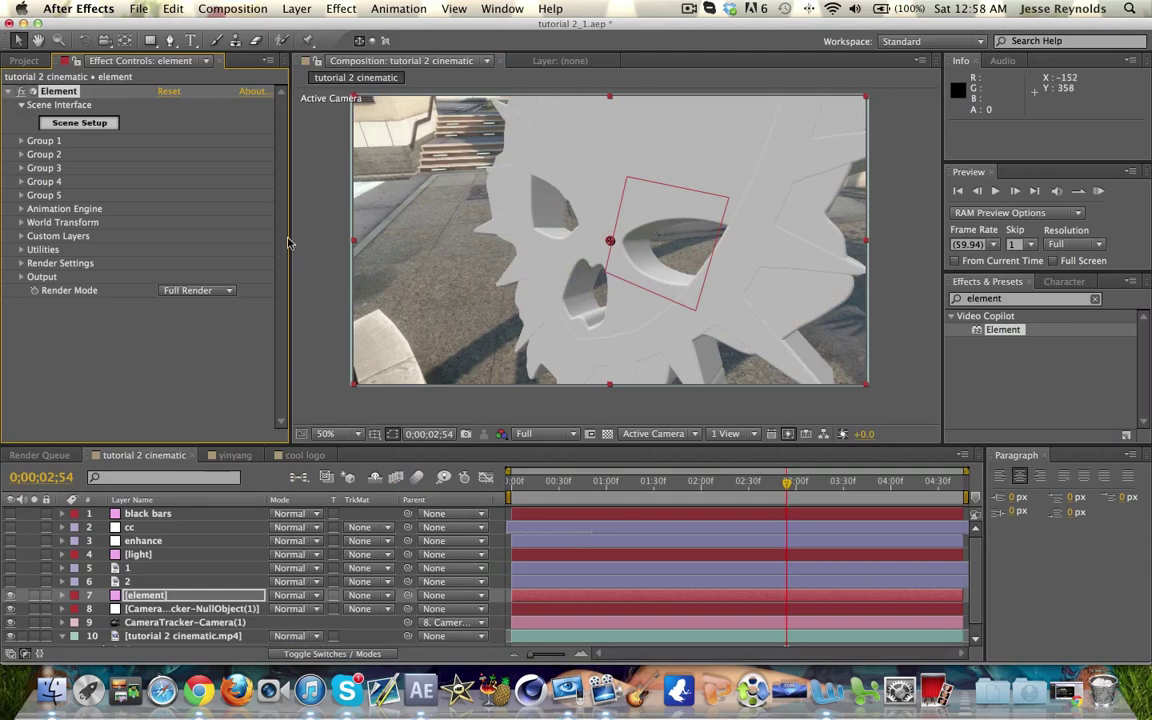
Step: Set the shield's Group 1 particle size to 3, after trying and undoing a Position Z of -100
left_click(22, 141)
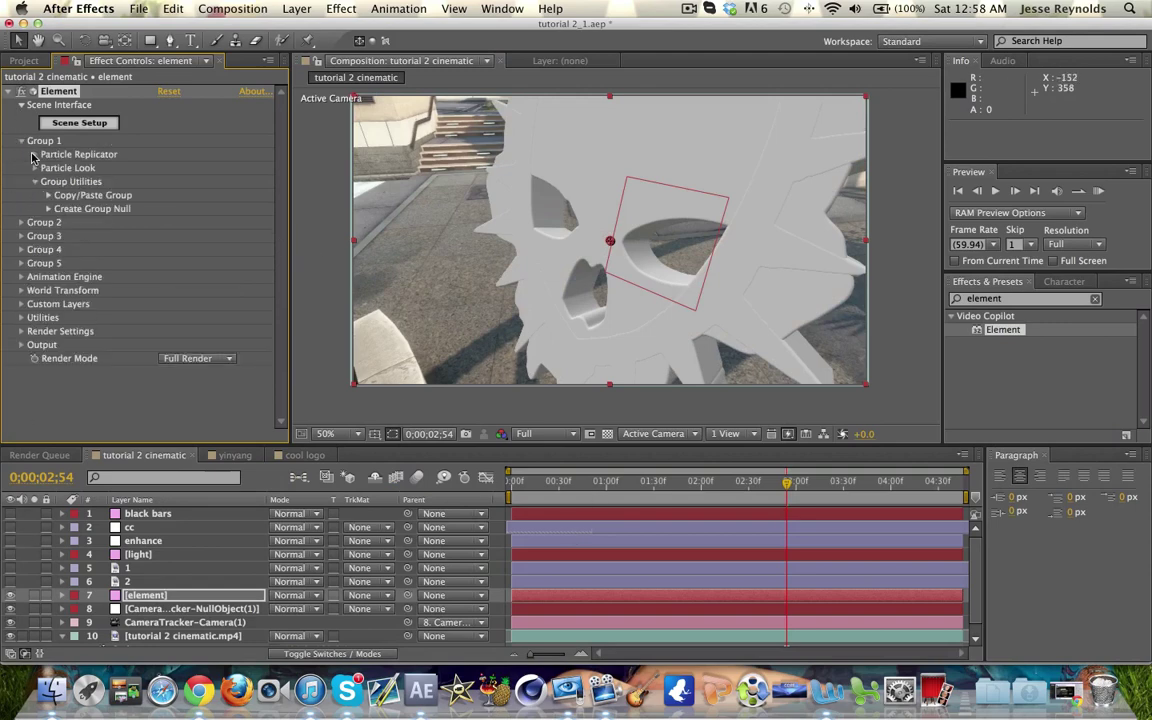
left_click(34, 155)
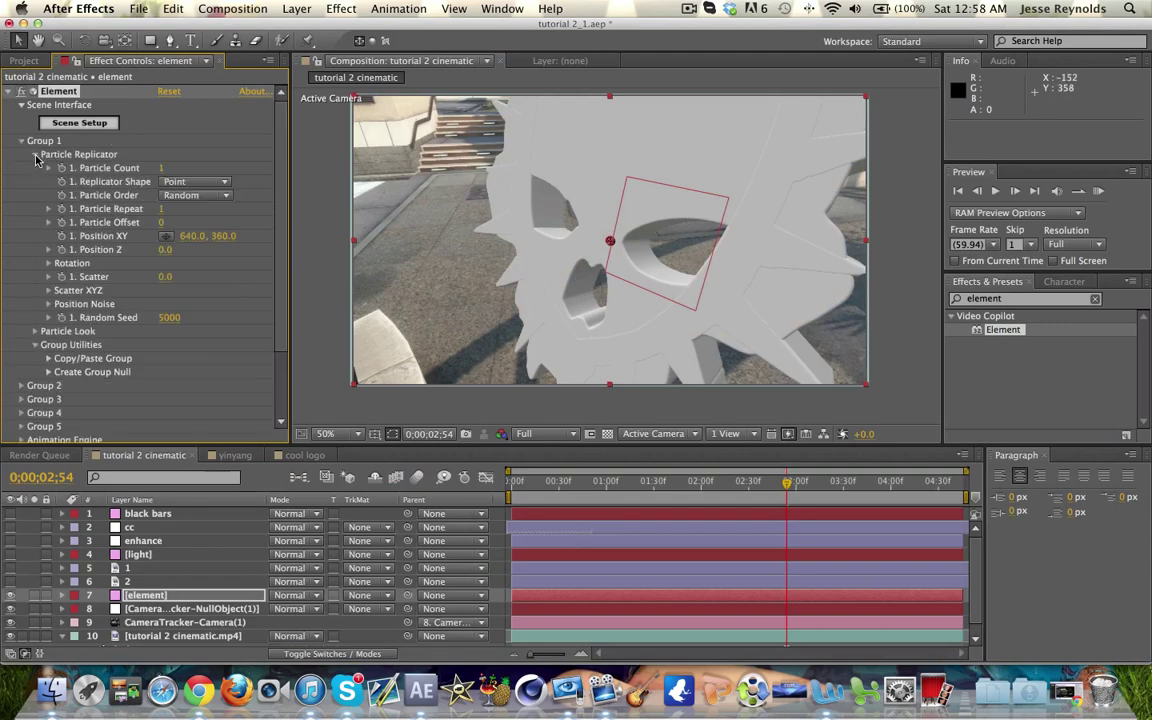
left_click(164, 251)
key("Return")
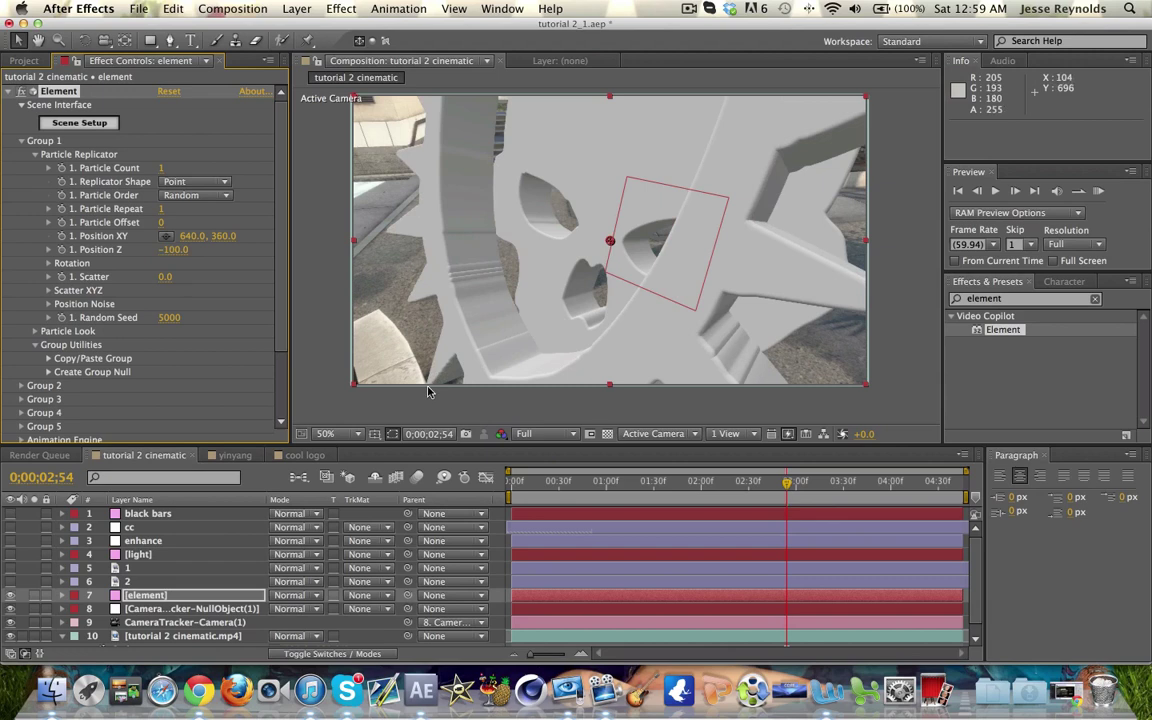
key("super+z")
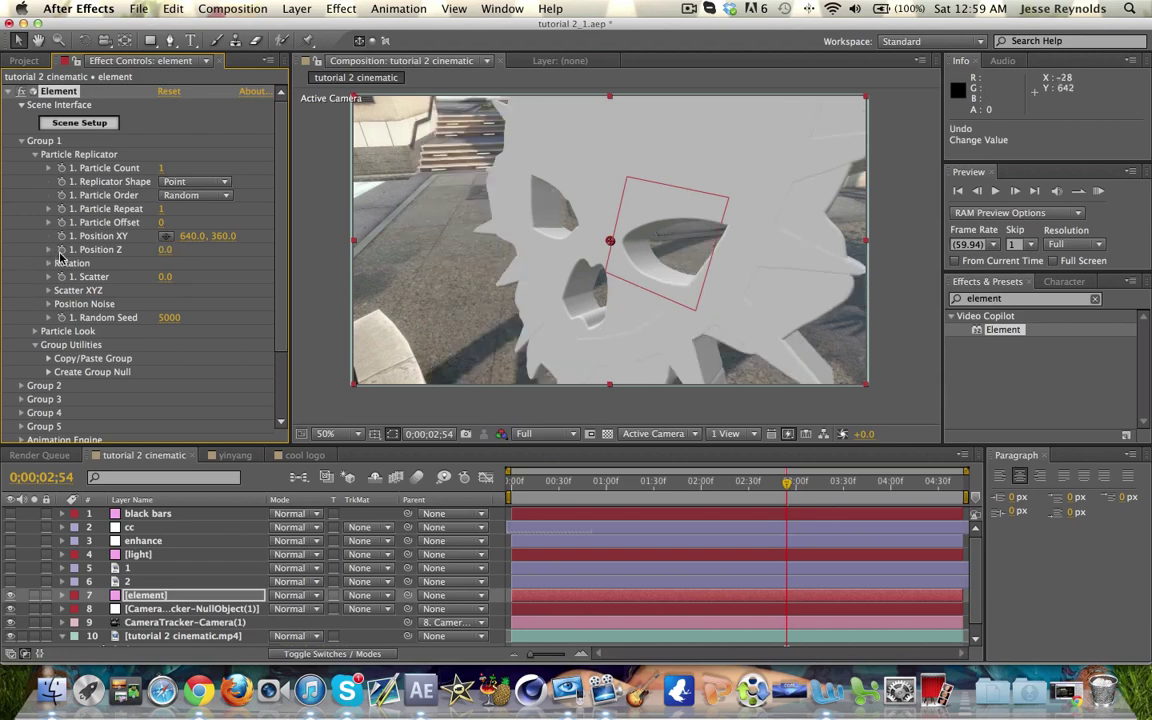
left_click(36, 334)
left_click(172, 341)
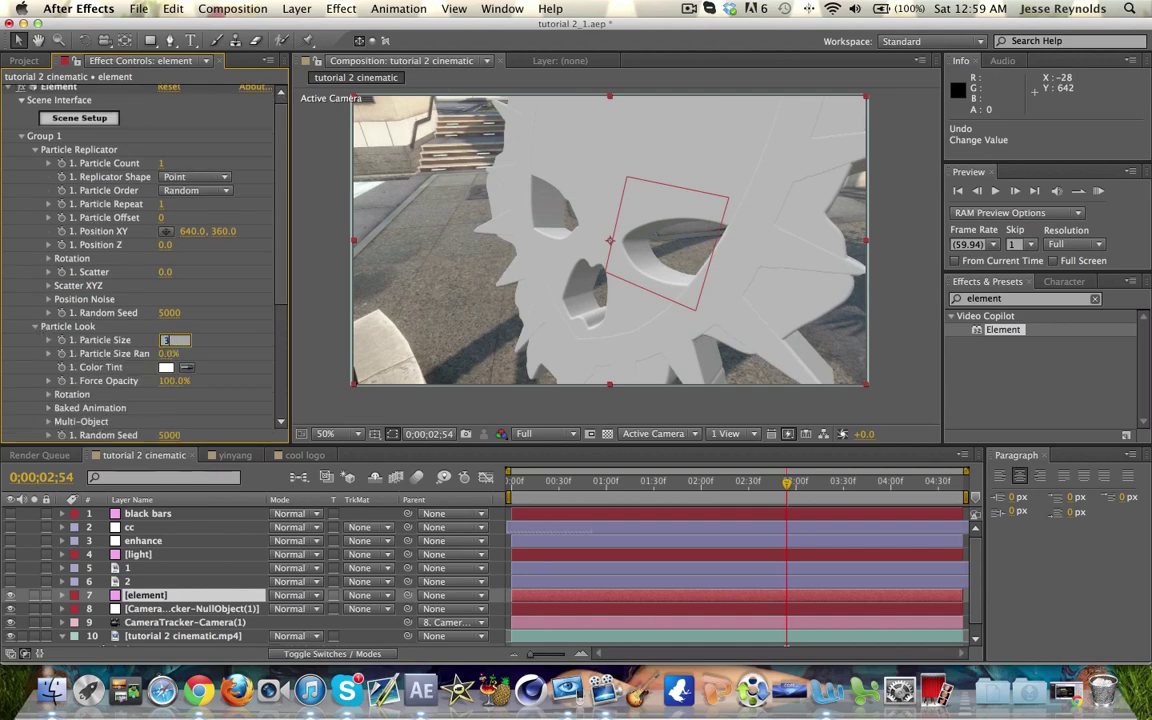
key("Return")
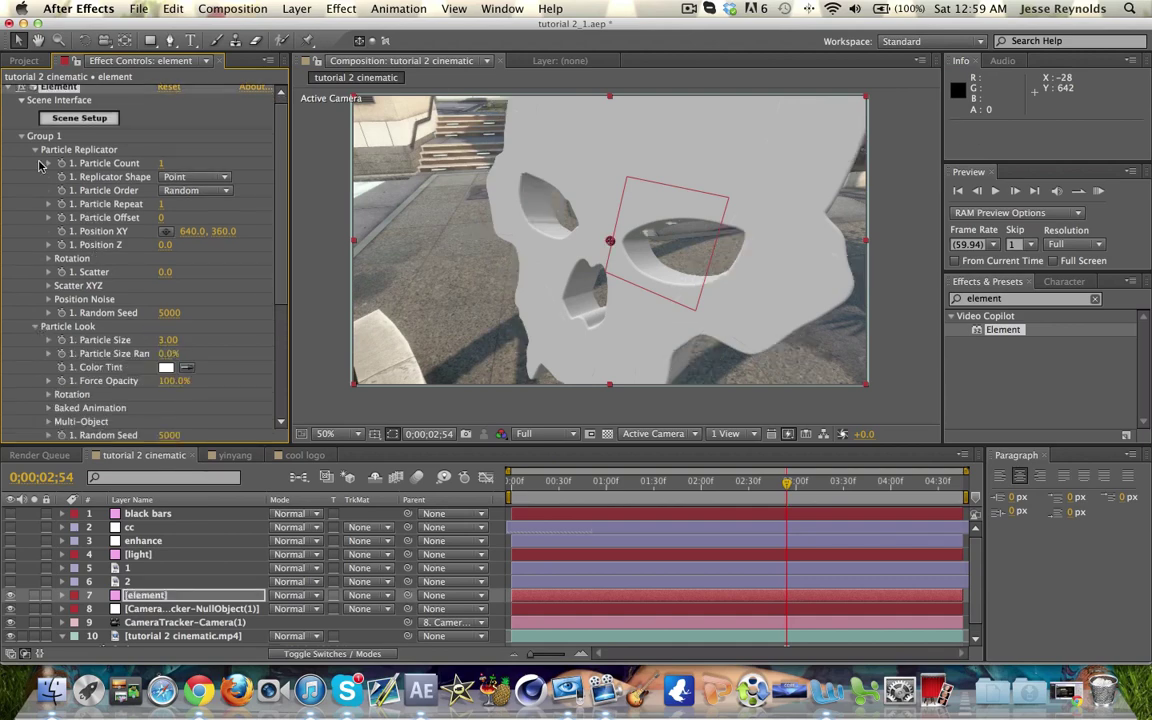
left_click(657, 481)
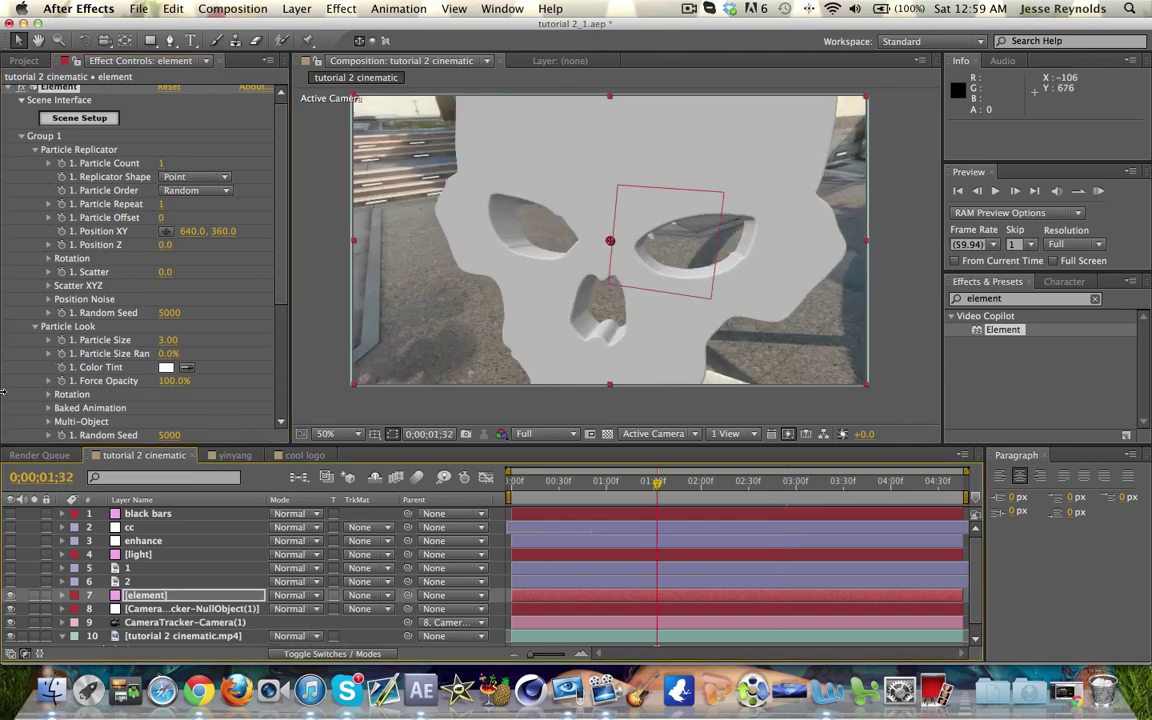
Step: Set the skull's Group 2 particle size to 1
scroll(15, 355, "down", 6)
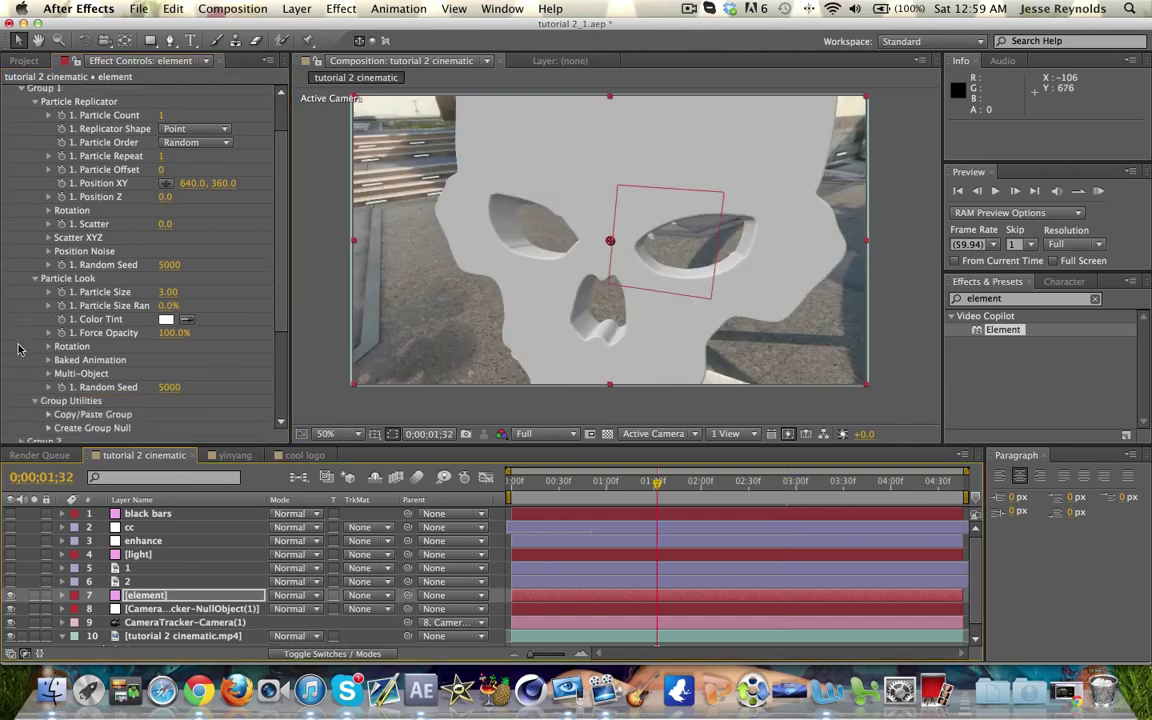
left_click(22, 321)
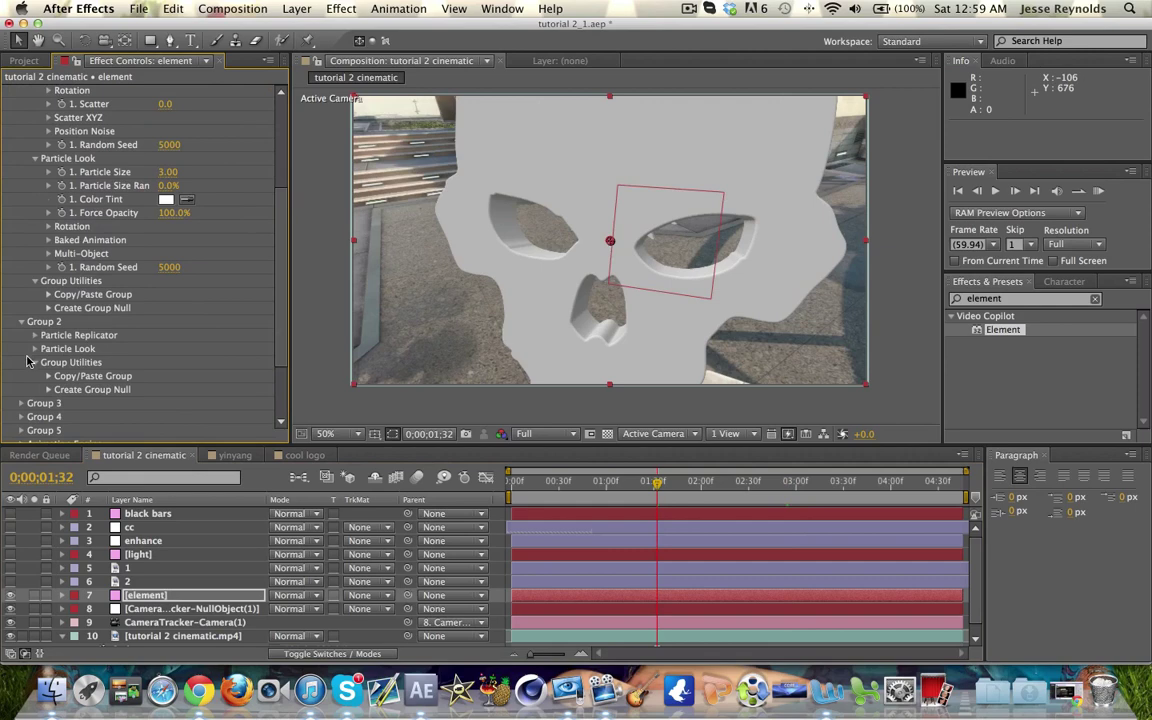
left_click(34, 350)
scroll(33, 355, "down", 1)
left_click(172, 340)
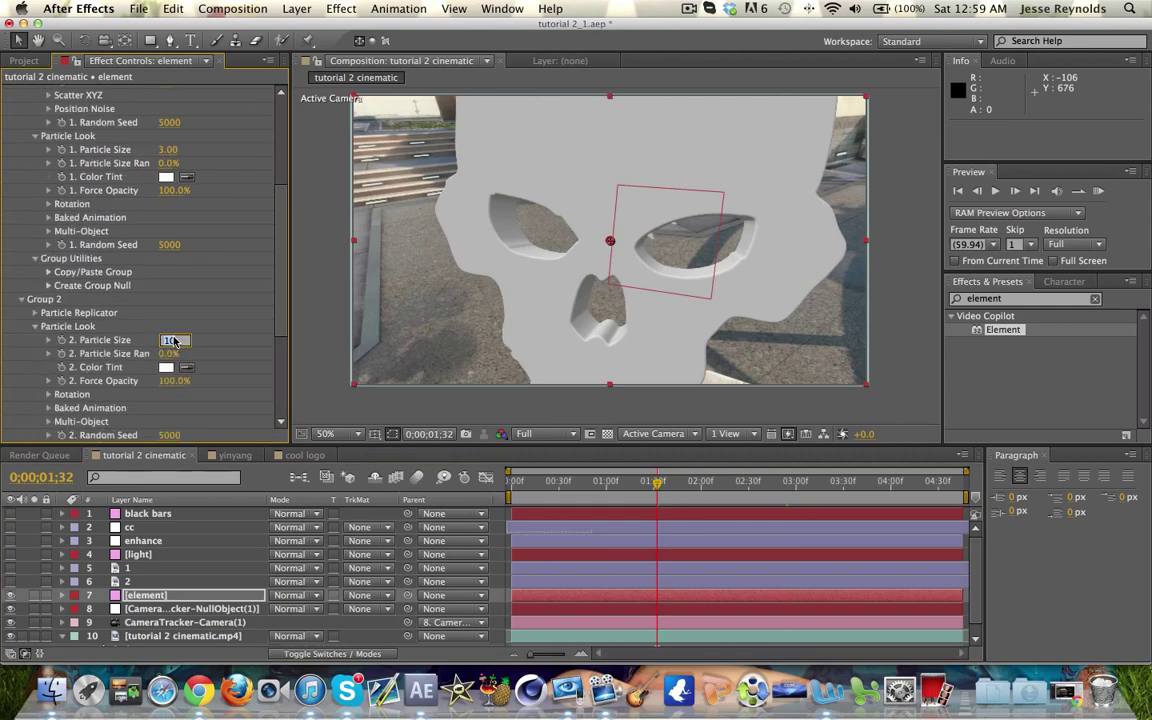
type("1")
key("Return")
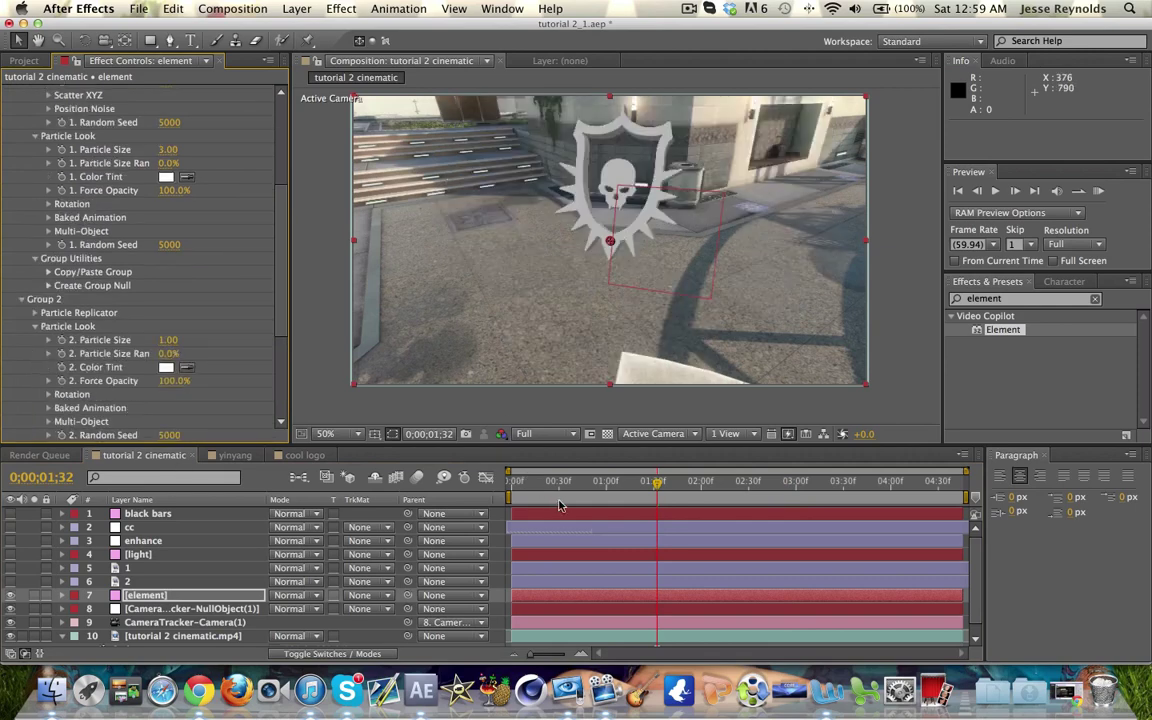
Step: Scrub the shot, nudge the logo's position slightly in the viewer, and play it back
left_click_drag(657, 484, 826, 489)
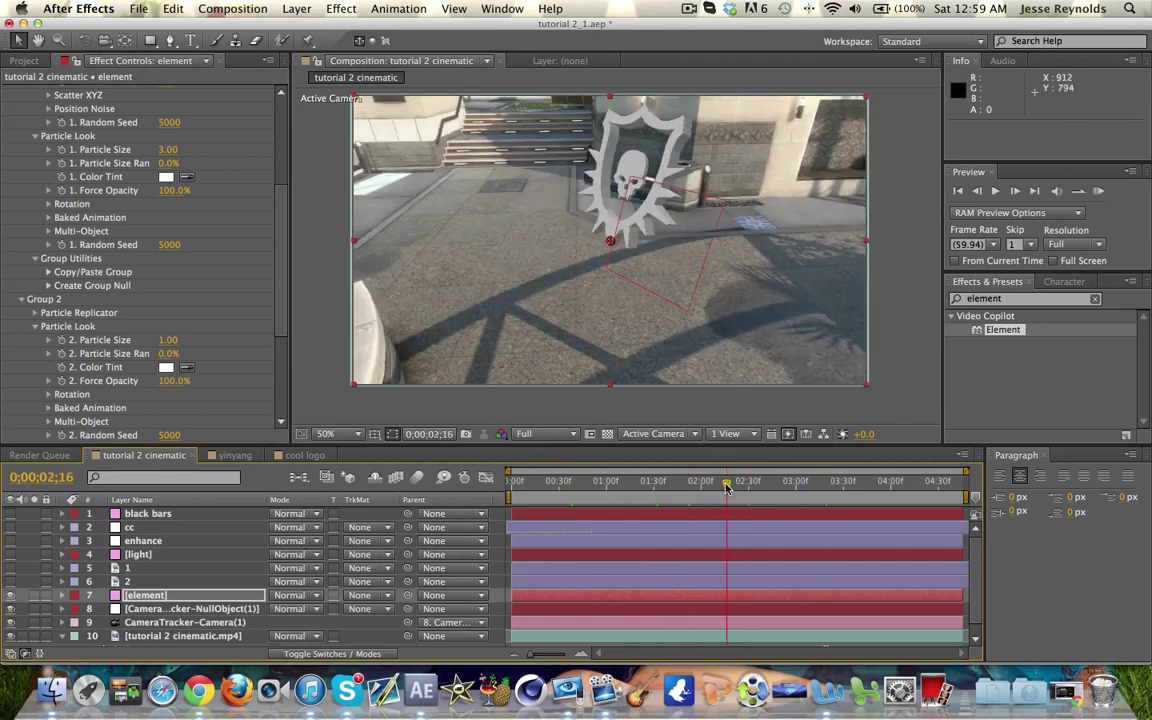
left_click(692, 485)
scroll(28, 294, "up", 5)
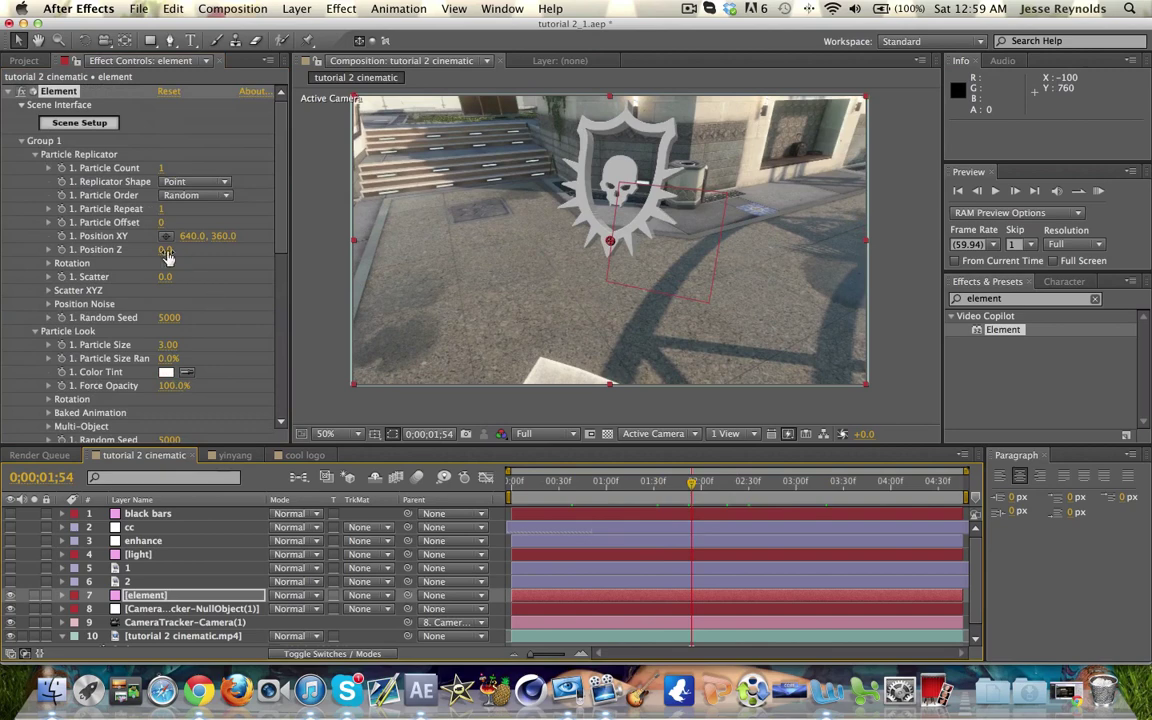
left_click_drag(196, 236, 160, 240)
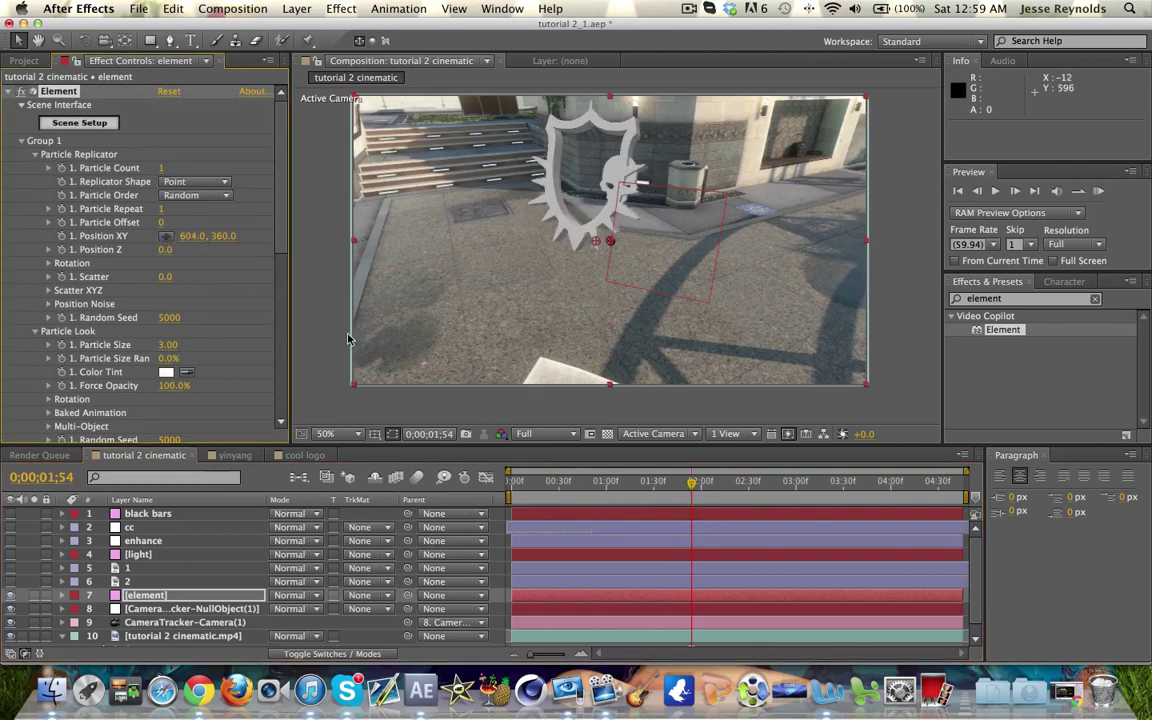
key("super+z")
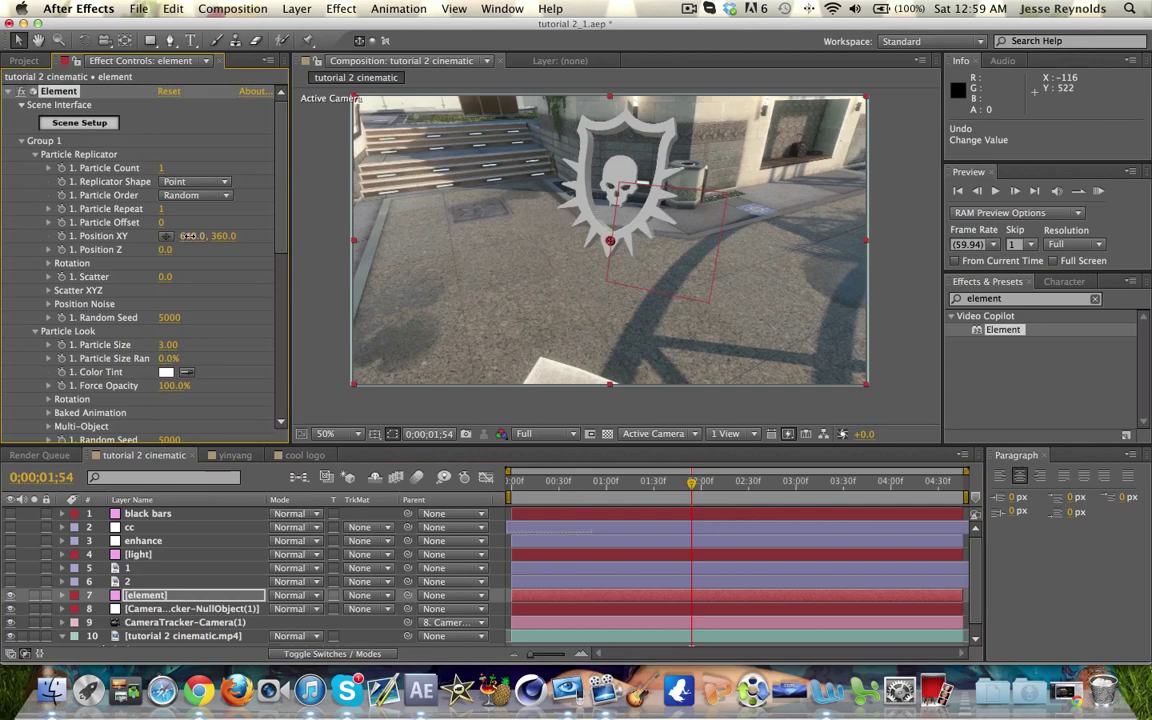
left_click_drag(186, 243, 195, 215)
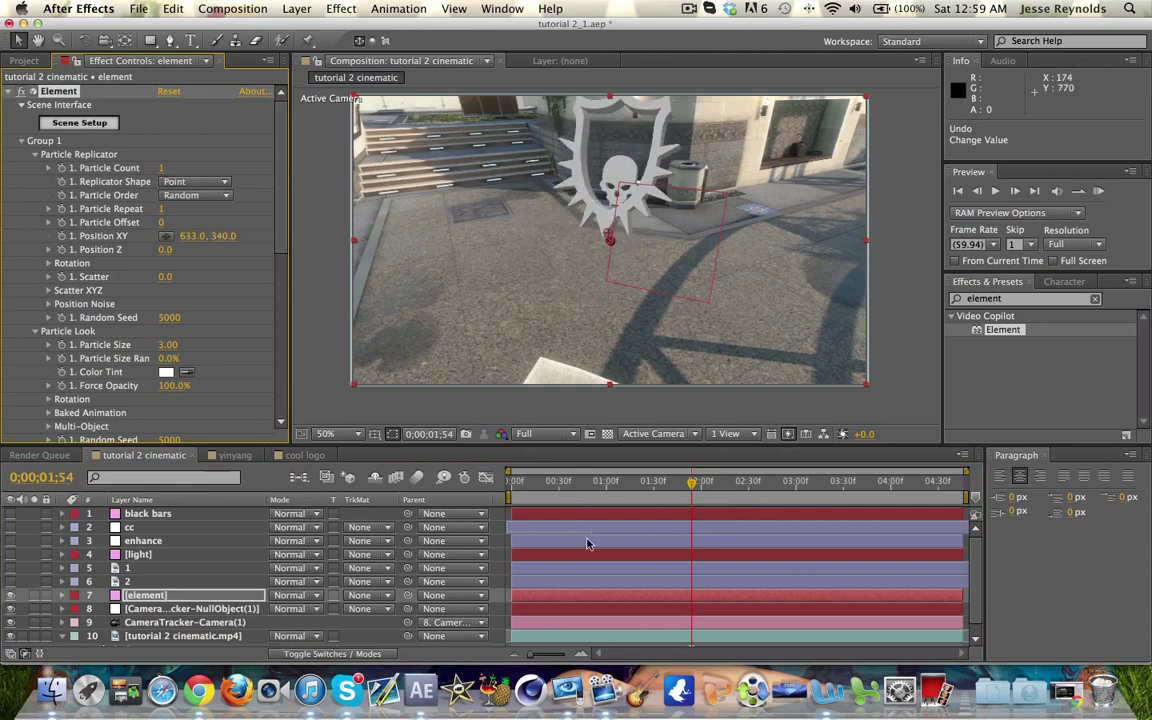
left_click_drag(599, 492, 512, 481)
left_click_drag(177, 236, 195, 236)
key("space")
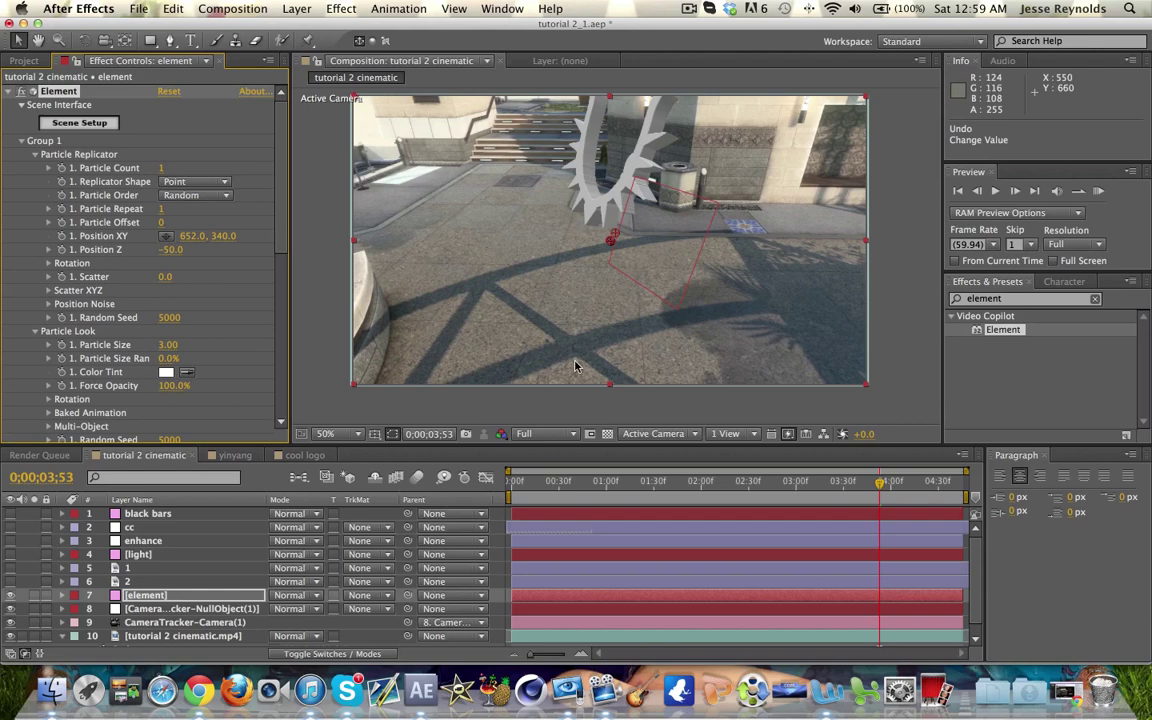
left_click(673, 485)
left_click_drag(673, 485, 490, 490)
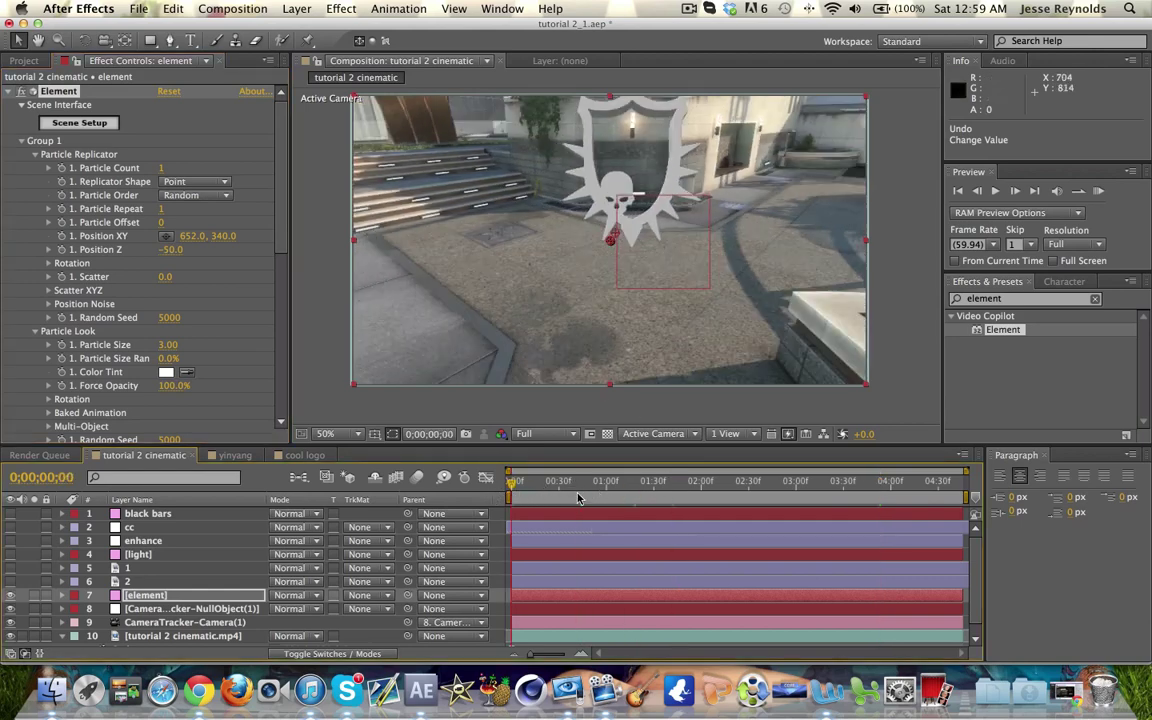
Step: Set the shield's Group 1 particle size to 2.00 and Position Z to -100
left_click(168, 344)
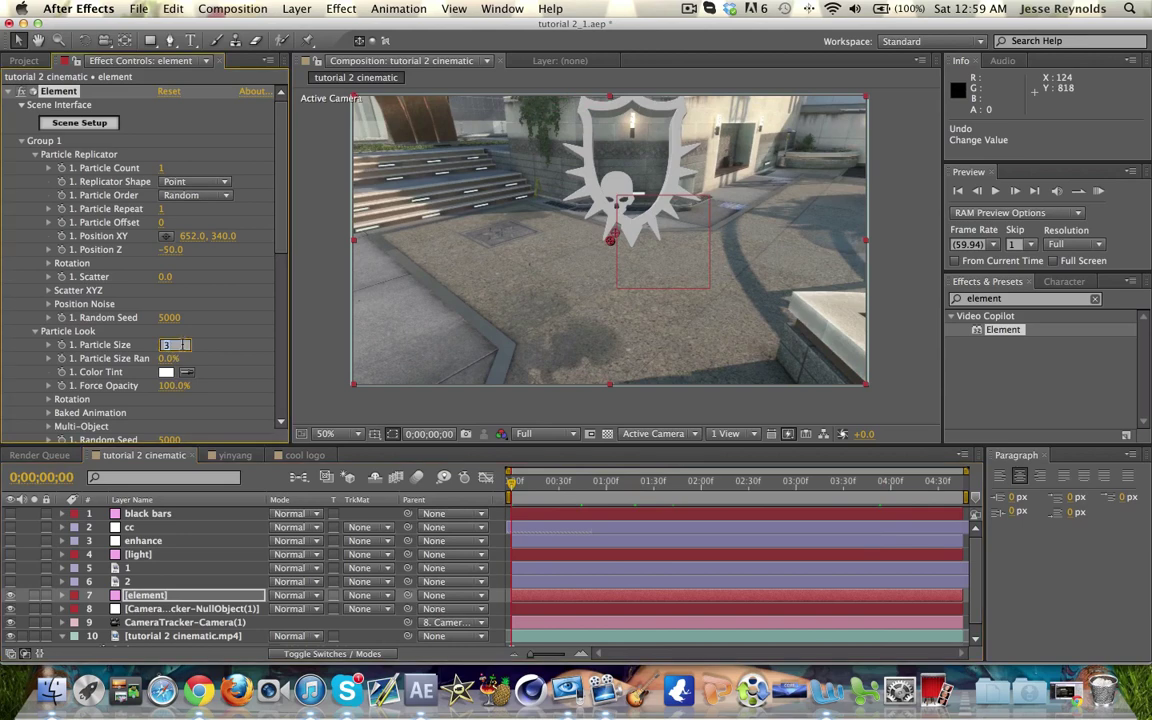
key("Return")
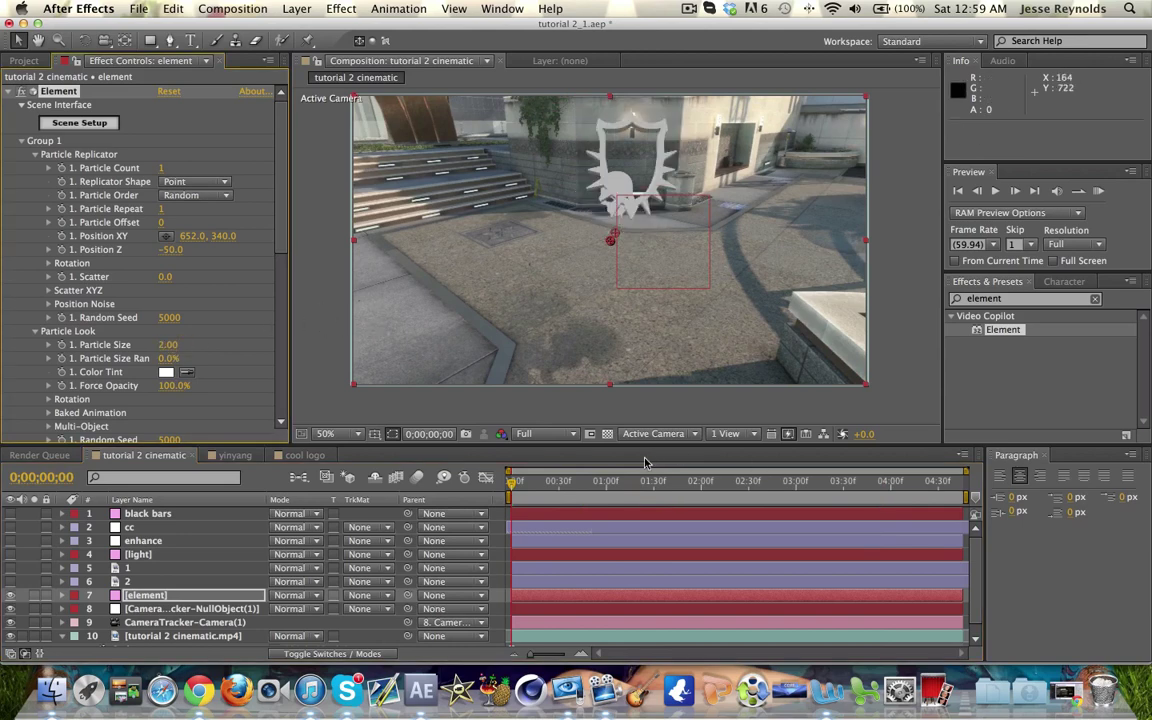
left_click_drag(630, 484, 821, 436)
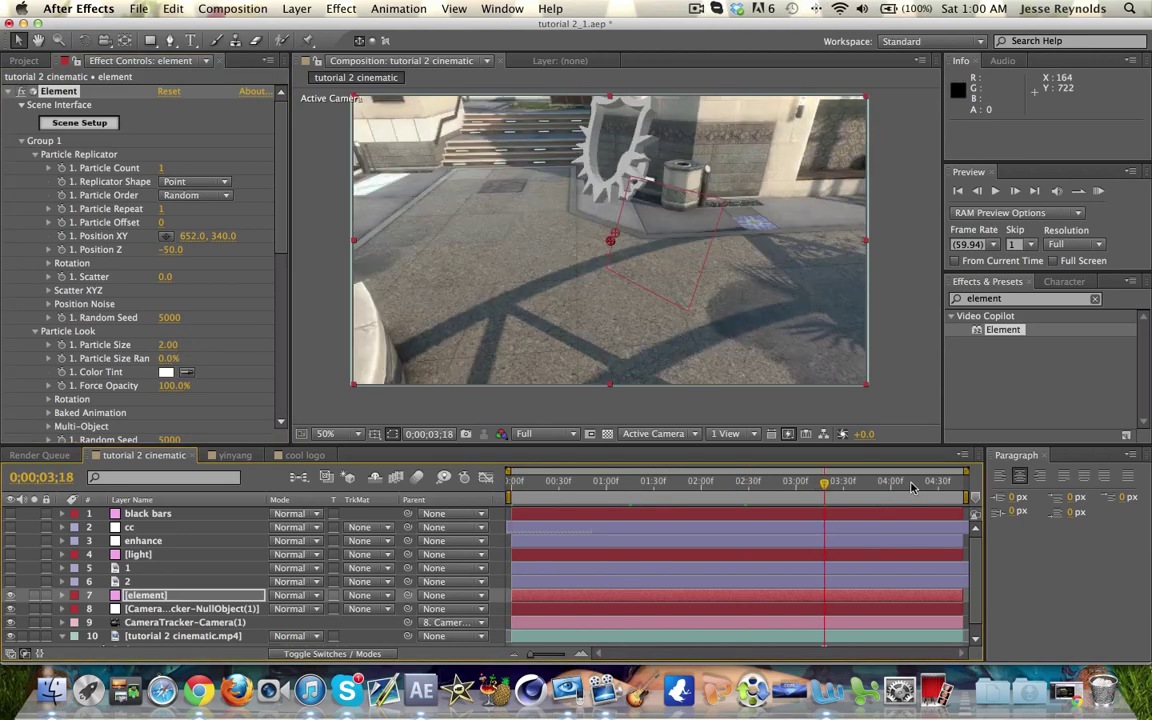
left_click(168, 250)
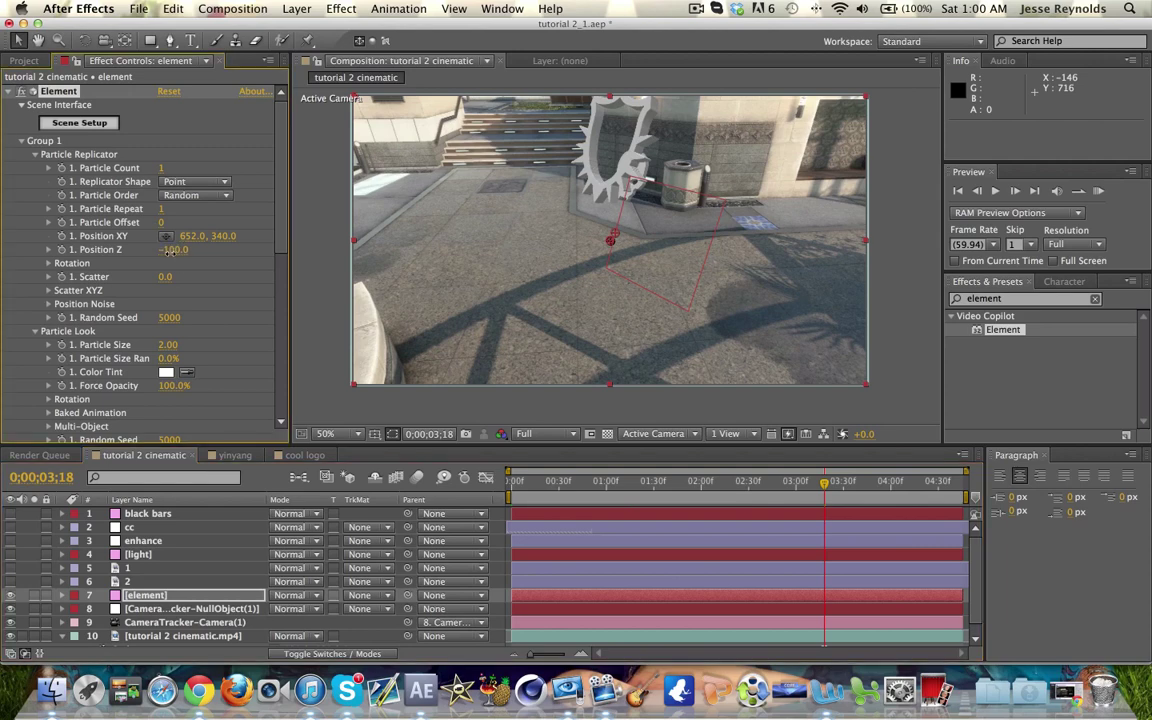
Step: Review the smaller shield at several frames from the start to near the end of the shot
left_click(648, 483)
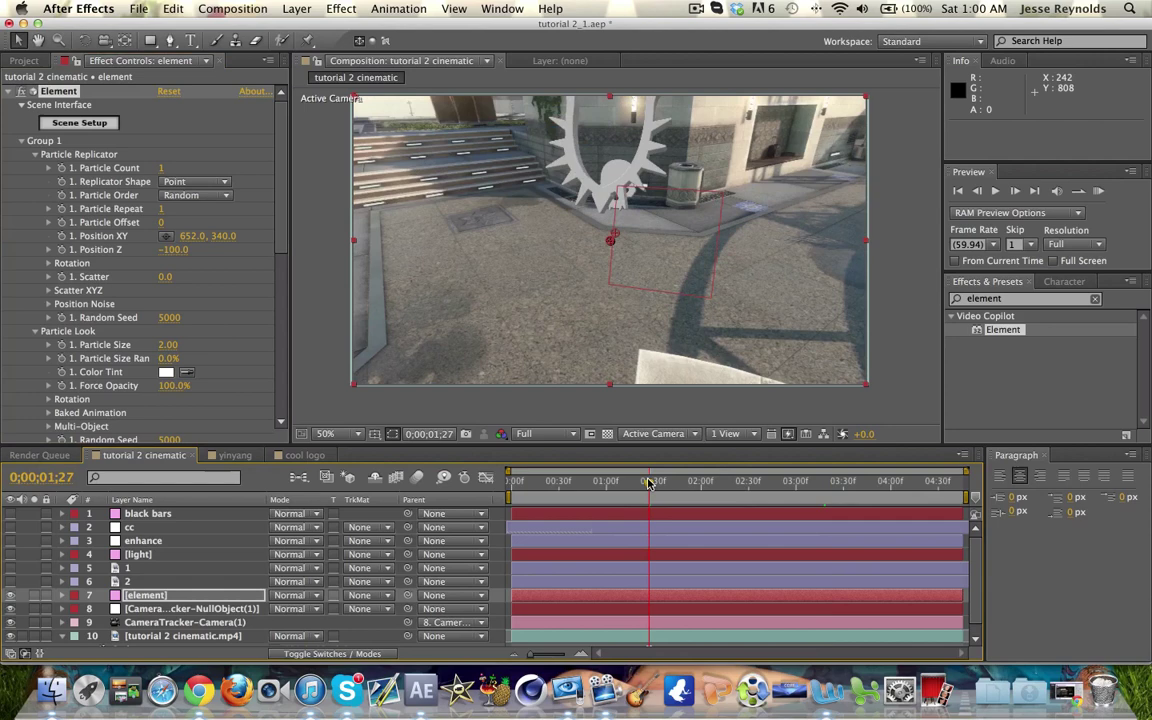
key("Home")
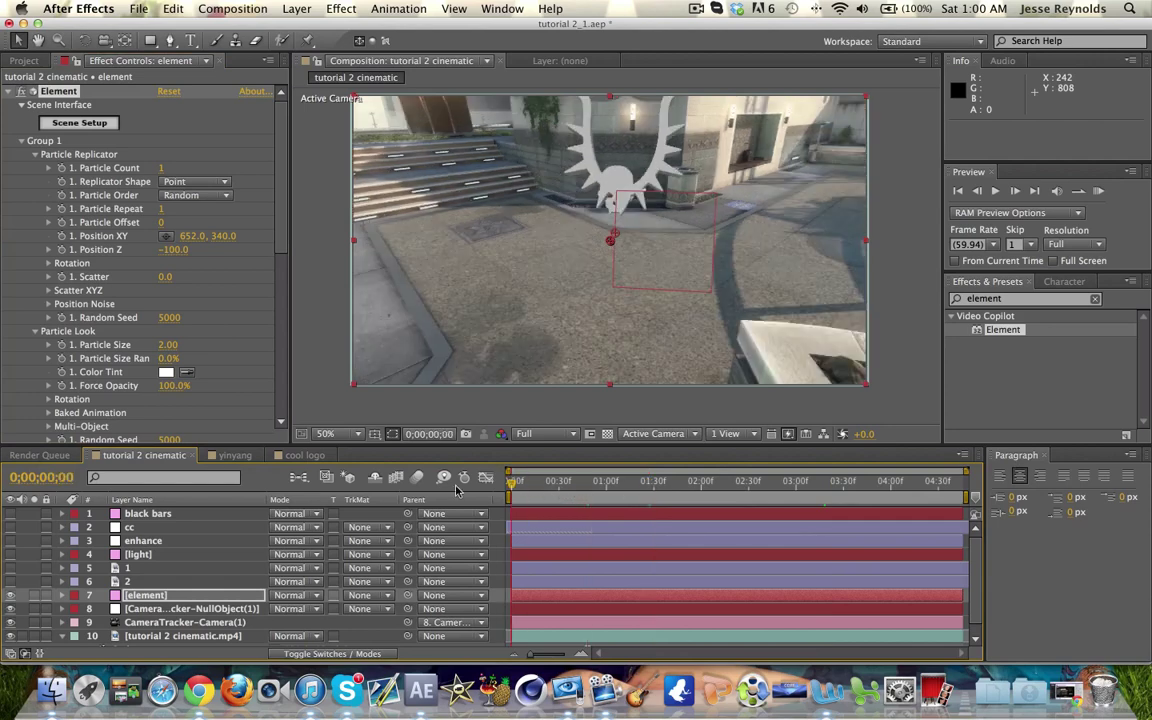
left_click(738, 482)
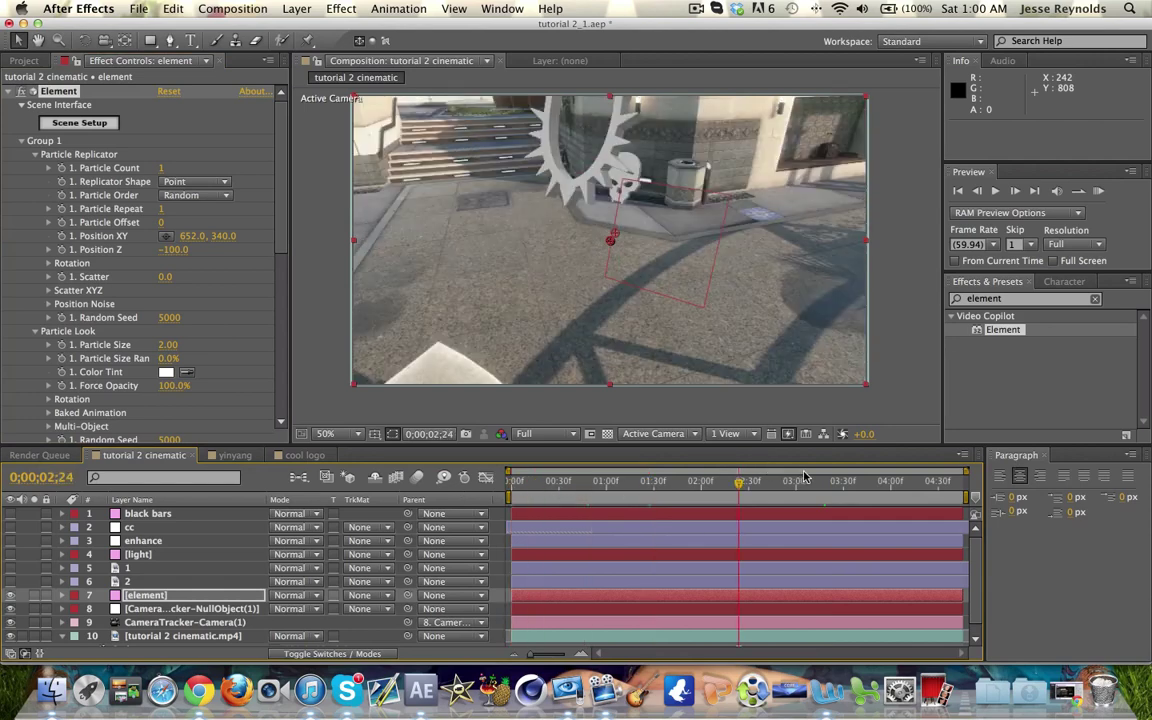
left_click(800, 481)
left_click(889, 481)
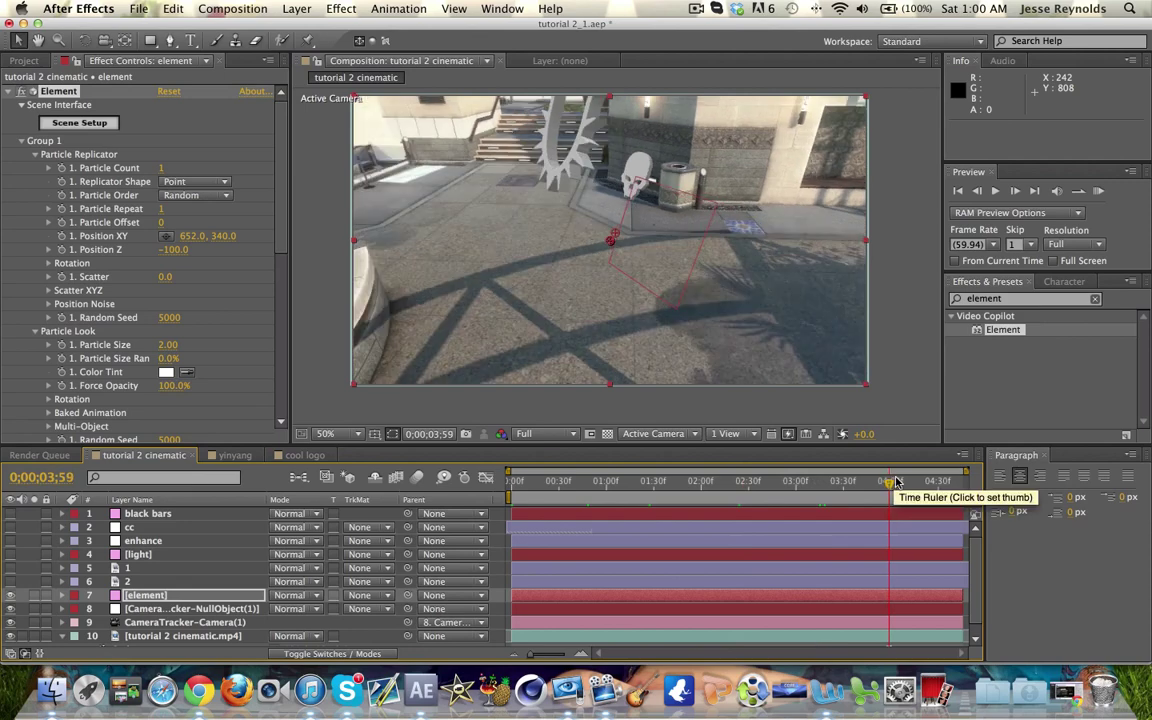
left_click(646, 481)
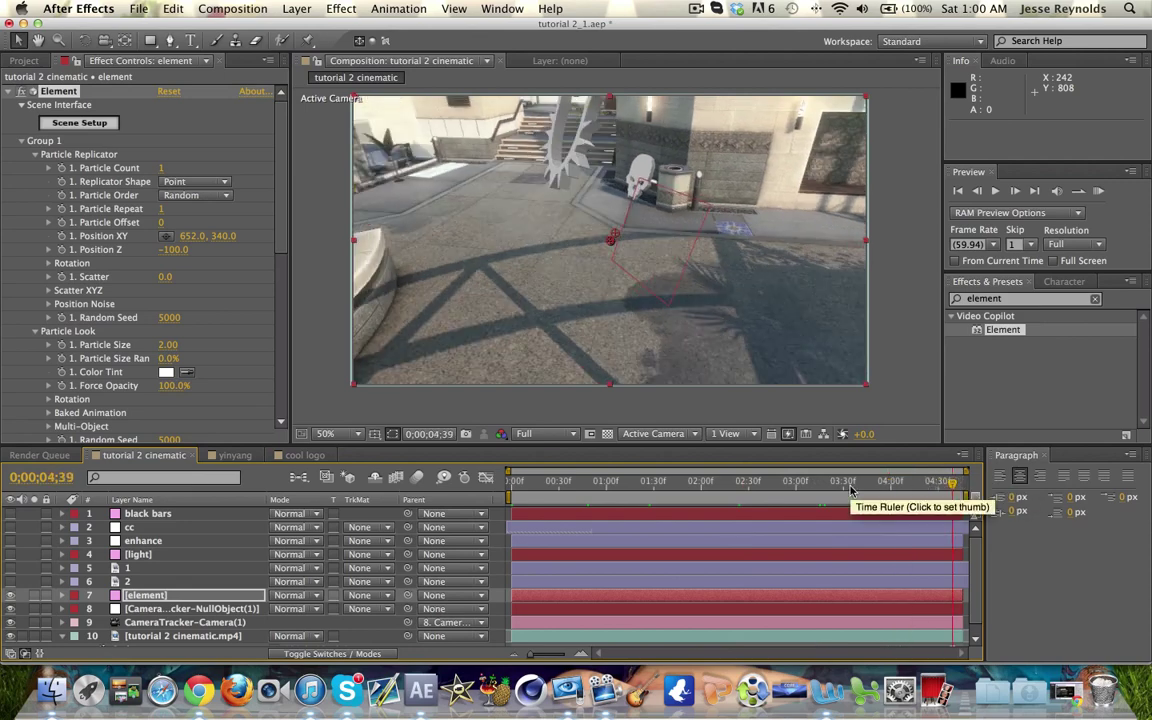
left_click(703, 482)
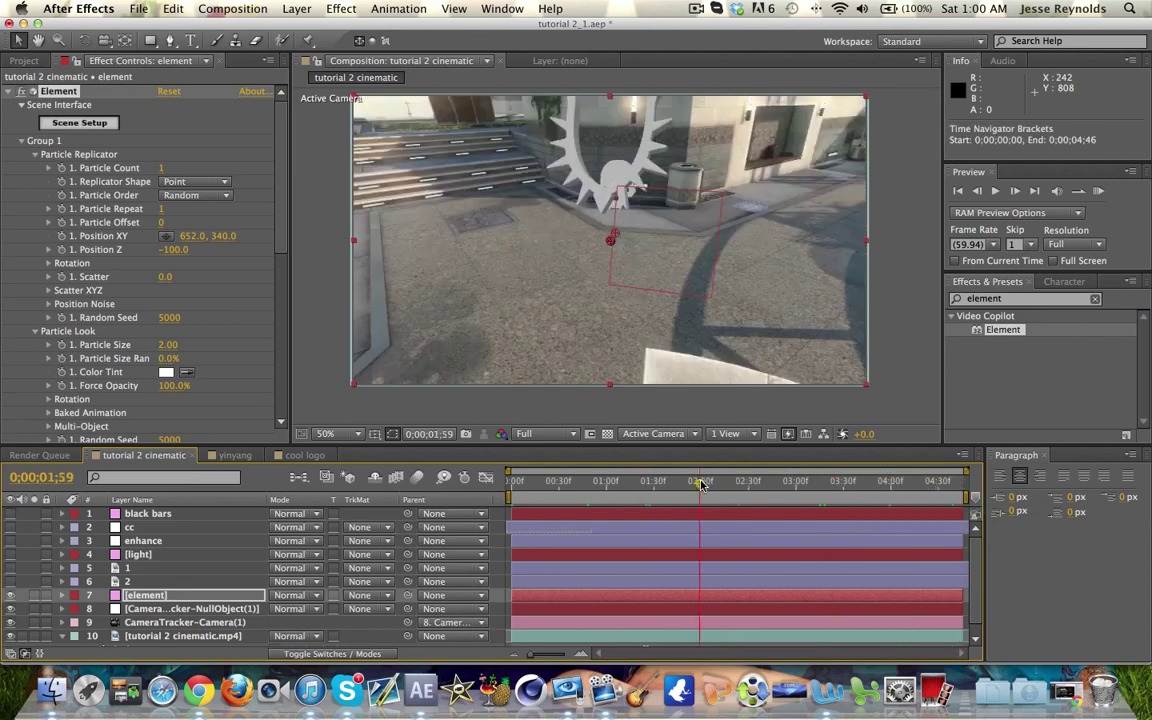
Step: Copy Group 1's settings into Group 2 and set the skull's particle size to 0.91
left_click(34, 155)
left_click(35, 168)
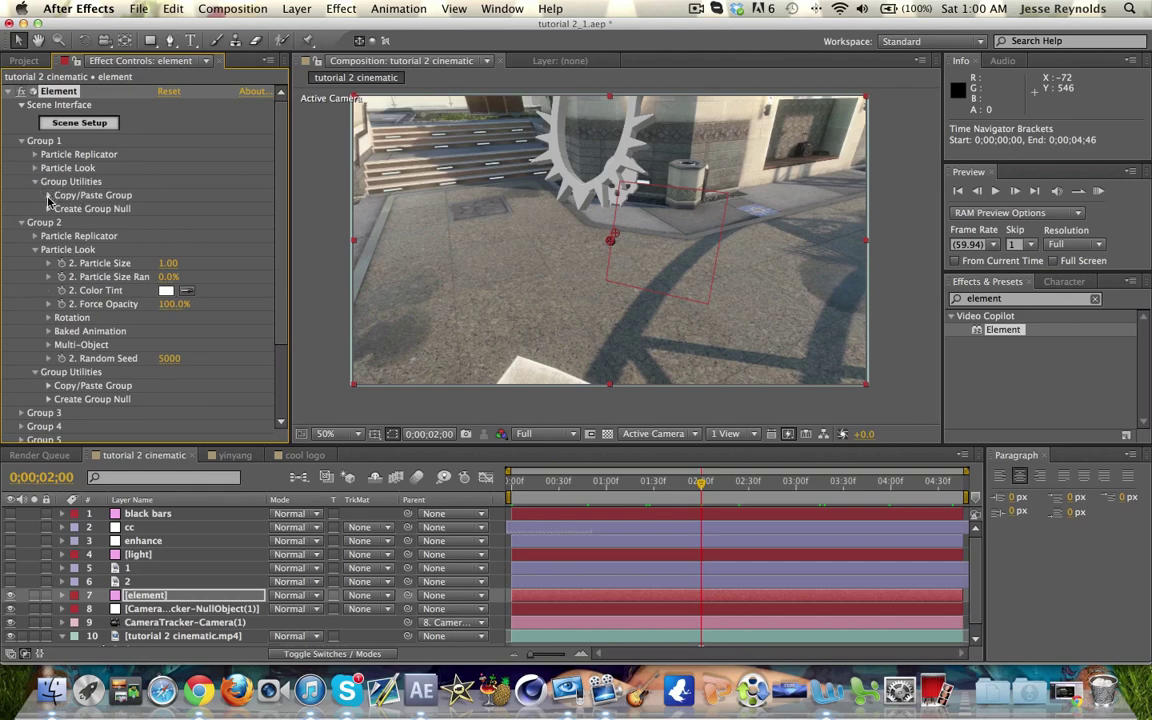
left_click(48, 196)
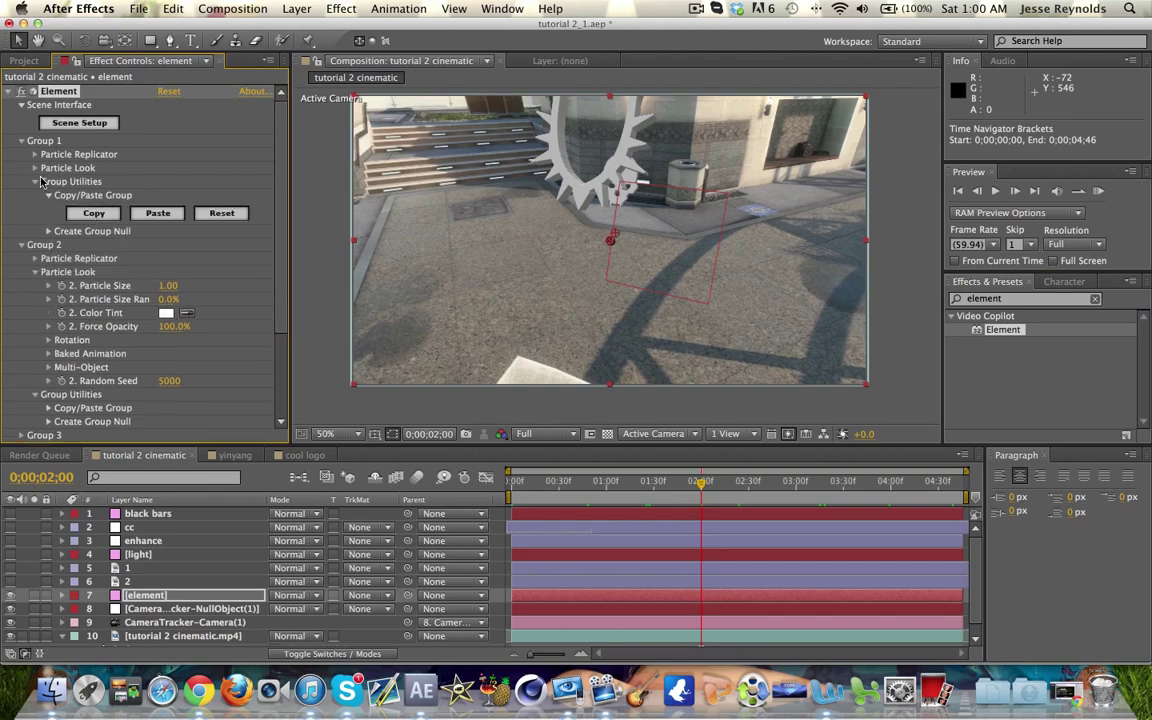
scroll(12, 260, "down", 5)
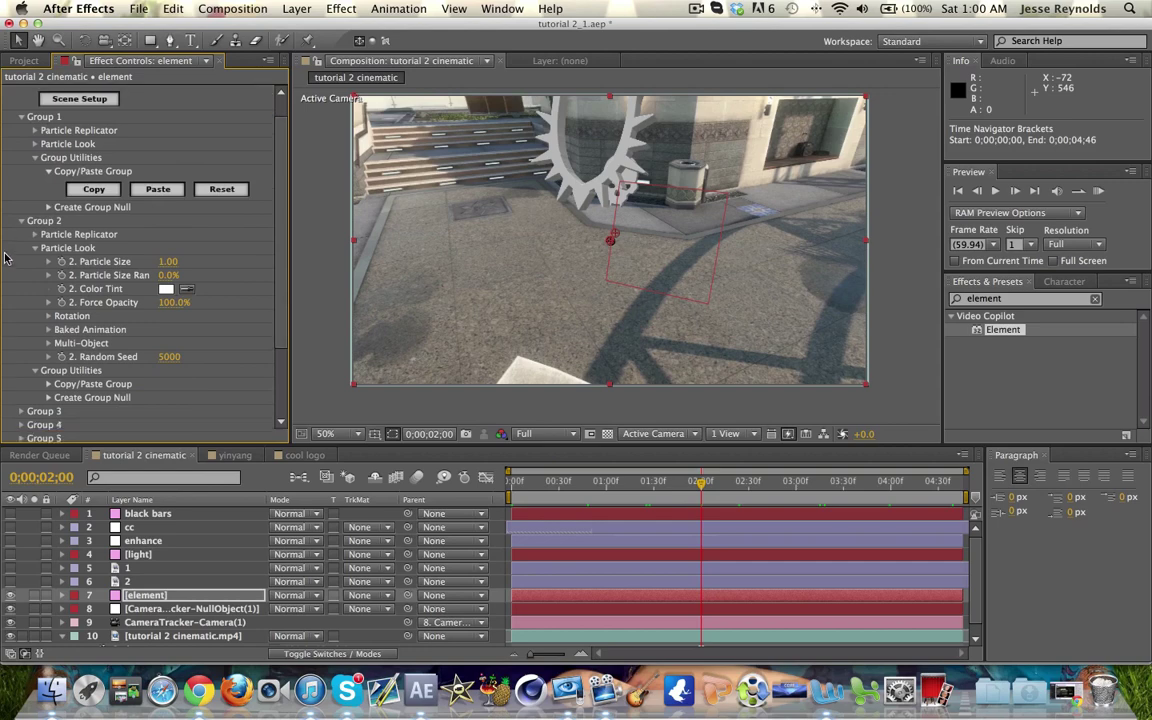
left_click(48, 286)
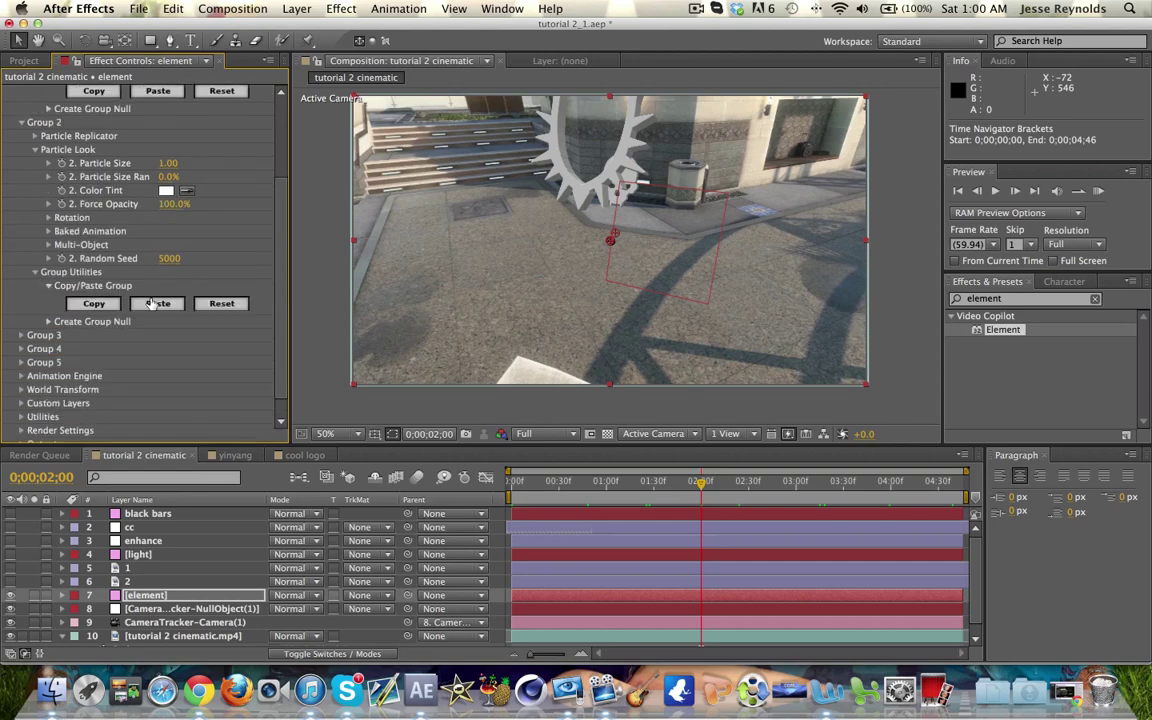
left_click(157, 303)
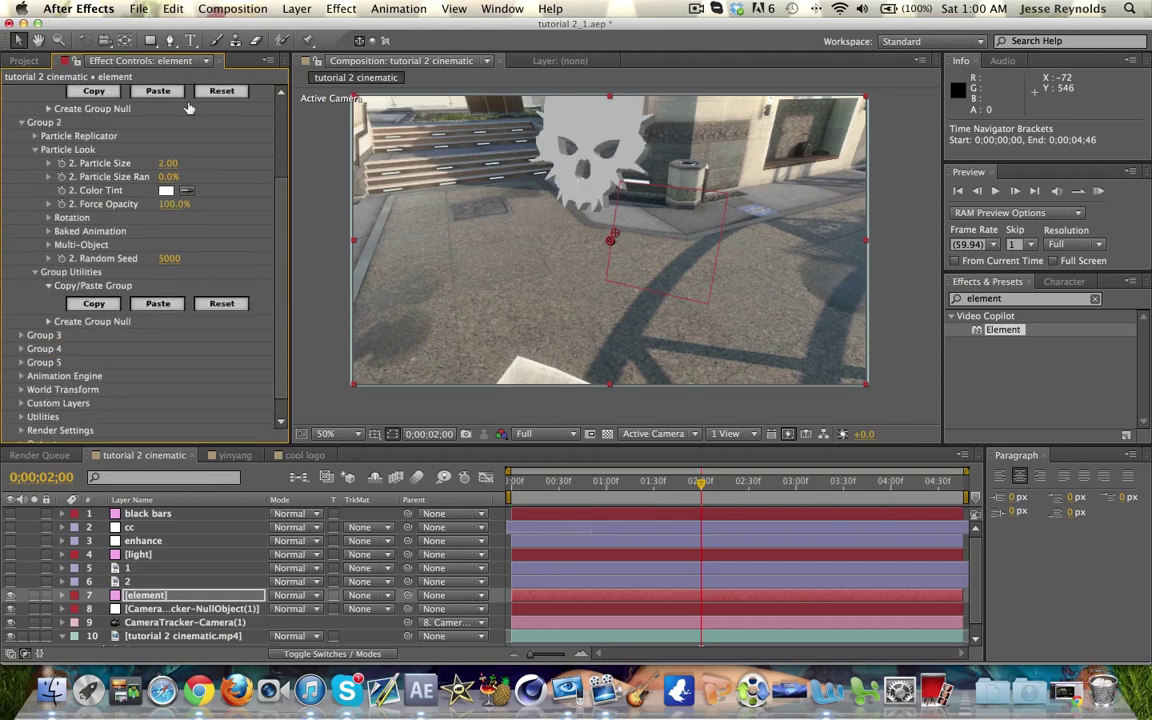
left_click_drag(168, 170, 166, 172)
Step: Scrub through the shot to check the smaller skull sitting inside the shield
left_click(648, 481)
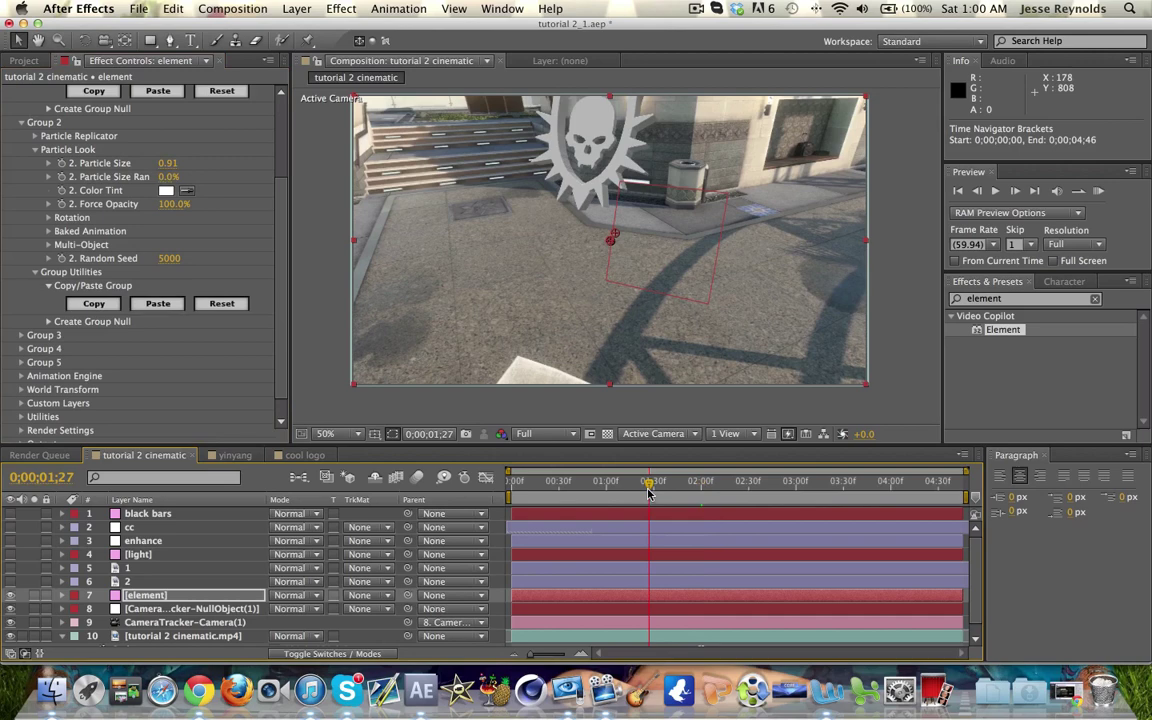
left_click(568, 482)
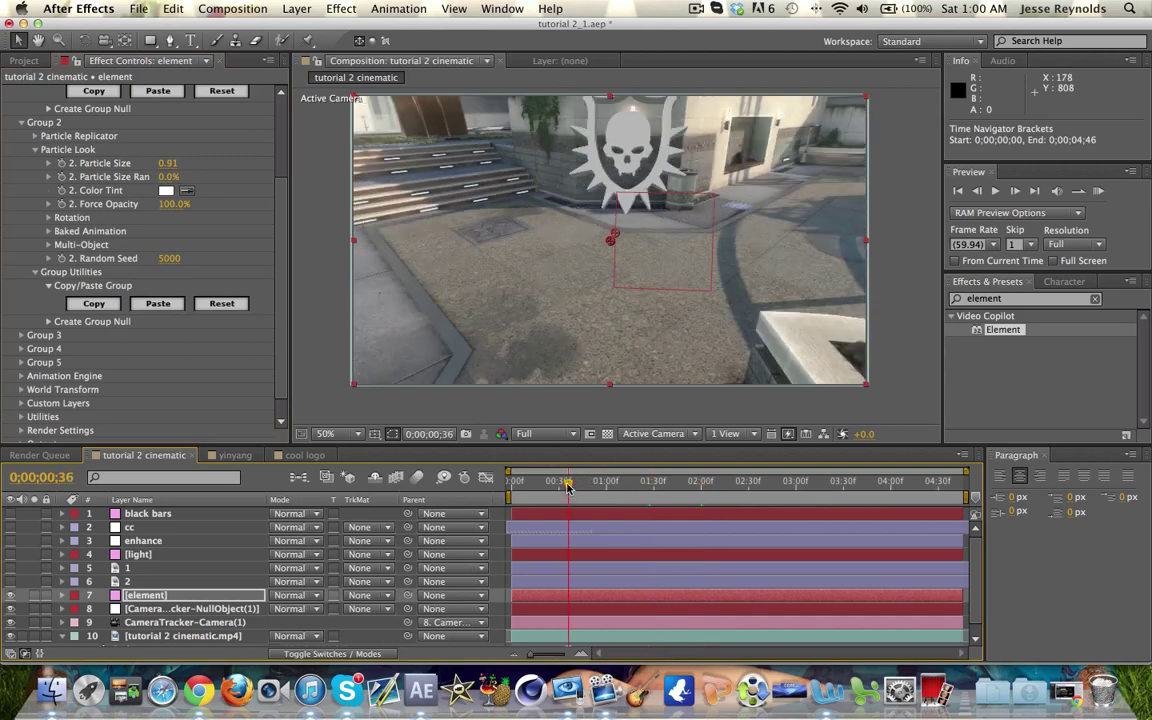
left_click_drag(568, 482, 666, 472)
left_click(736, 481)
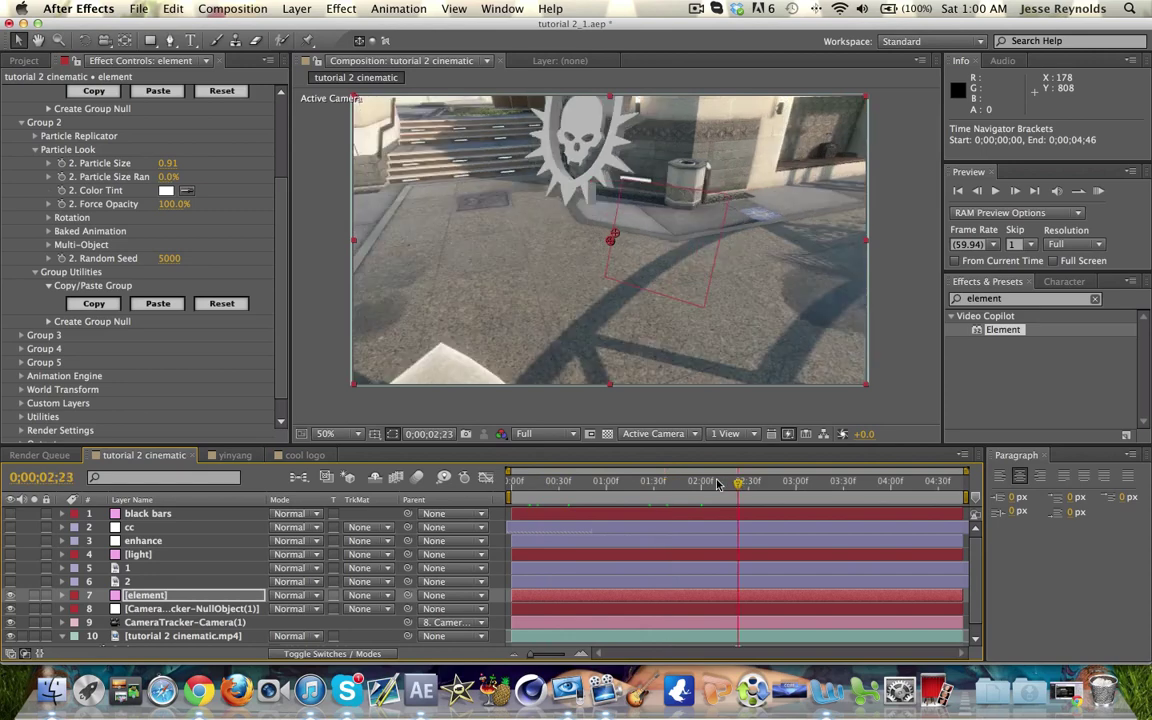
Step: Collapse both Element groups and reopen the Element 3D Scene Setup
left_click(20, 122)
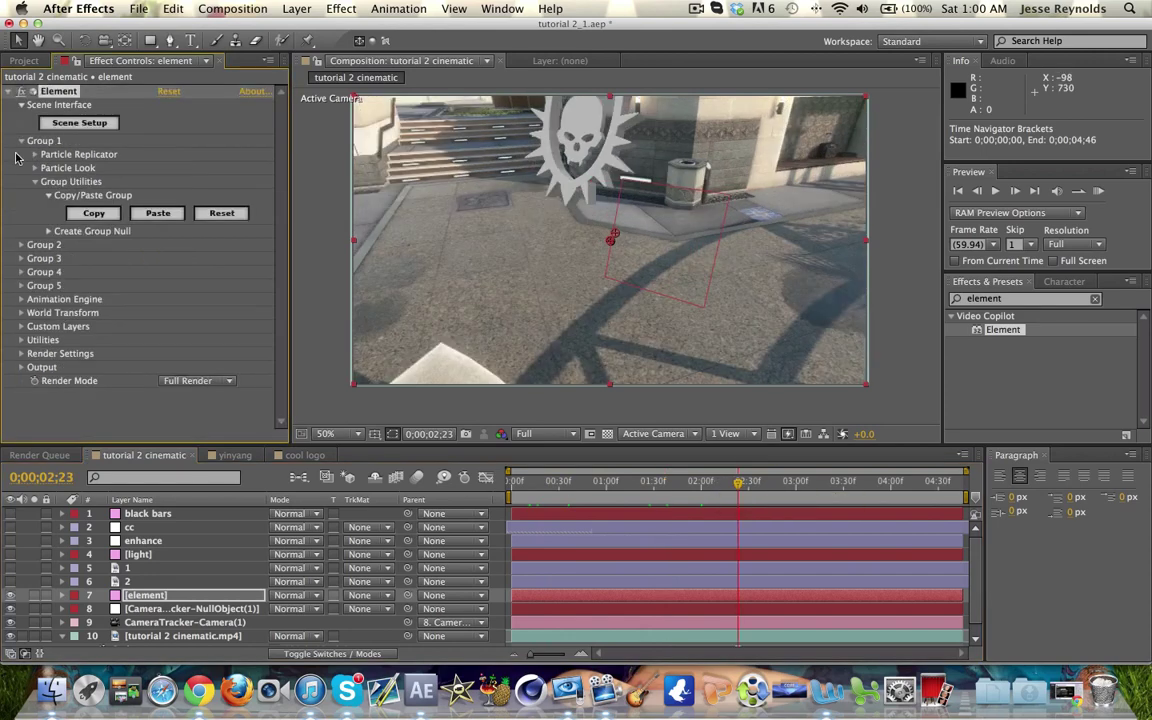
left_click(20, 141)
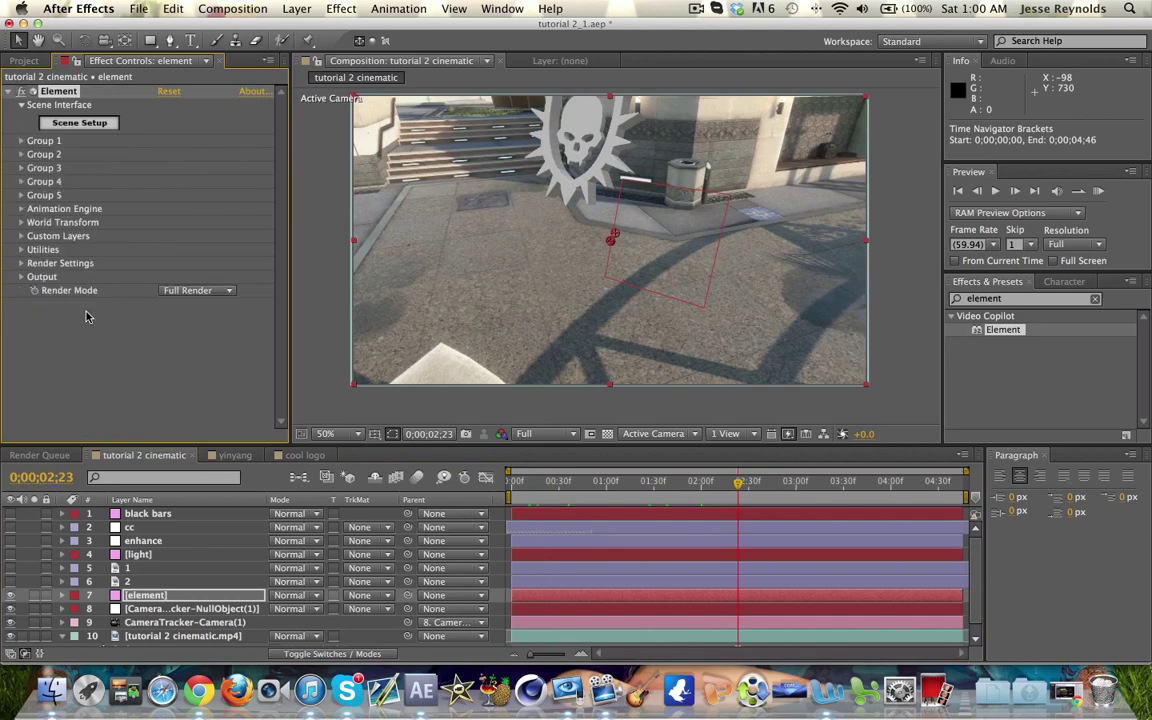
left_click(65, 125)
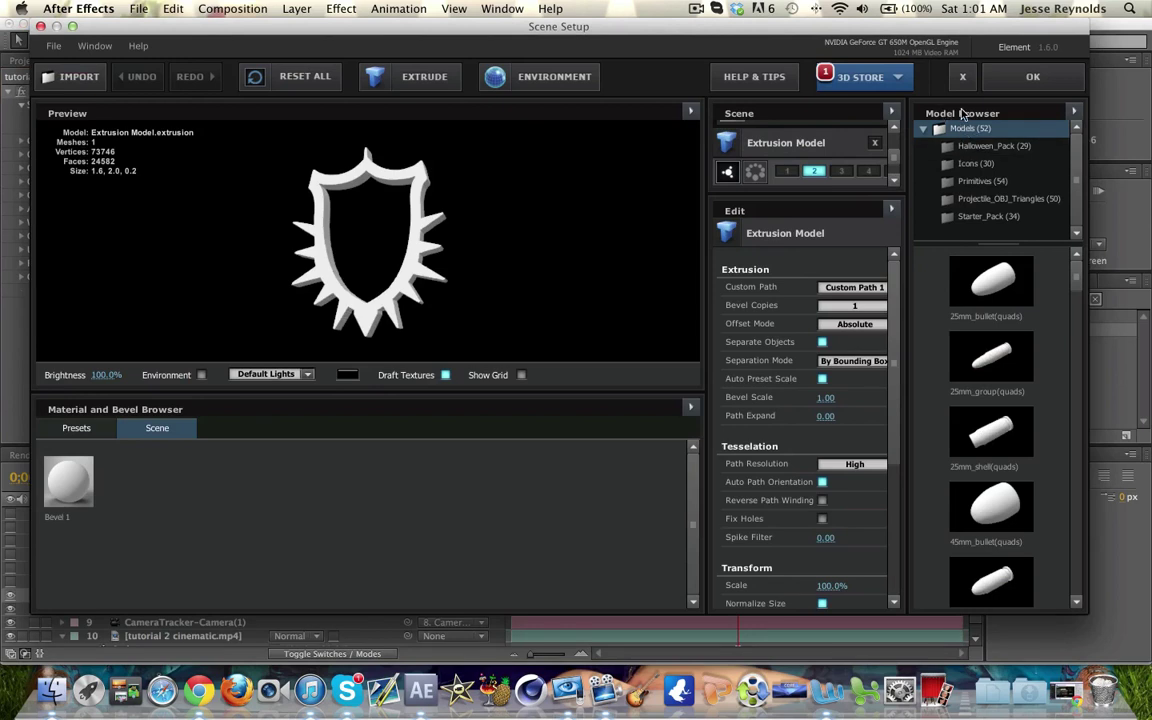
Step: Add a plane model from the Model Browser's Primitives to the scene
left_click(946, 182)
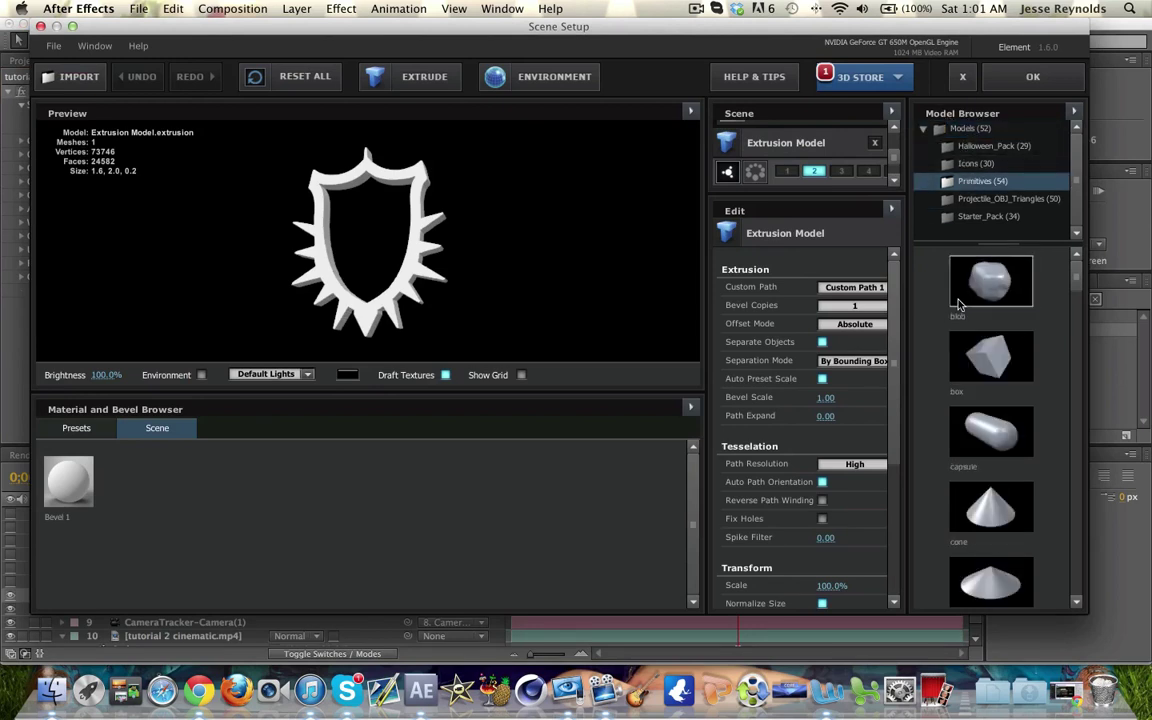
scroll(970, 295, "down", 10)
scroll(975, 297, "down", 10)
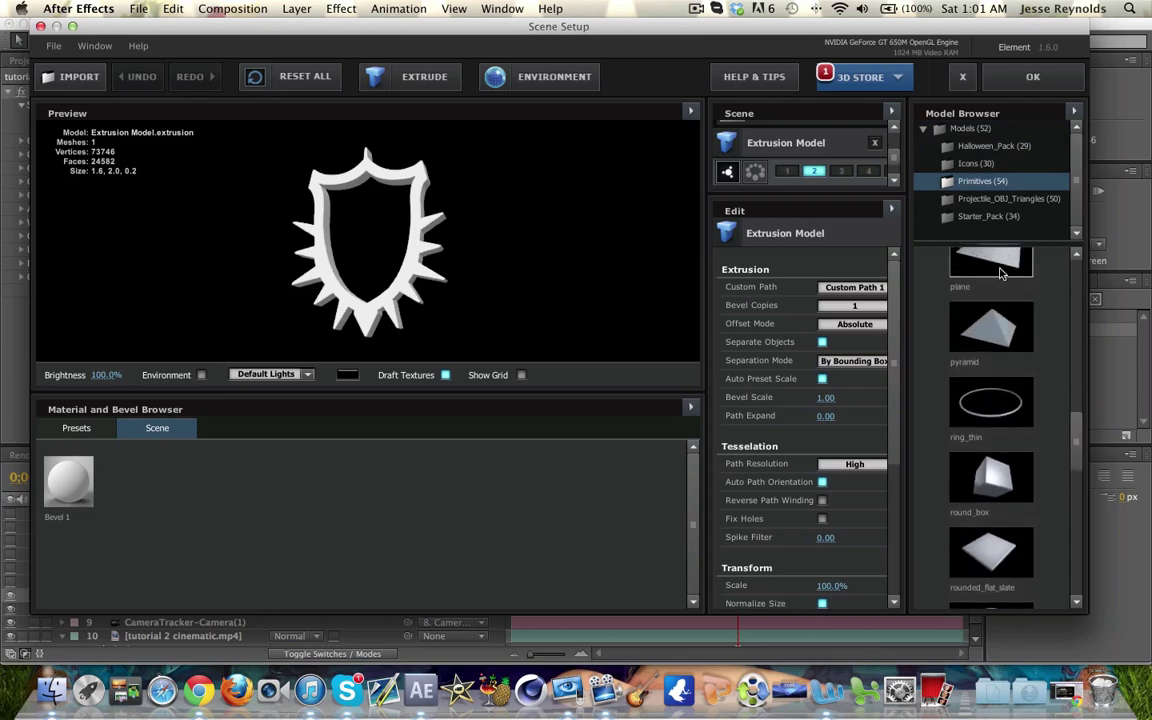
scroll(976, 300, "up", 1)
left_click(990, 278)
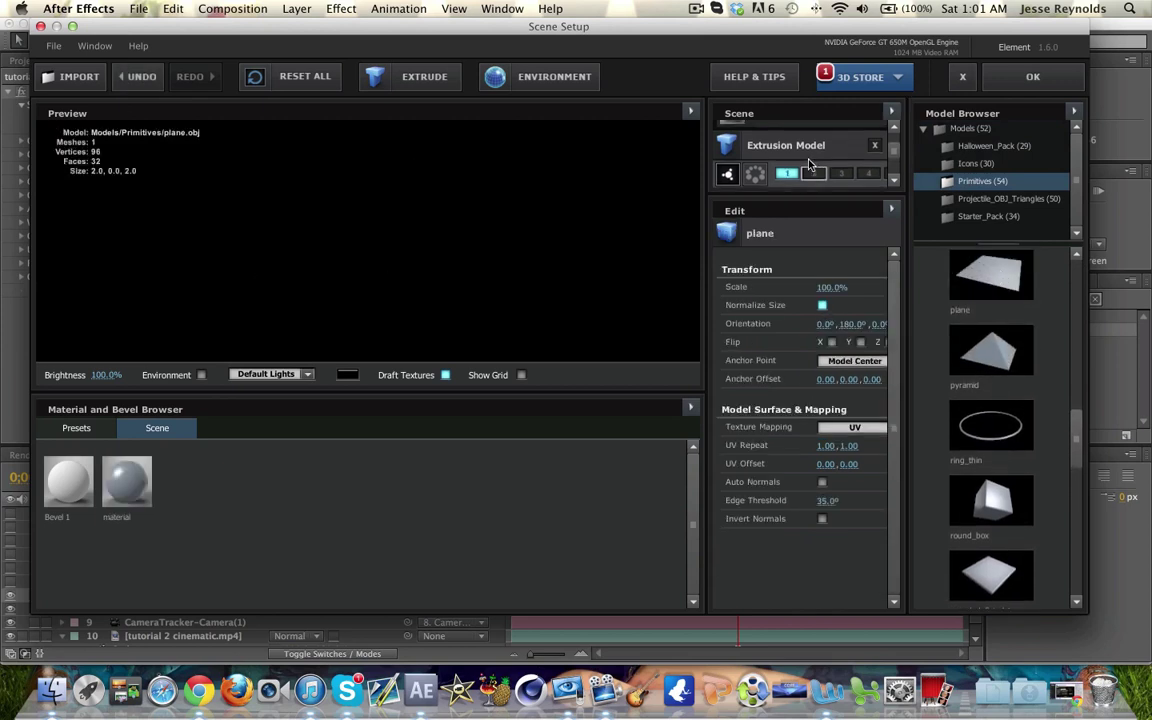
scroll(797, 150, "down", 3)
scroll(797, 150, "up", 3)
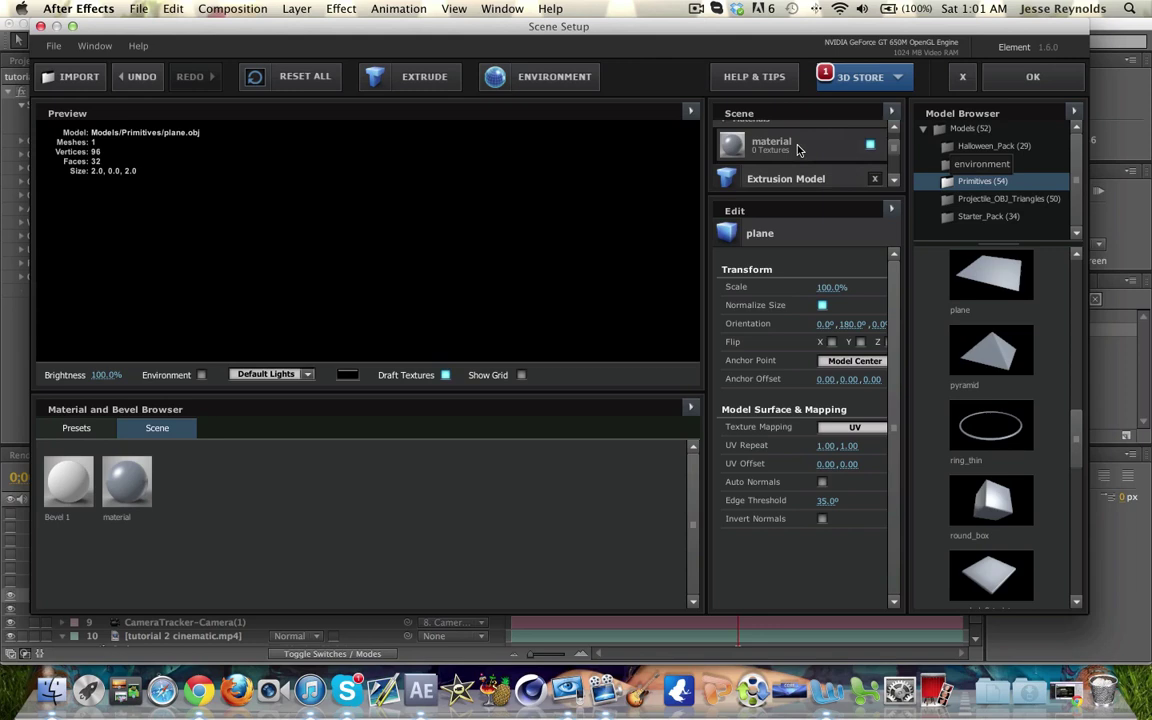
scroll(797, 150, "down", 2)
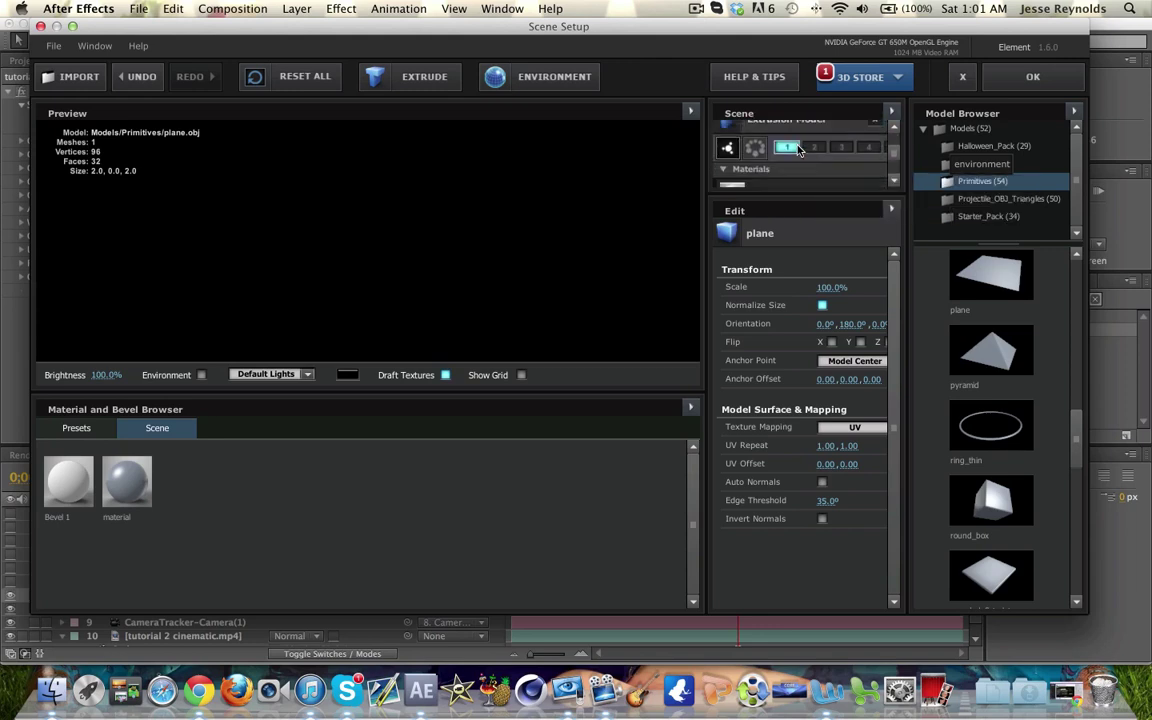
scroll(797, 150, "down", 2)
Step: Select the Bevel 1 material and browse to the Pro_Shaders Metal presets
left_click(790, 167)
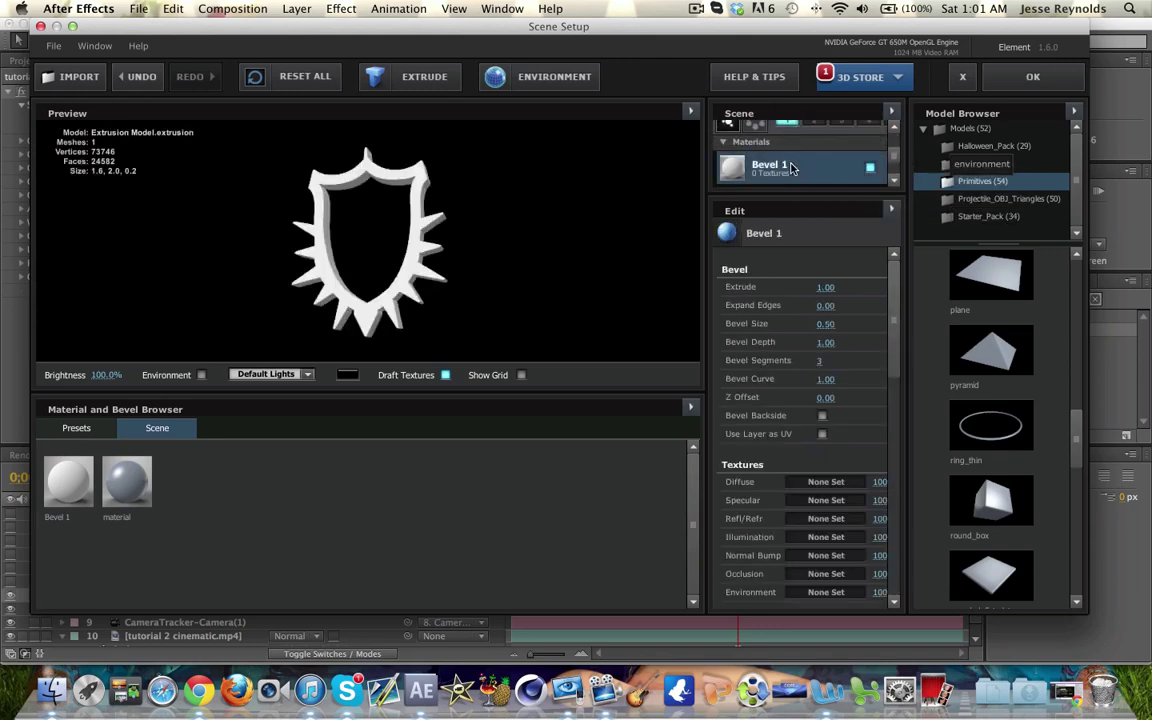
left_click(76, 428)
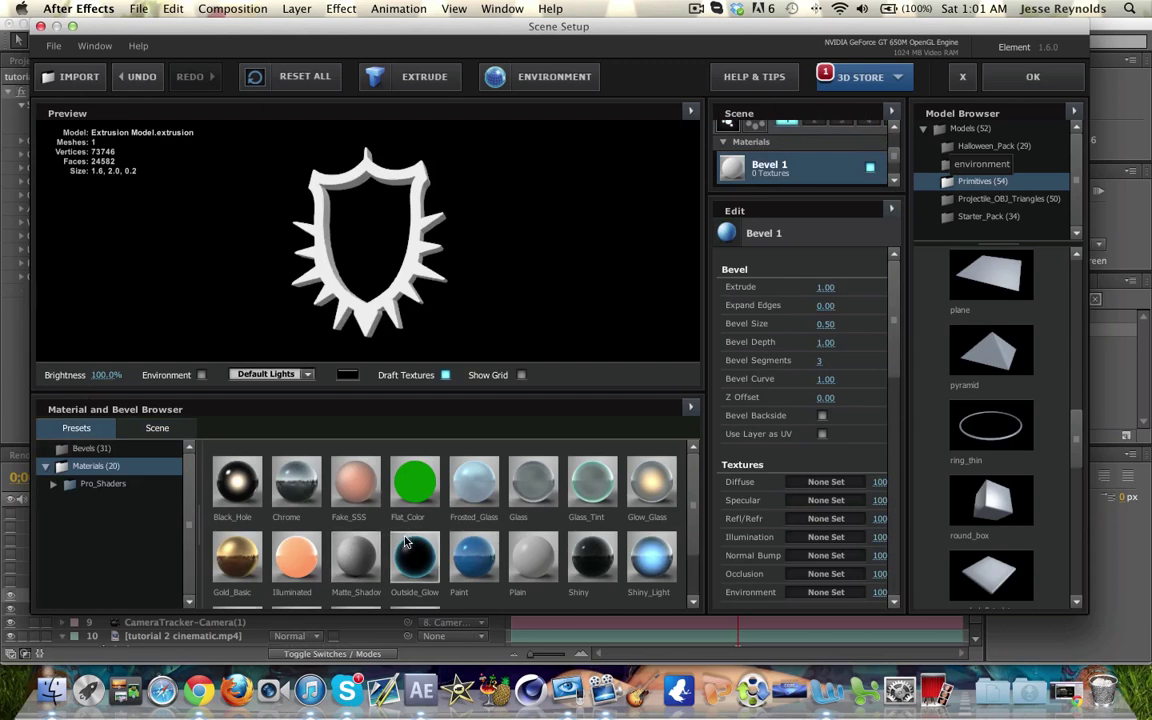
scroll(370, 500, "down", 1)
double_click(100, 483)
left_click(105, 553)
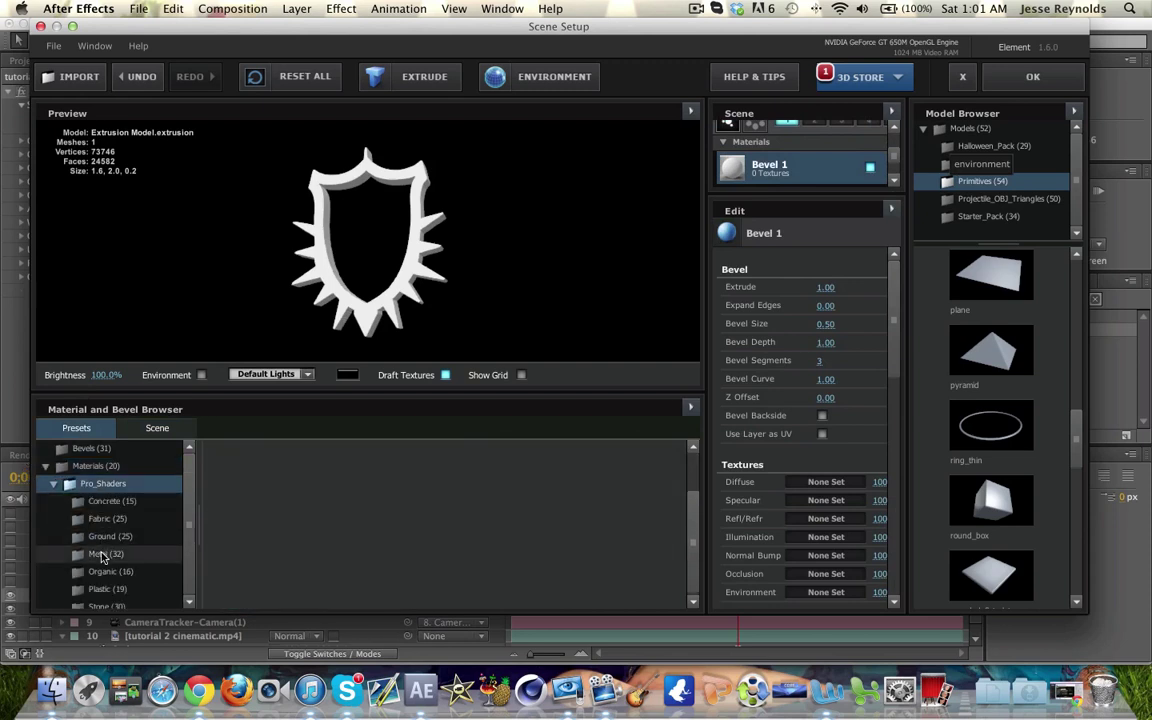
scroll(440, 540, "down", 2)
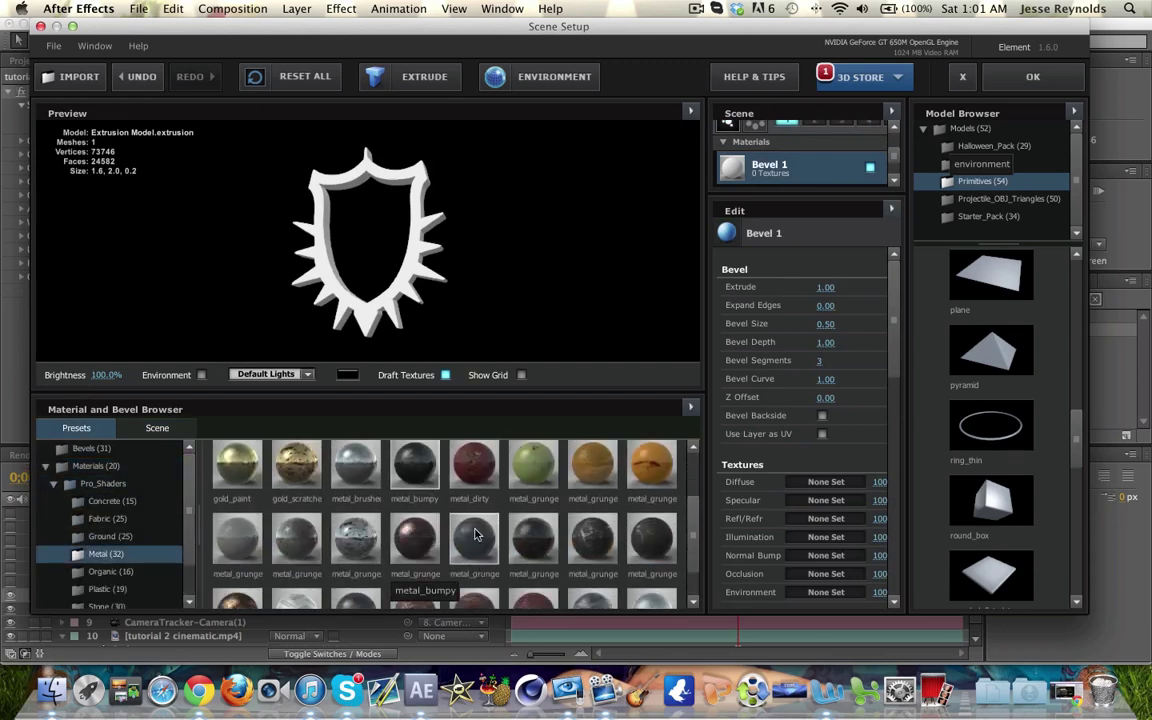
Step: Apply metal_brushed to the skull and spin the preview to inspect it
left_click_drag(422, 482, 797, 165)
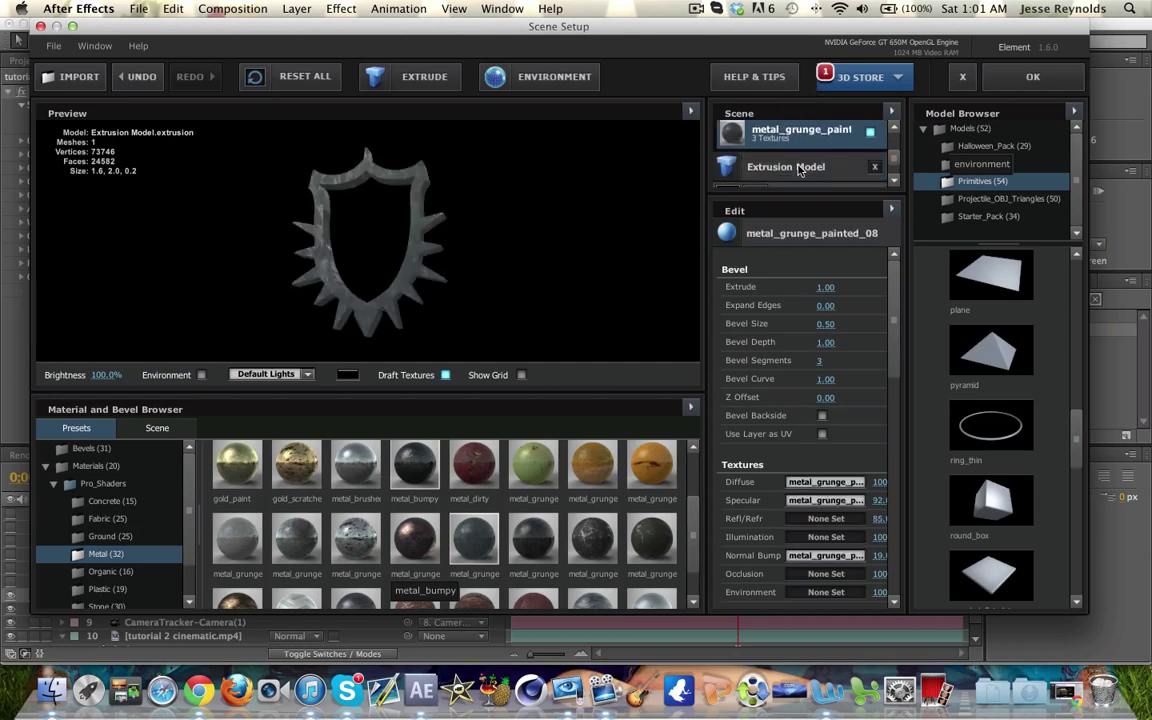
key("super+z")
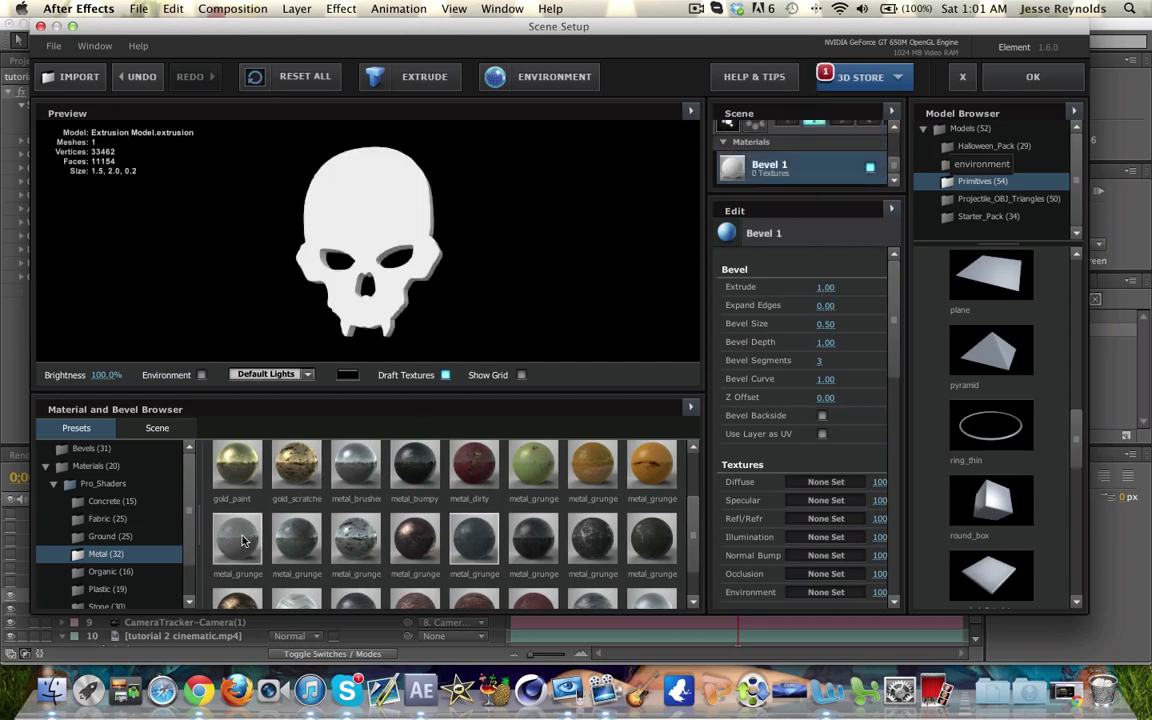
left_click_drag(415, 465, 785, 172)
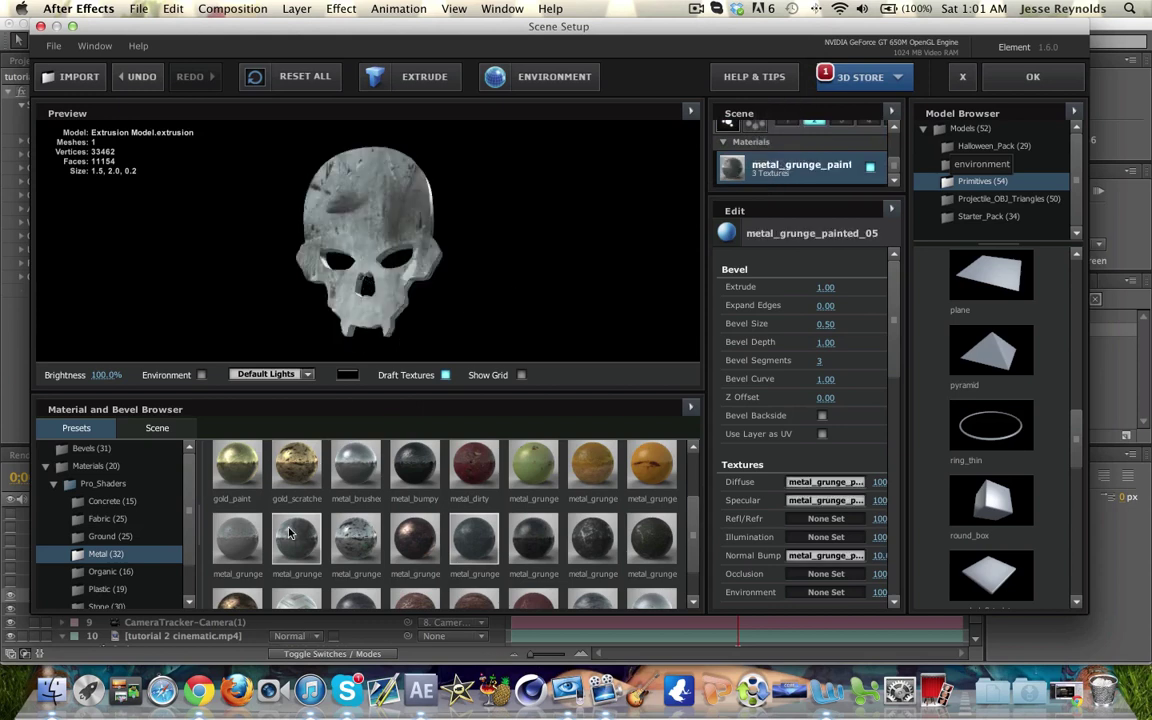
left_click_drag(289, 533, 735, 168)
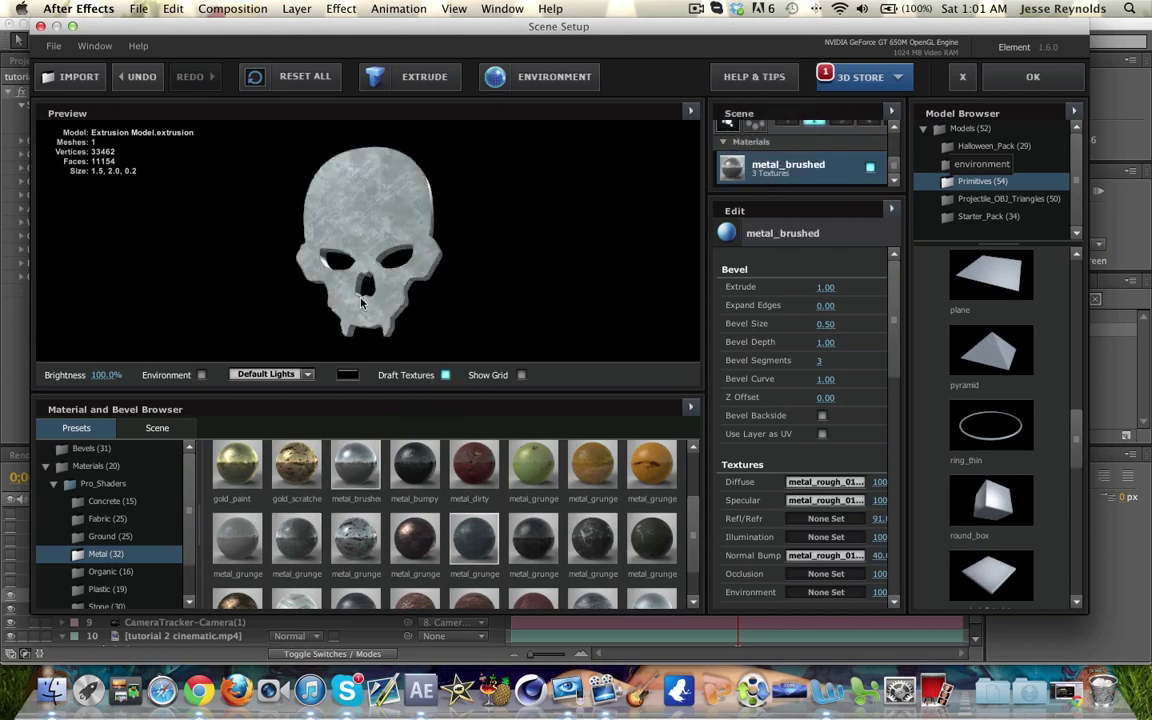
mouse_move(362, 303)
left_mouse_down()
mouse_move(320, 204)
mouse_move(357, 282)
left_mouse_up()
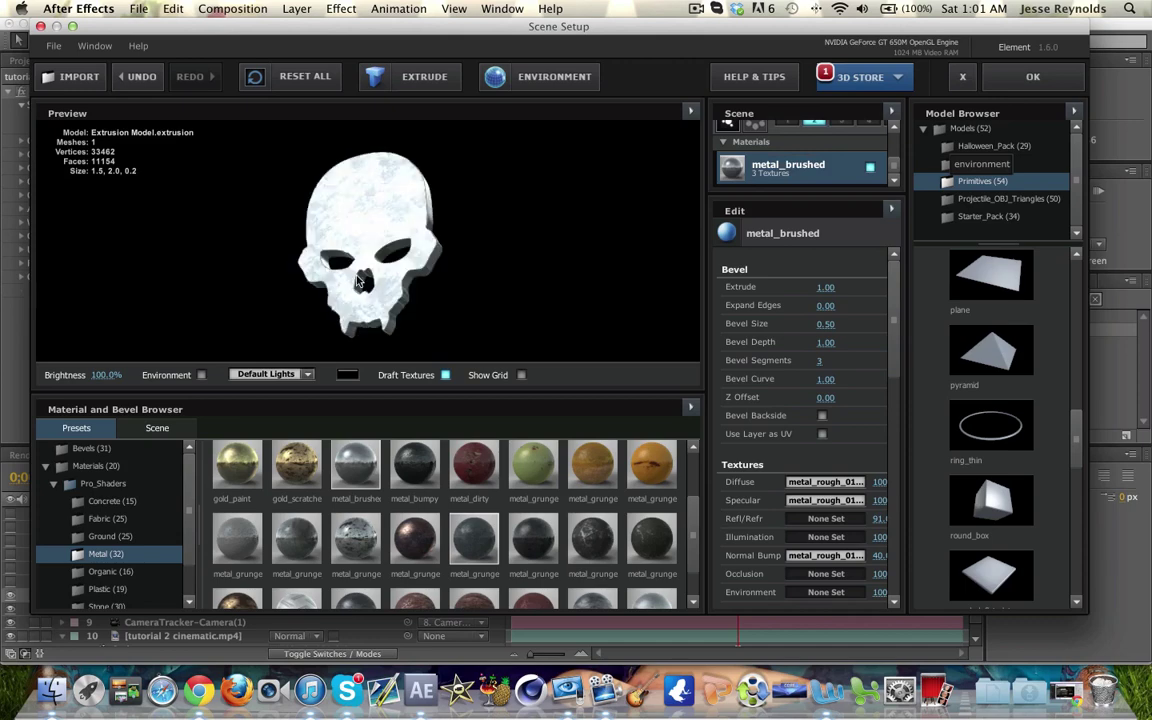
Step: Accept the skull materials, then reopen Scene Setup and move the plane into group 3
left_click(1031, 77)
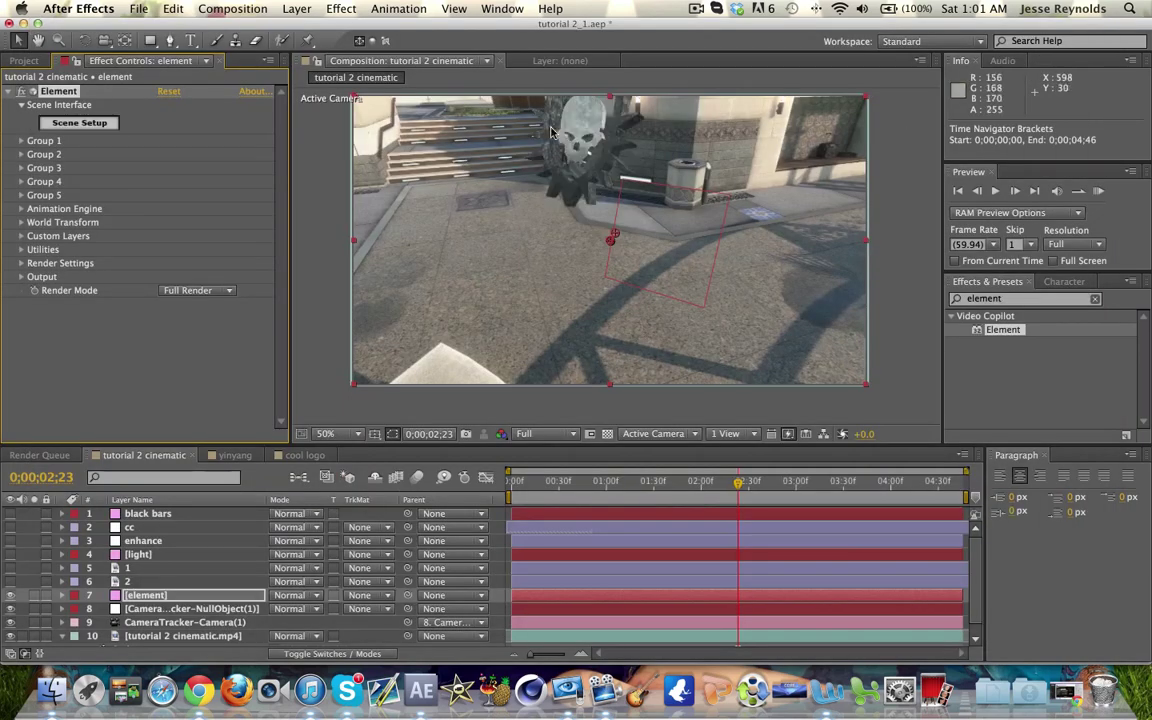
left_click_drag(513, 481, 543, 484)
left_click(72, 124)
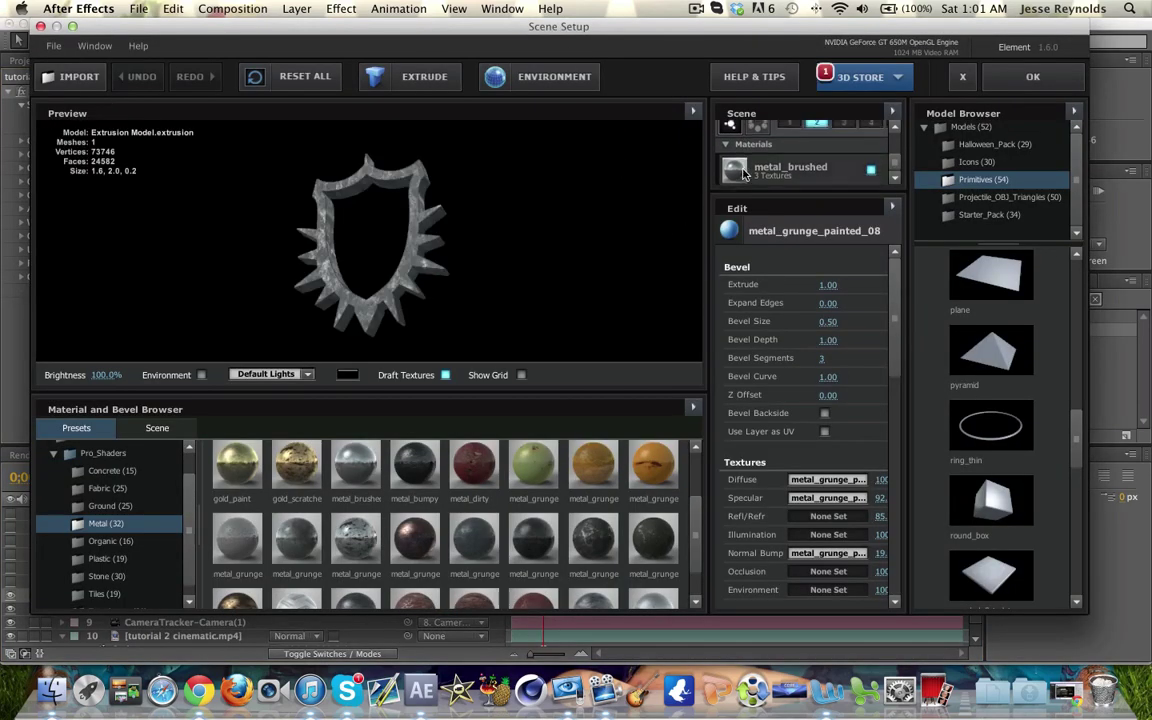
left_click(756, 142)
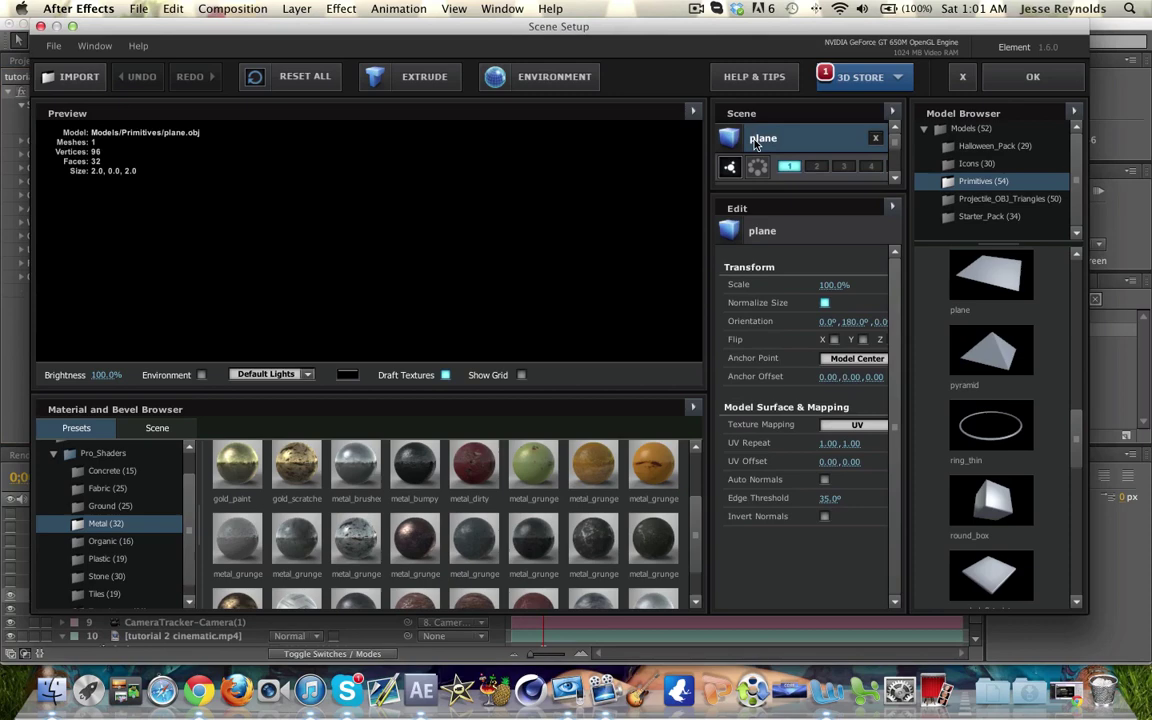
scroll(790, 160, "down", 3)
scroll(790, 165, "up", 3)
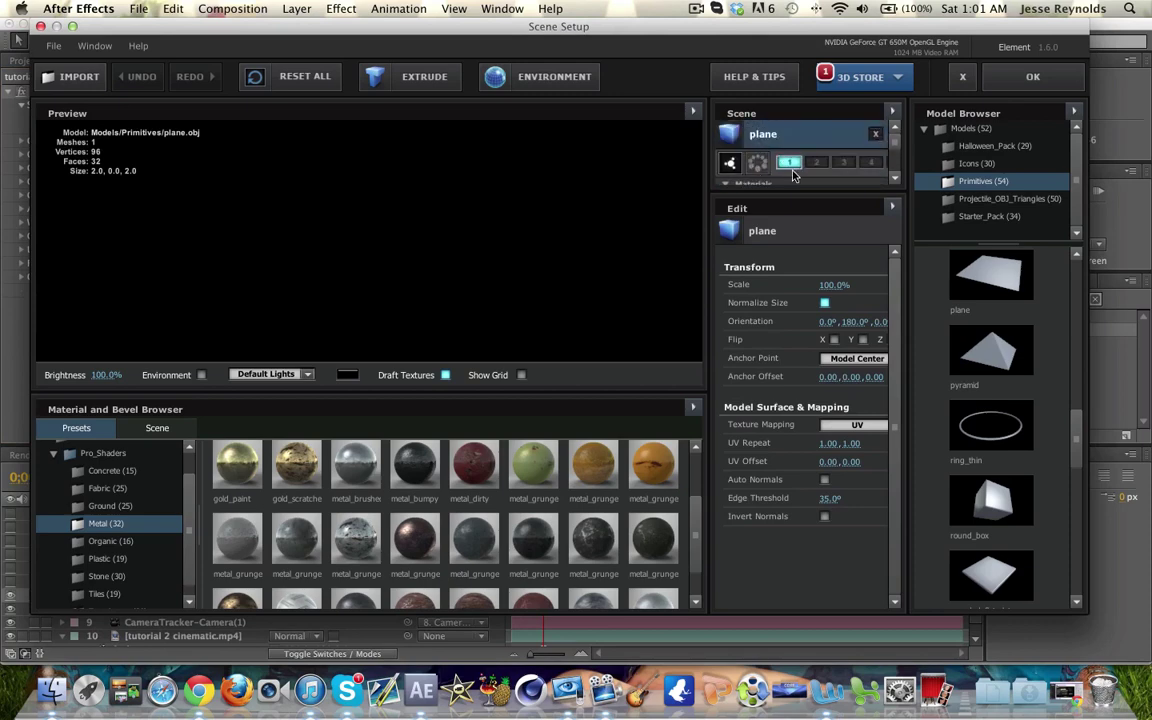
left_click(843, 162)
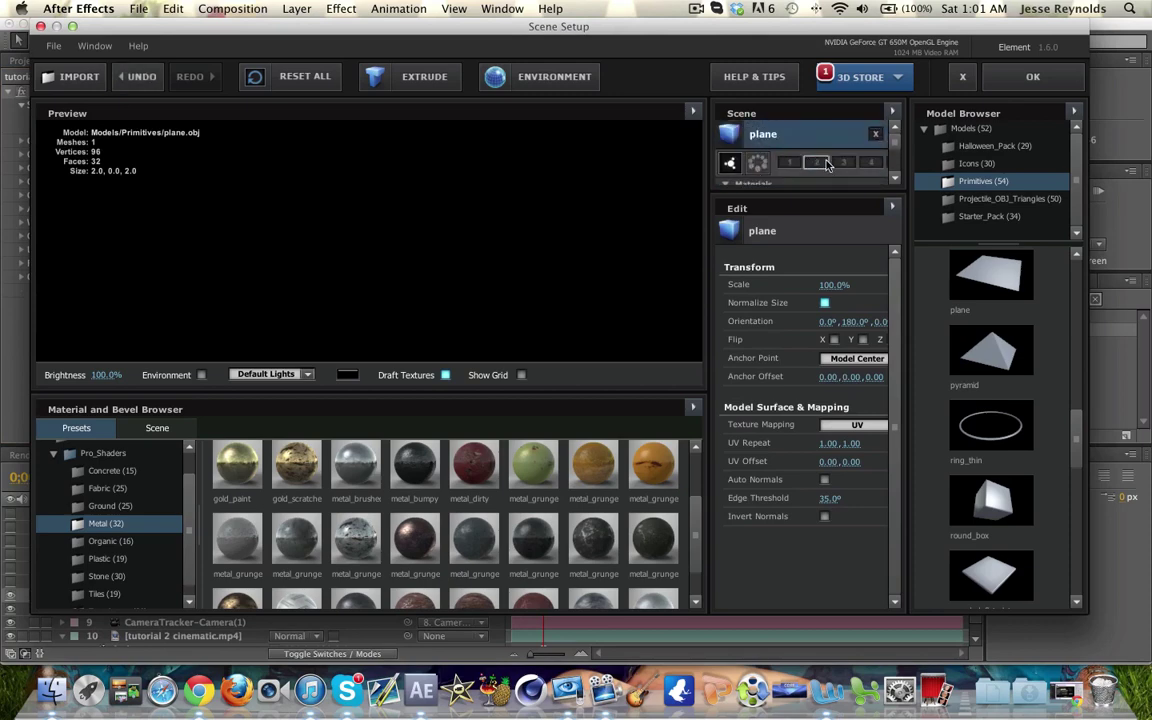
left_click(1033, 76)
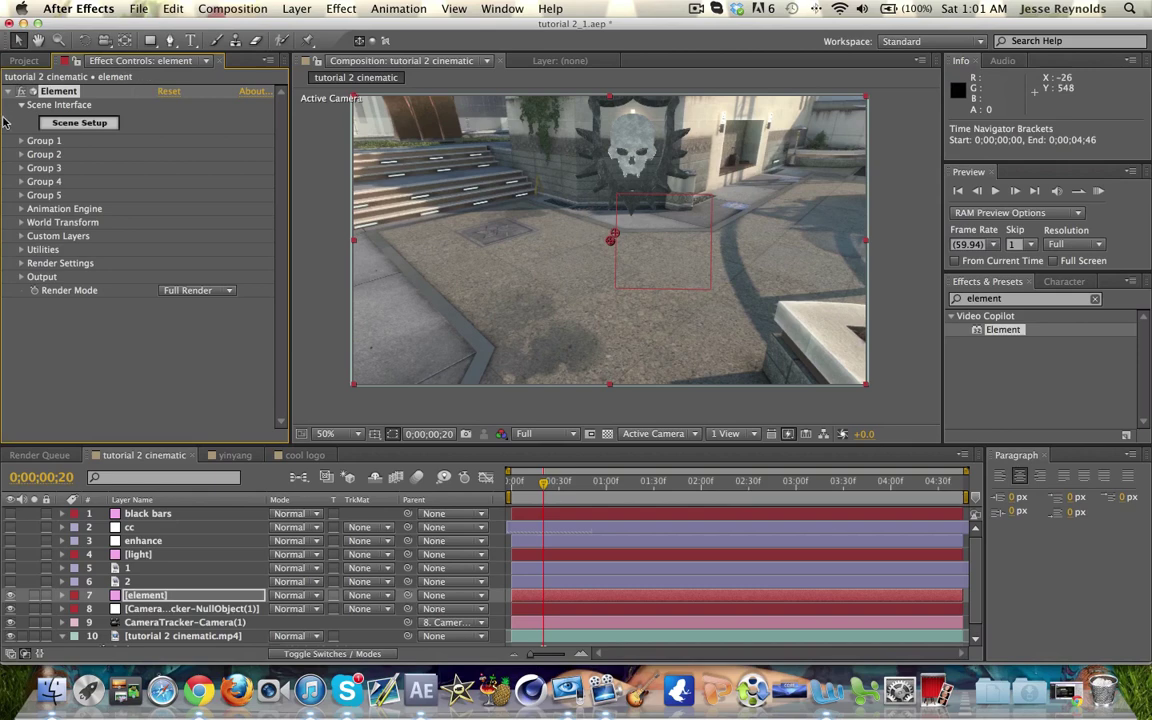
Step: Lower the Group 3 plane and tilt it to 20° X Rotation
left_click(22, 168)
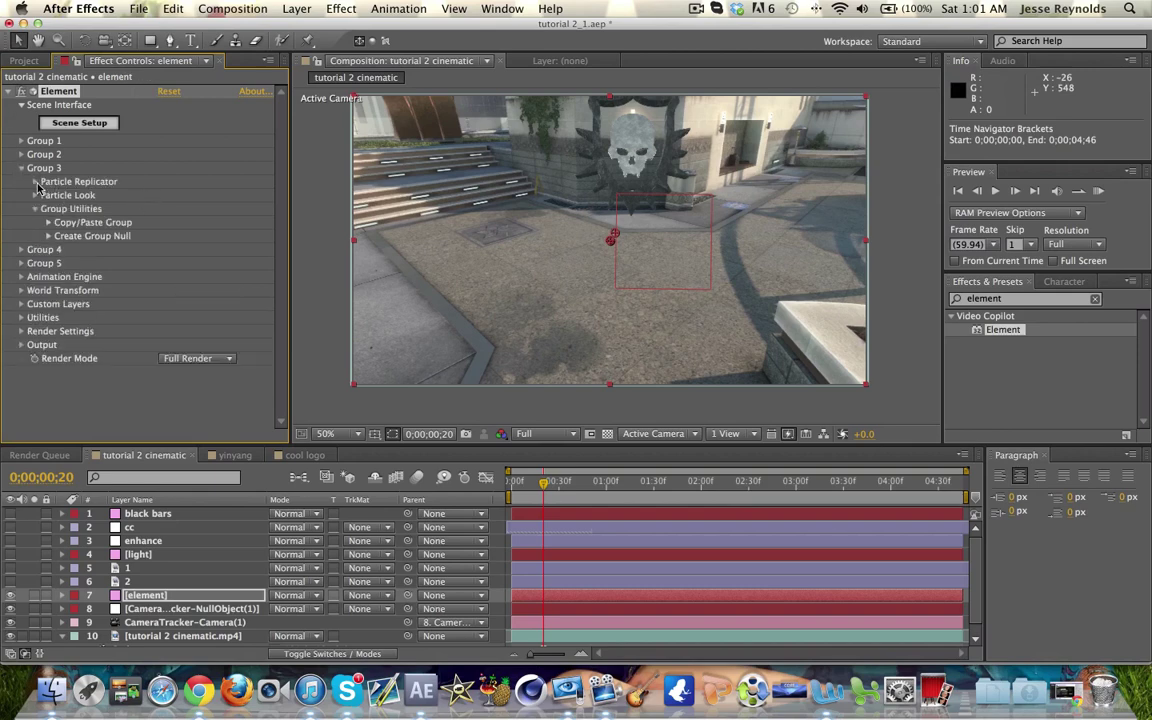
left_click(35, 182)
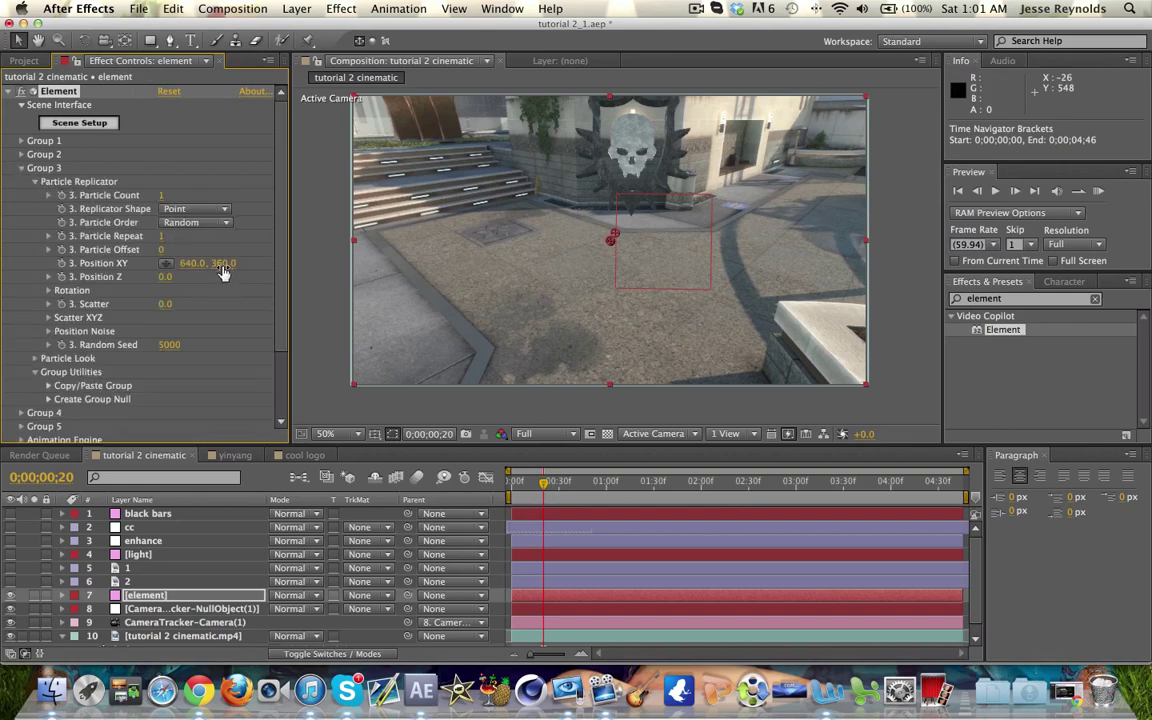
left_click_drag(224, 272, 210, 270)
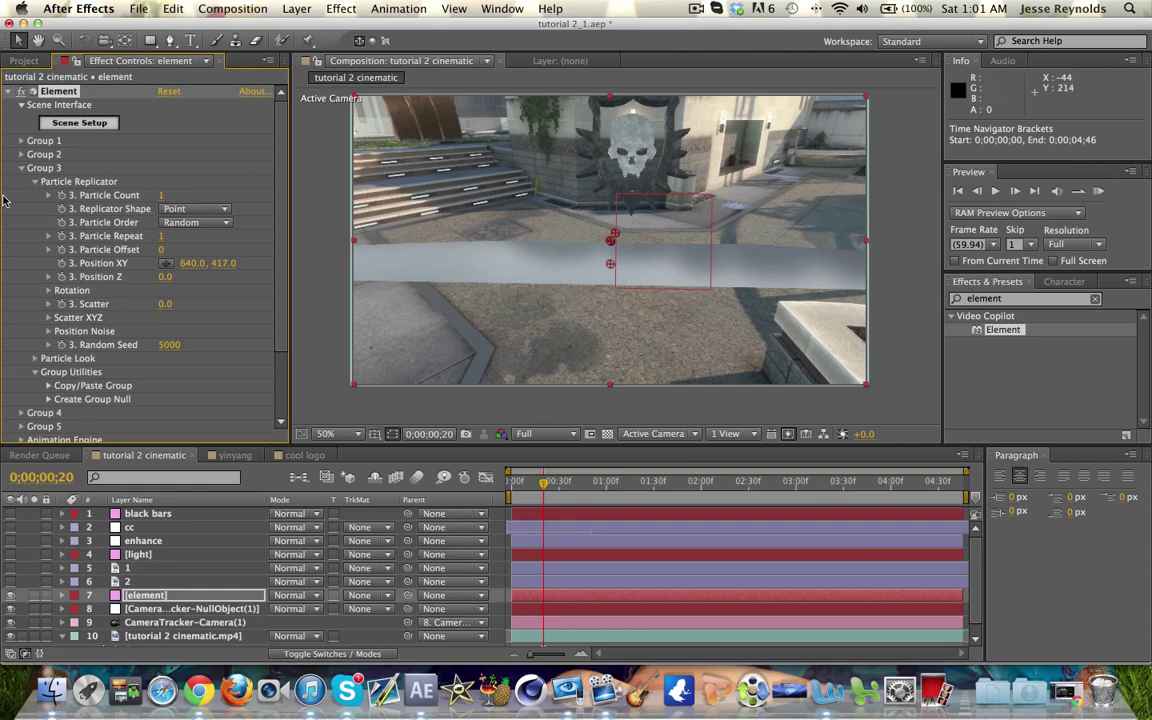
left_click(47, 290)
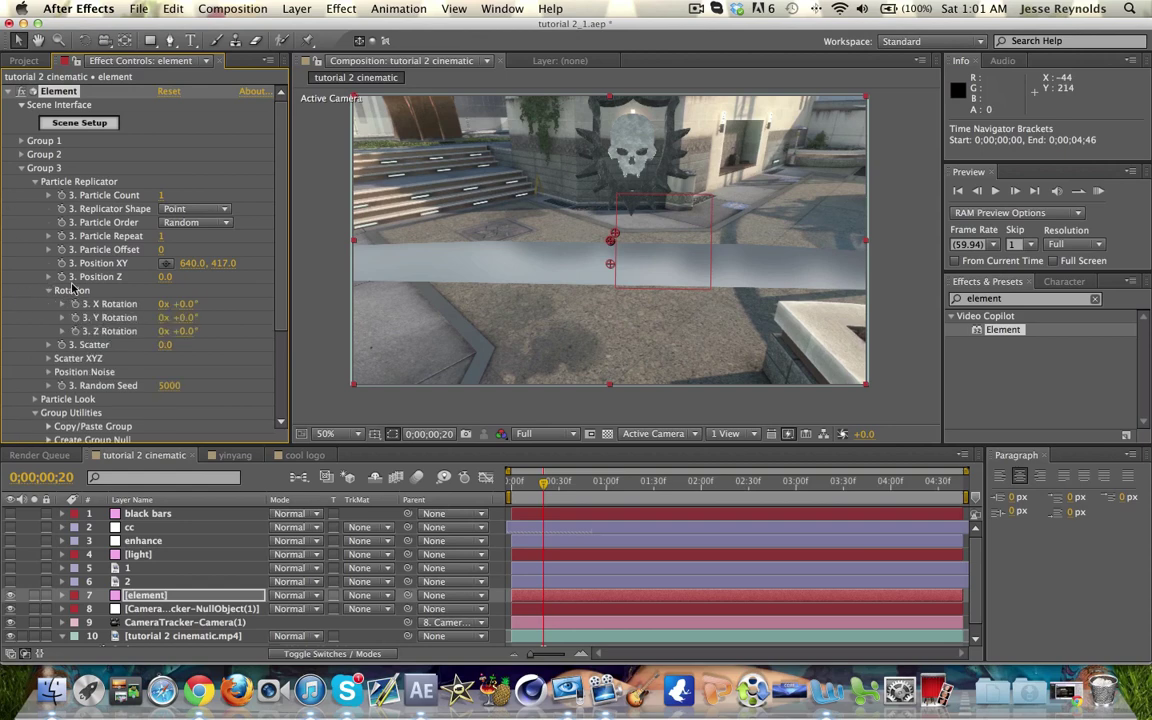
left_click(186, 304)
type("15")
key("Return")
left_click_drag(200, 310, 192, 311)
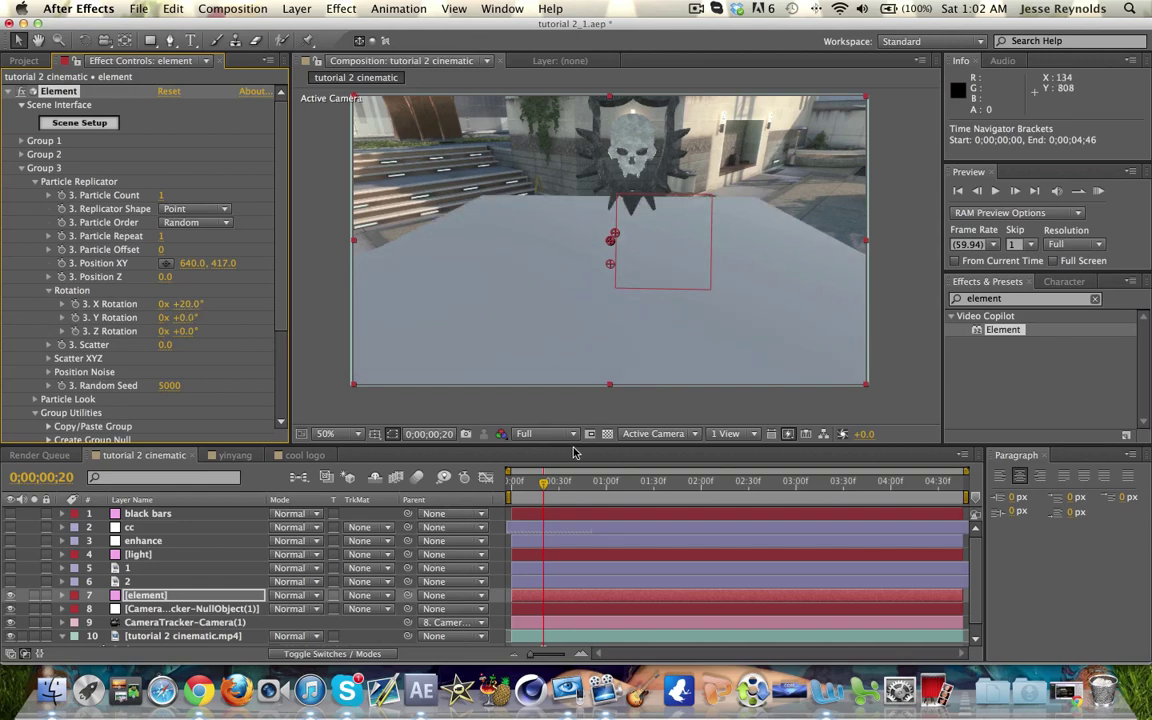
Step: Check the plane across the clip and nudge it left to Position XY 632, 417
left_click(622, 485)
left_click_drag(700, 485, 797, 485)
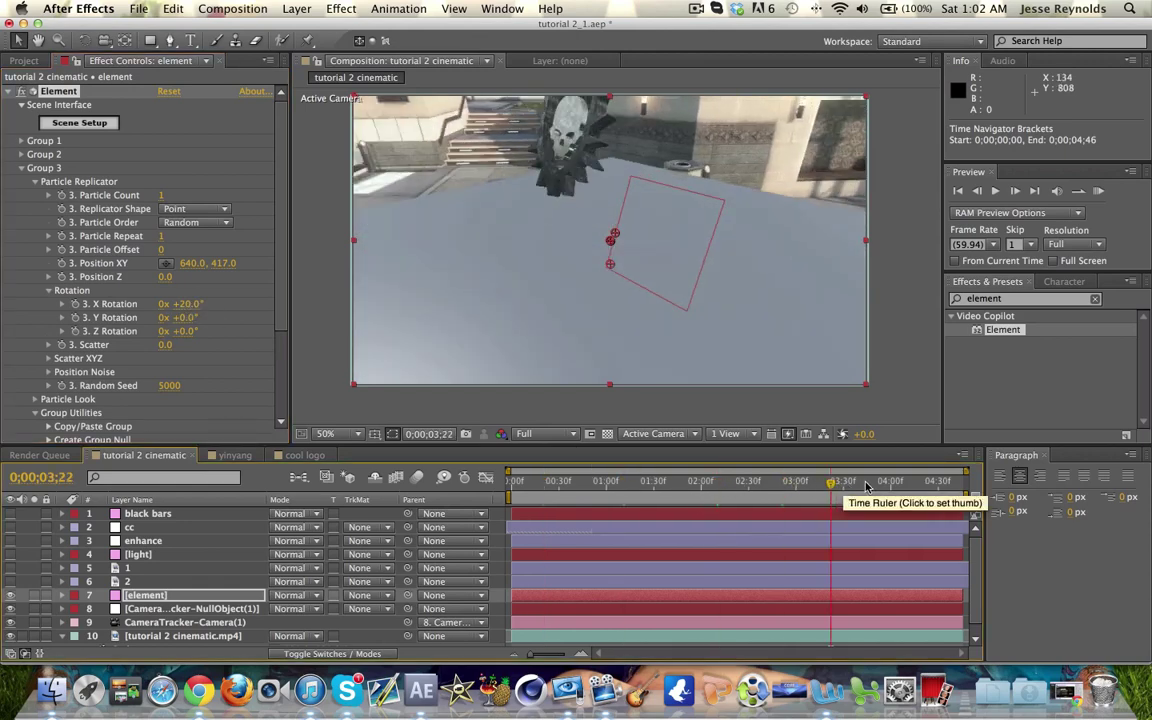
left_click(931, 485)
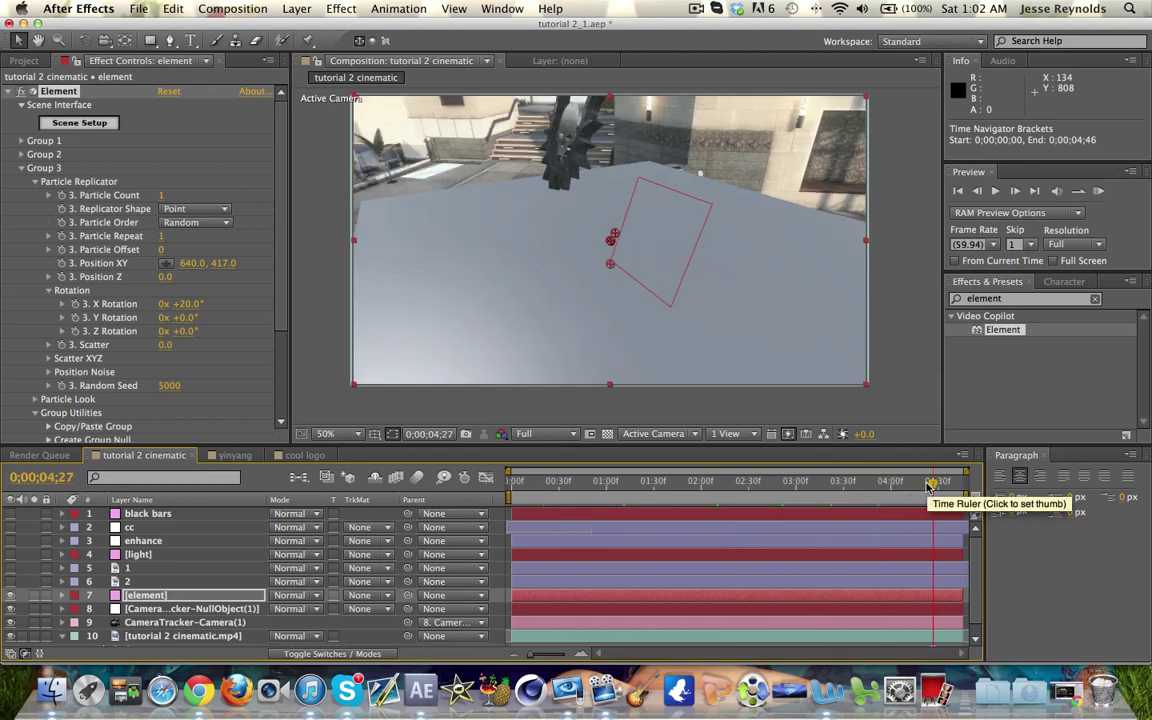
key("End")
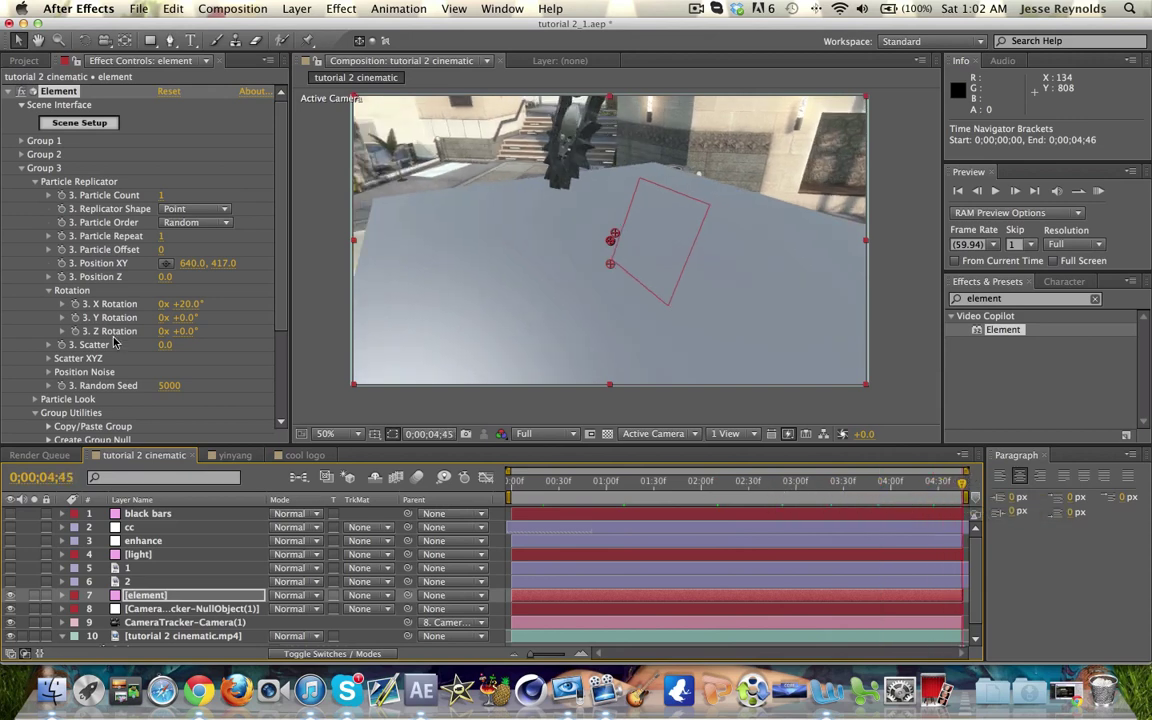
left_click_drag(182, 264, 148, 255)
left_click_drag(668, 484, 517, 437)
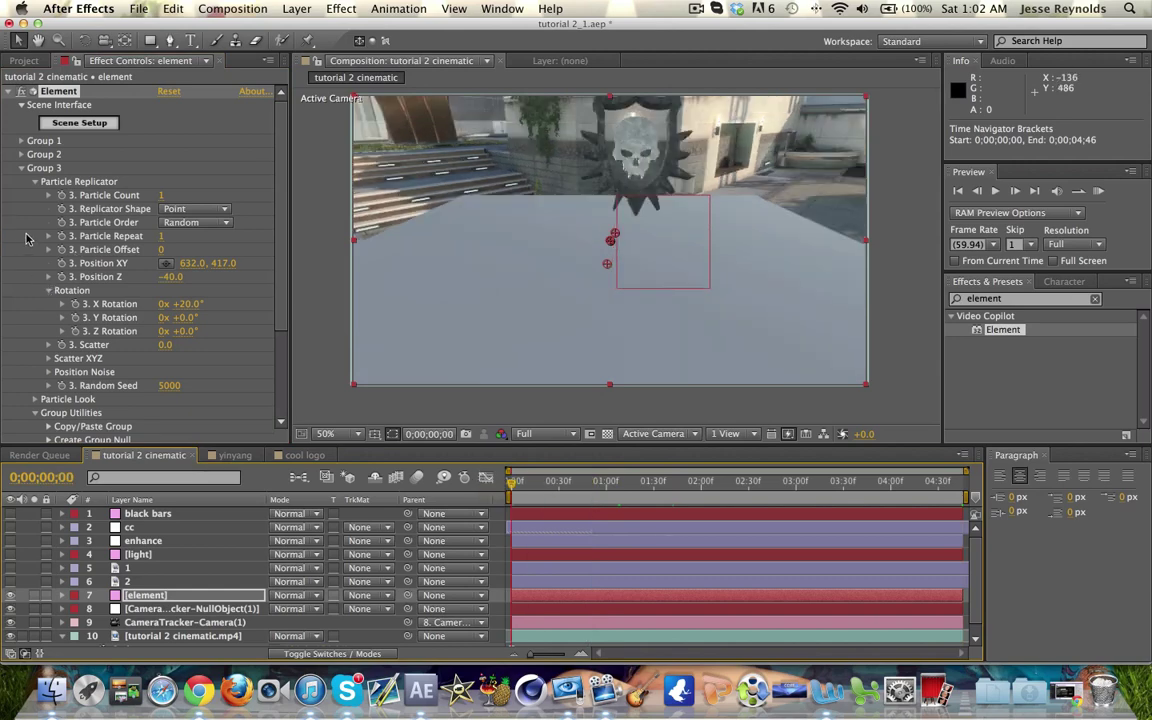
Step: Enable Ambient Occlusion (SSAO) under Element's Render Settings, at intensity 1.0 and radius 0.5
left_click(20, 168)
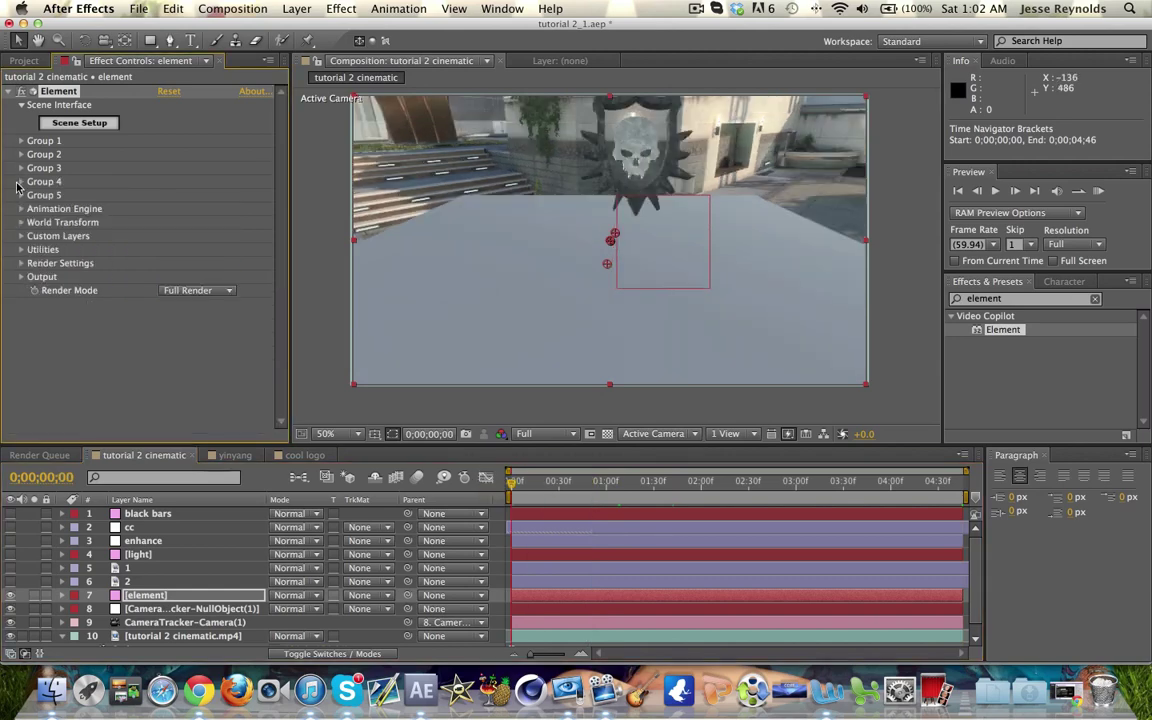
left_click(21, 264)
left_click(34, 318)
scroll(60, 290, "down", 1)
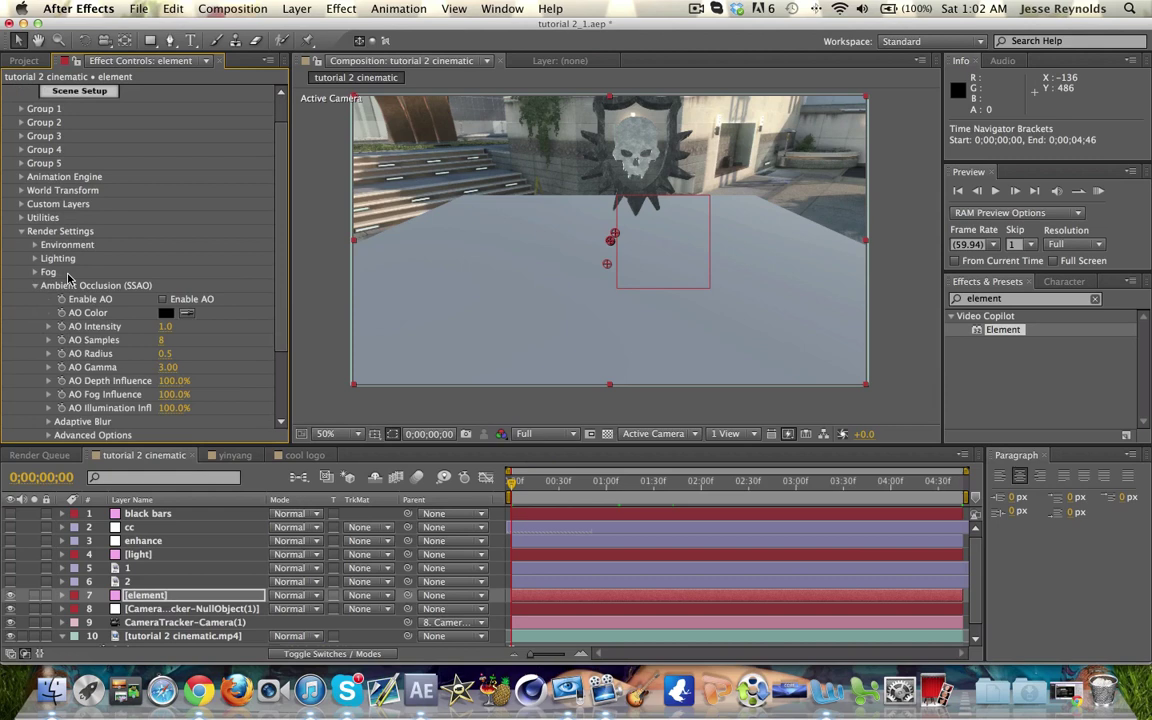
left_click(163, 300)
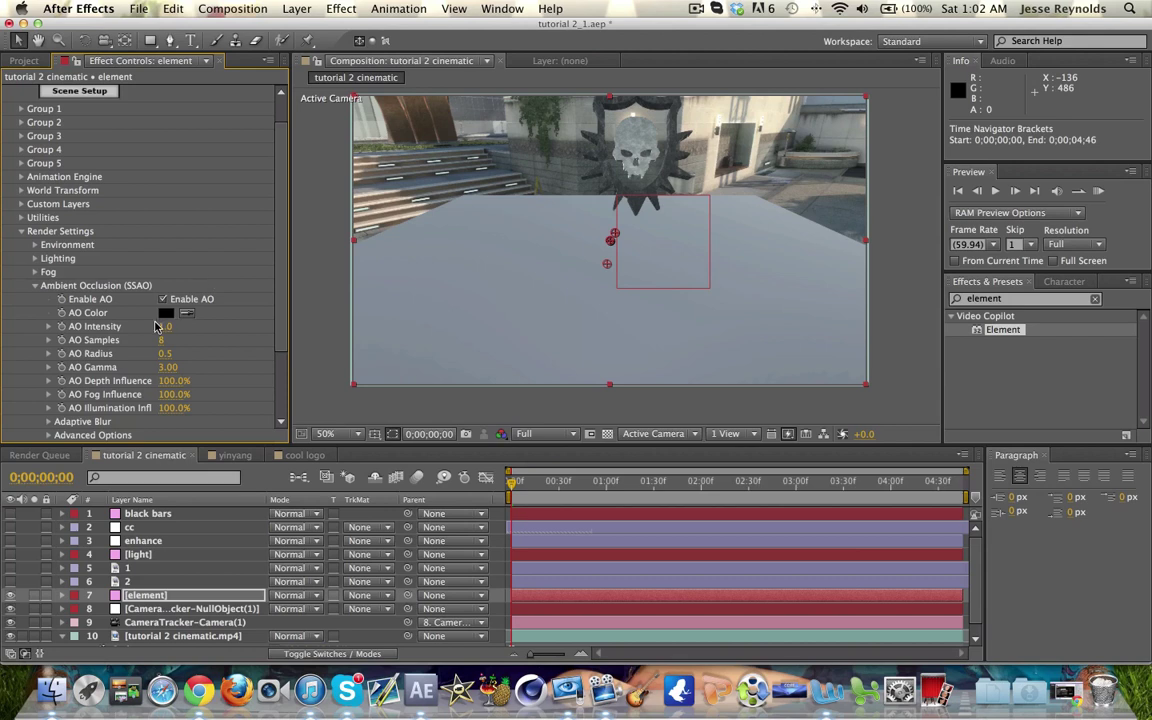
Step: Set AO intensity 9.2, radius 1.0, gamma 3.05 and illumination influence 0%, then review the clip
left_click_drag(155, 326, 164, 326)
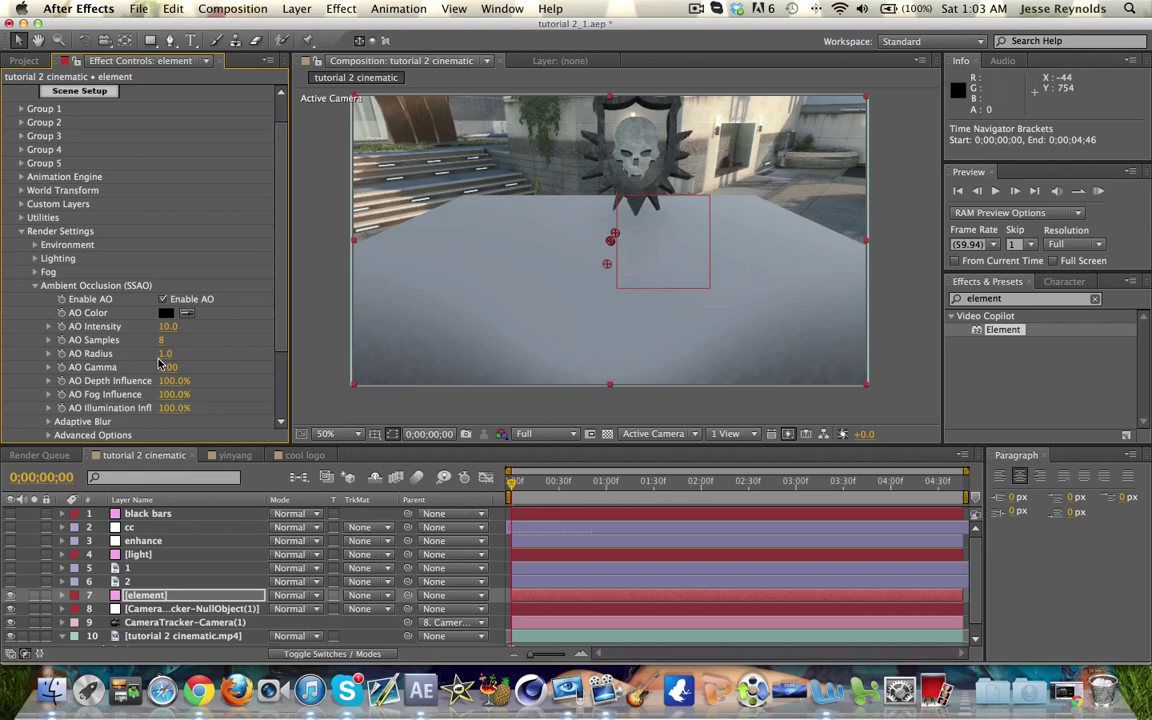
mouse_move(181, 367)
left_mouse_down()
mouse_move(134, 373)
mouse_move(170, 370)
left_mouse_up()
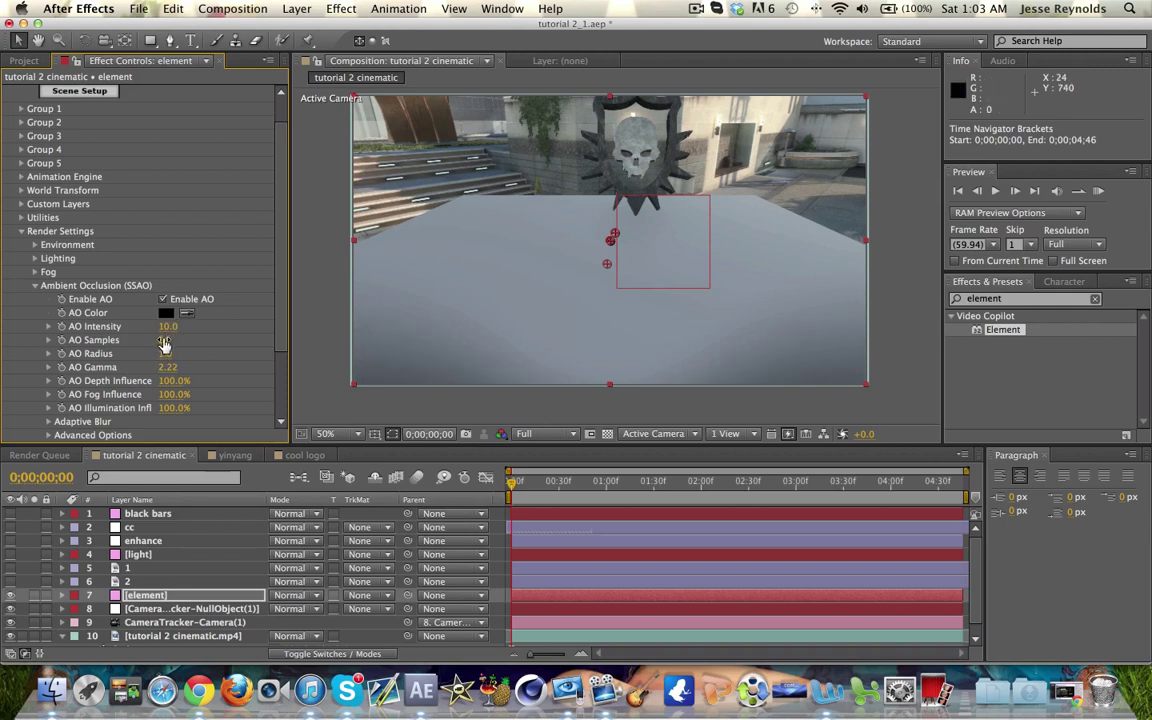
key("super+z")
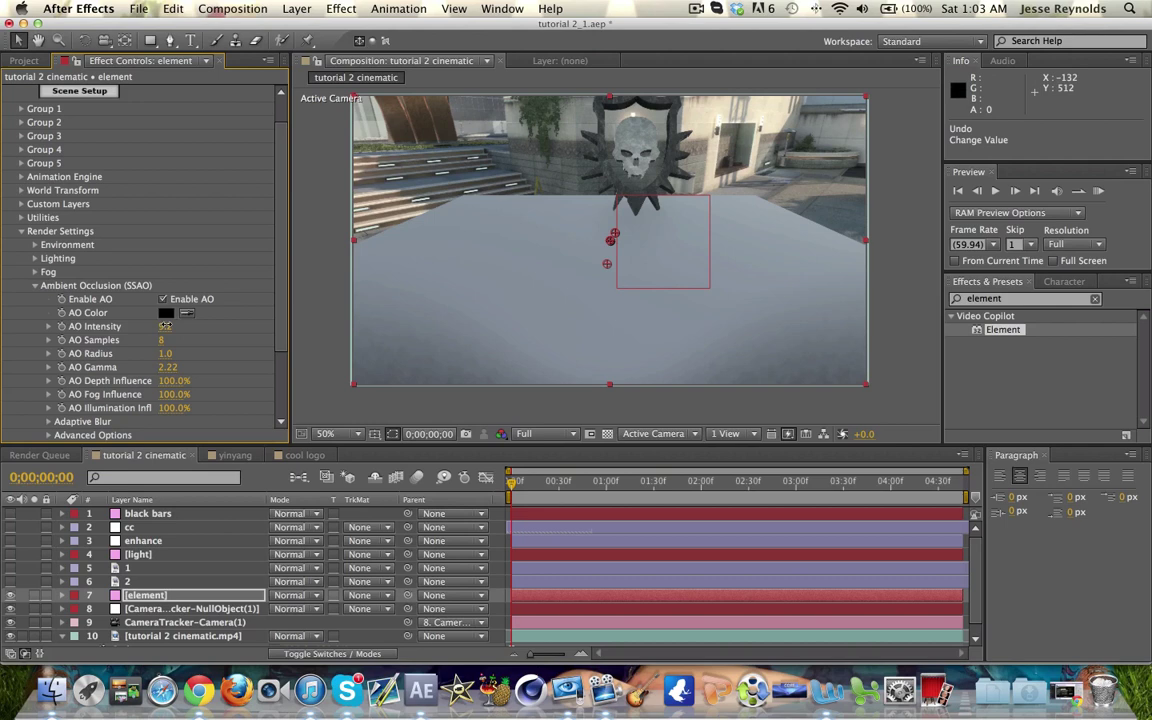
left_click_drag(165, 326, 183, 352)
left_click_drag(173, 355, 166, 364)
left_click_drag(166, 364, 40, 421)
left_click_drag(505, 490, 707, 483)
left_click(793, 482)
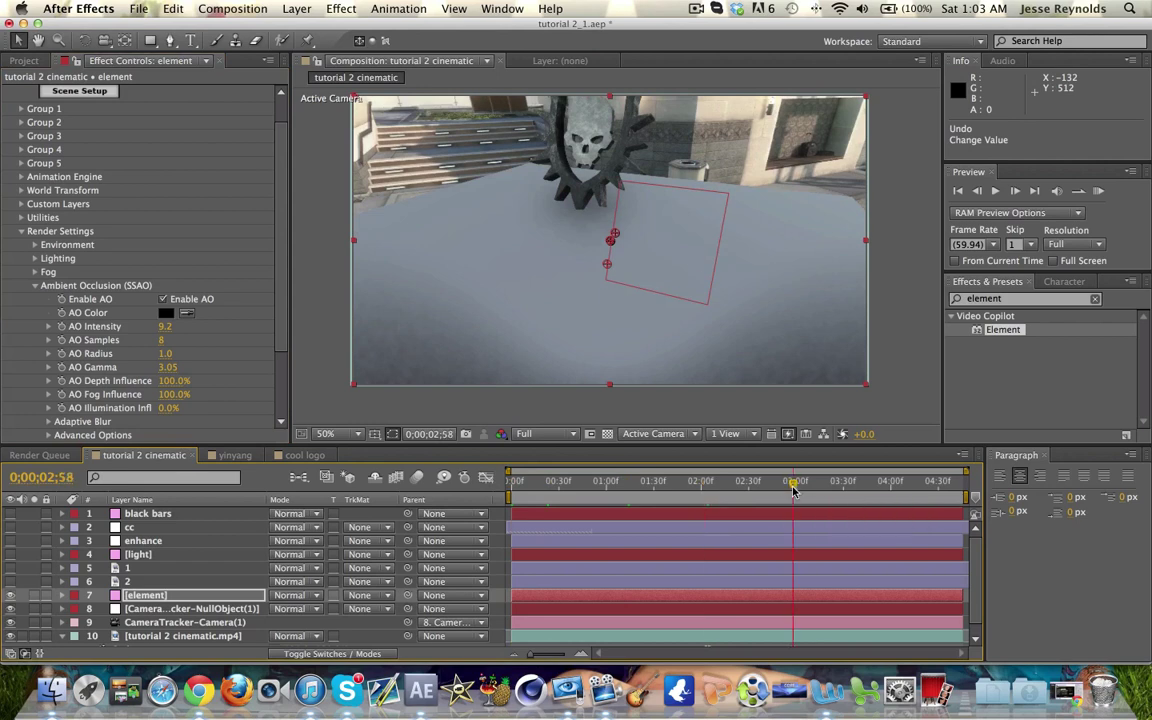
left_click(882, 482)
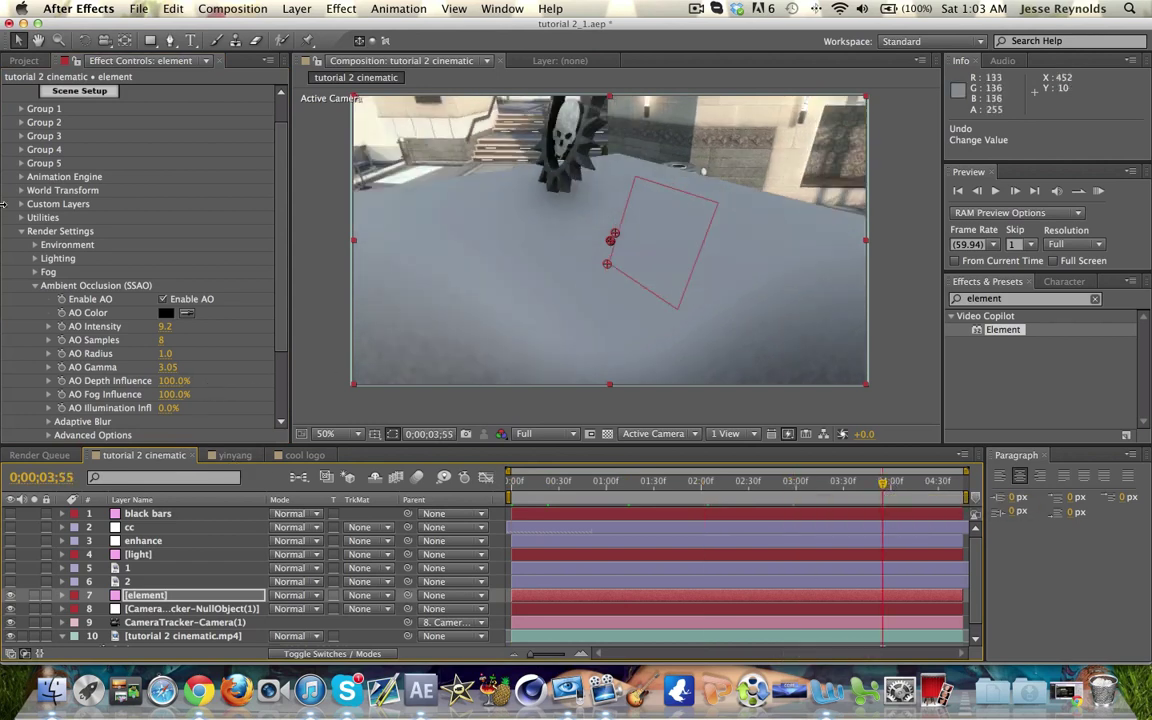
Step: Turn on Matte Shadow in the plane material's Advanced settings and close Scene Setup
scroll(18, 289, "up", 2)
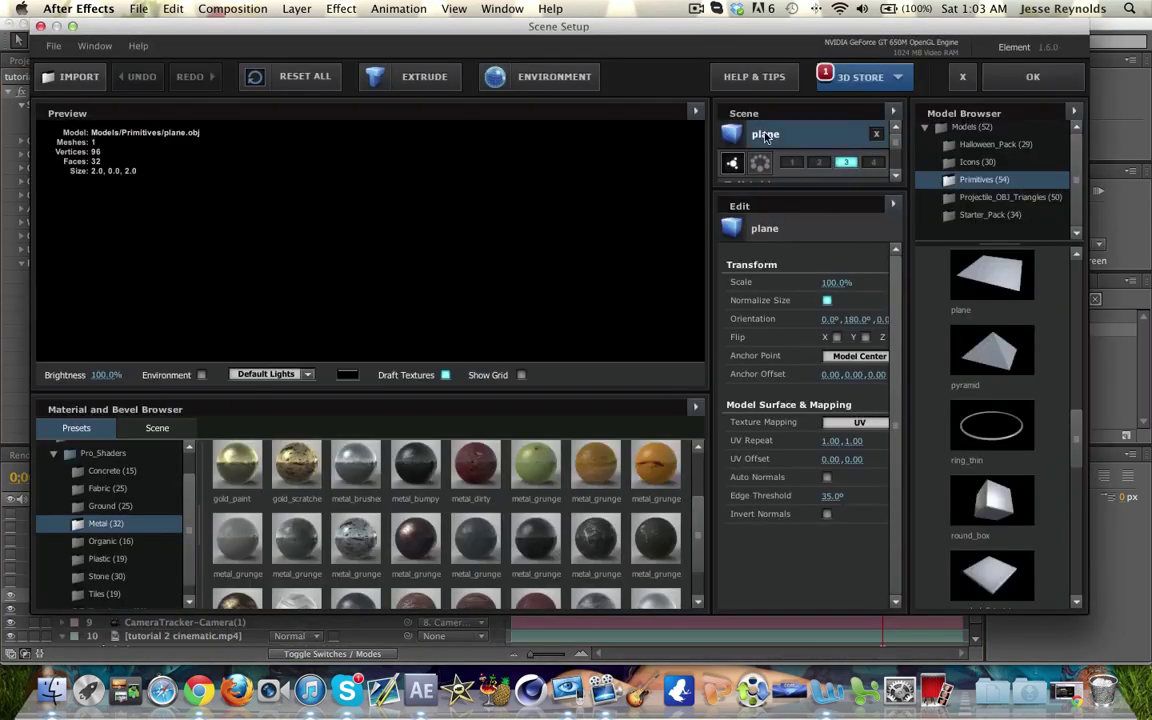
scroll(766, 140, "down", 2)
left_click(780, 178)
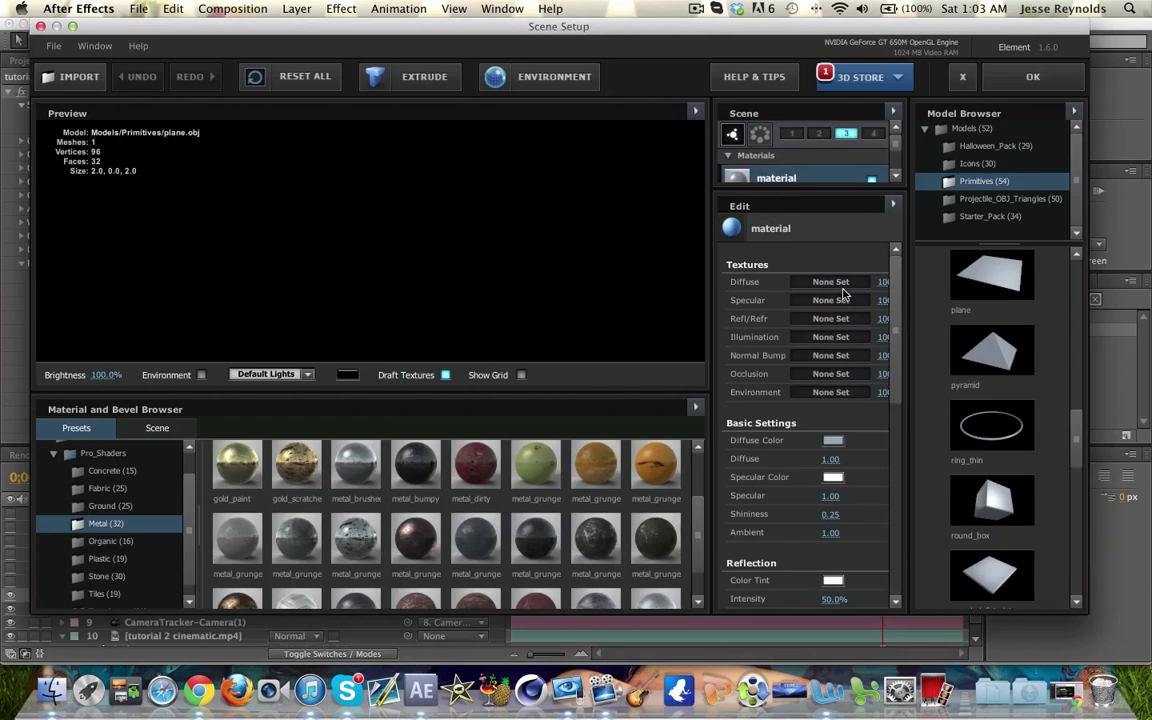
scroll(768, 507, "down", 6)
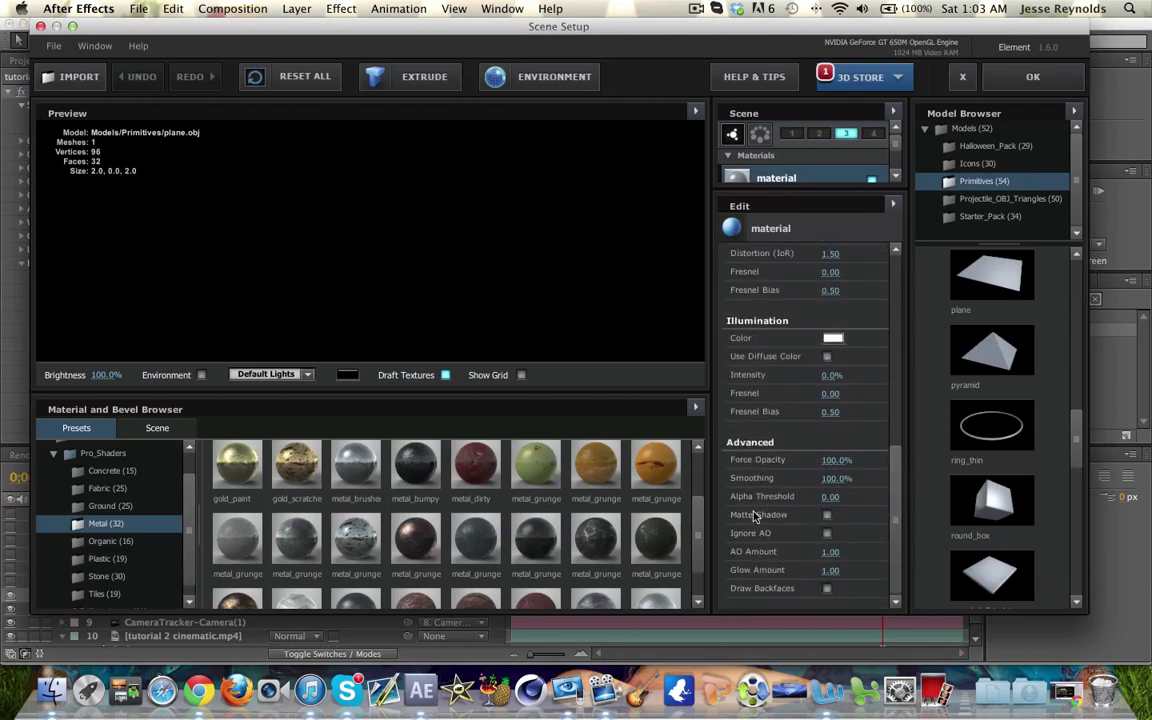
left_click(826, 514)
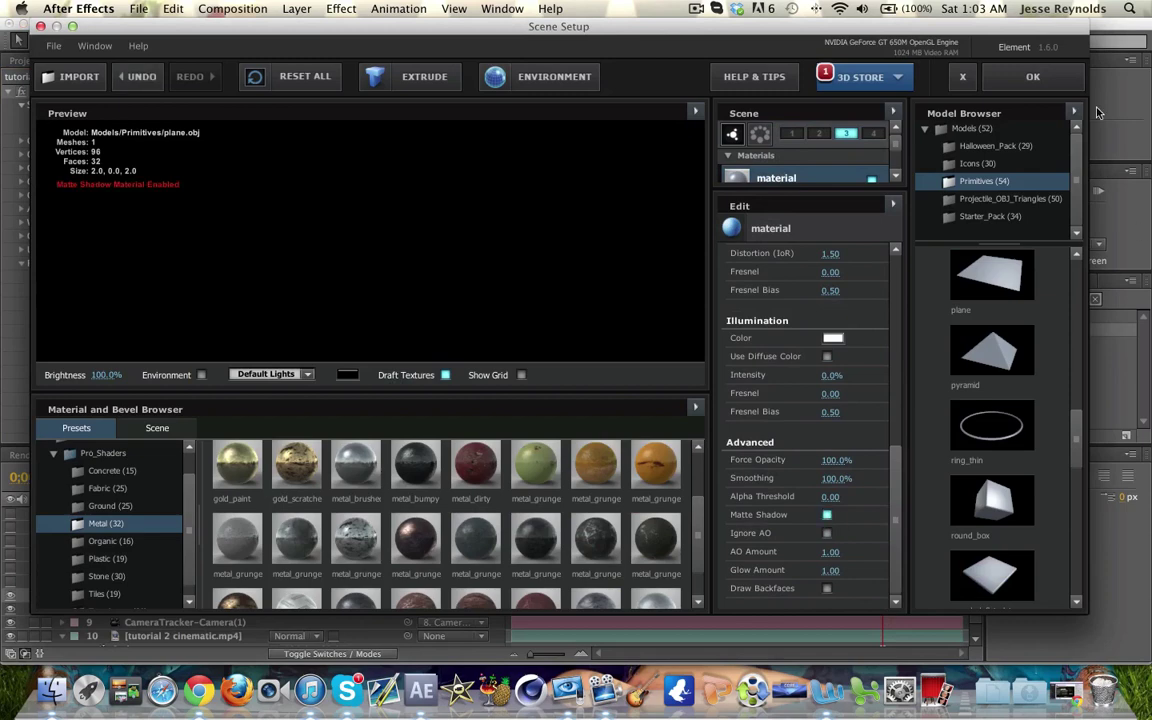
left_click(1035, 78)
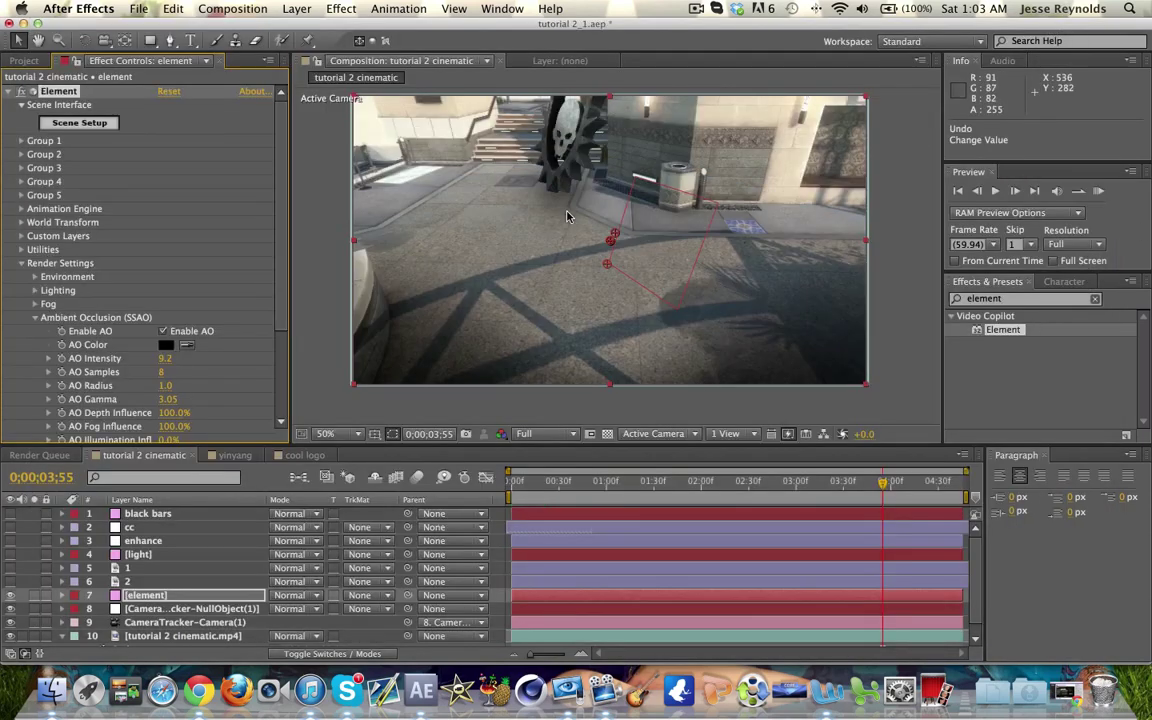
Step: Check the shadows, settle on frame 0;00;01;29 and bring up the Layer > New menu
left_click(715, 481)
left_click(675, 486)
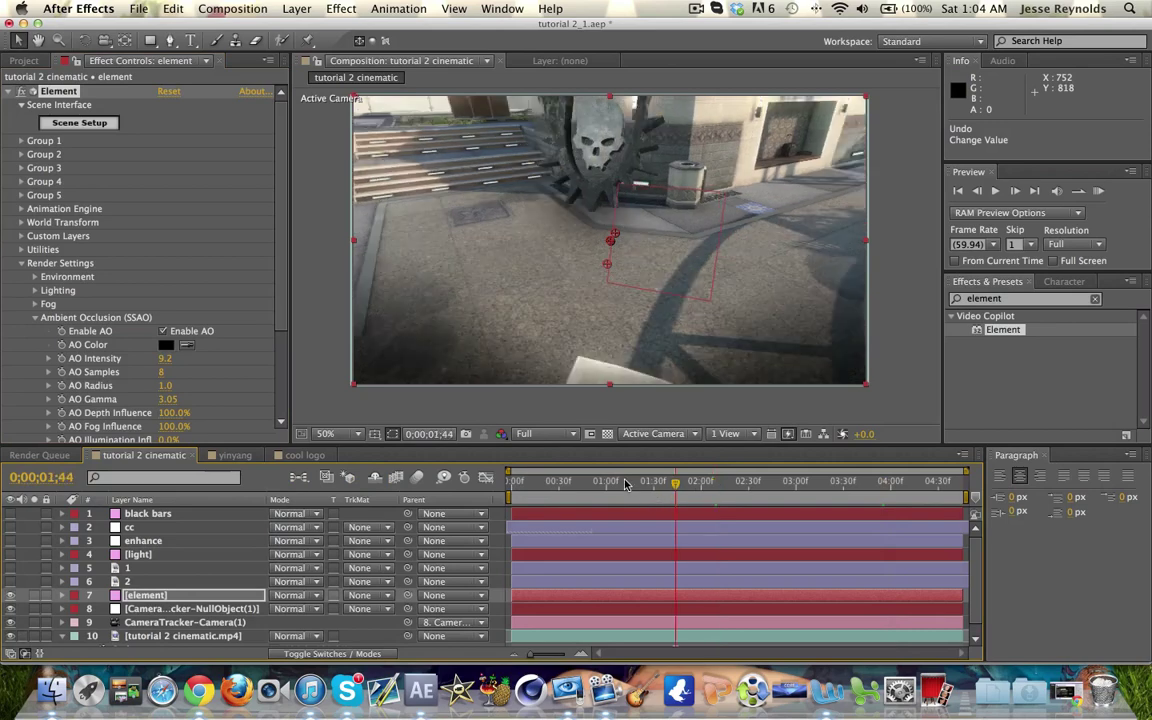
left_click(519, 486)
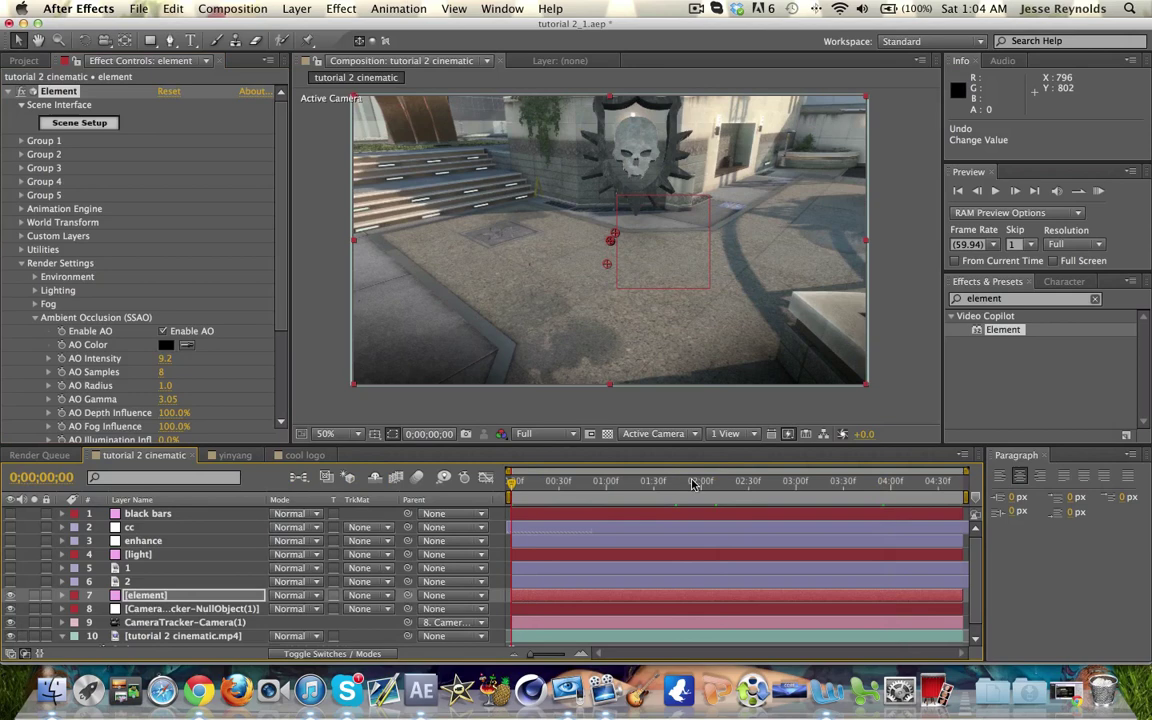
left_click(652, 491)
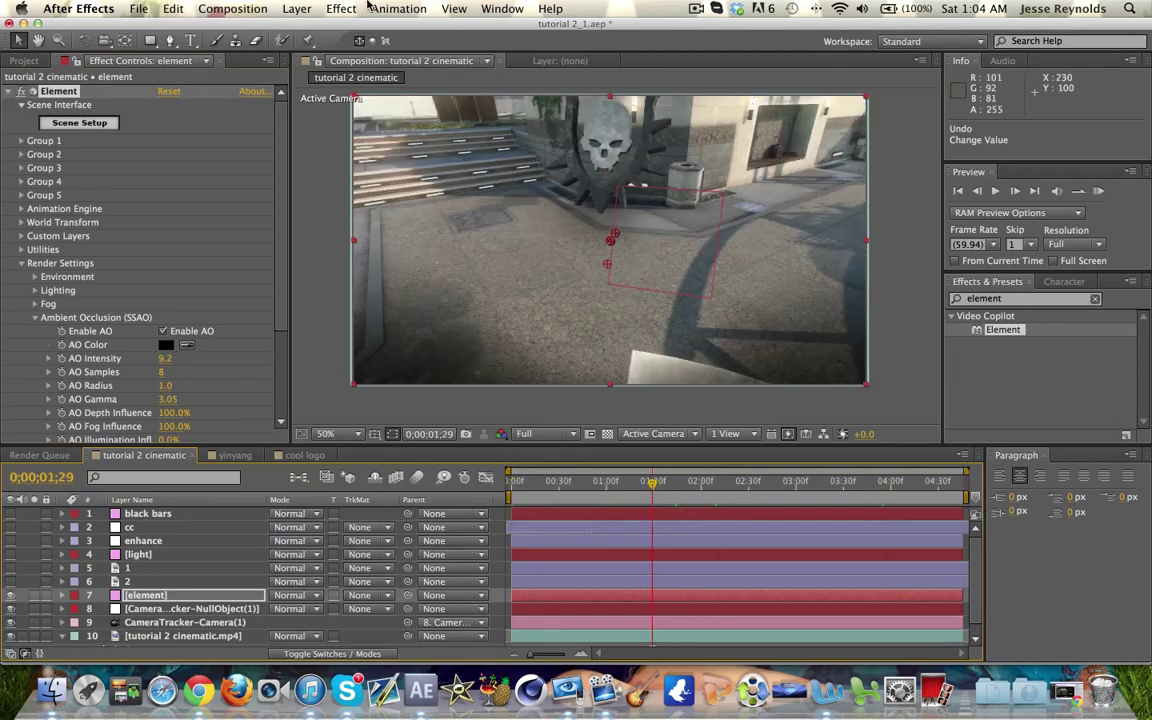
left_click(308, 8)
mouse_move(330, 28)
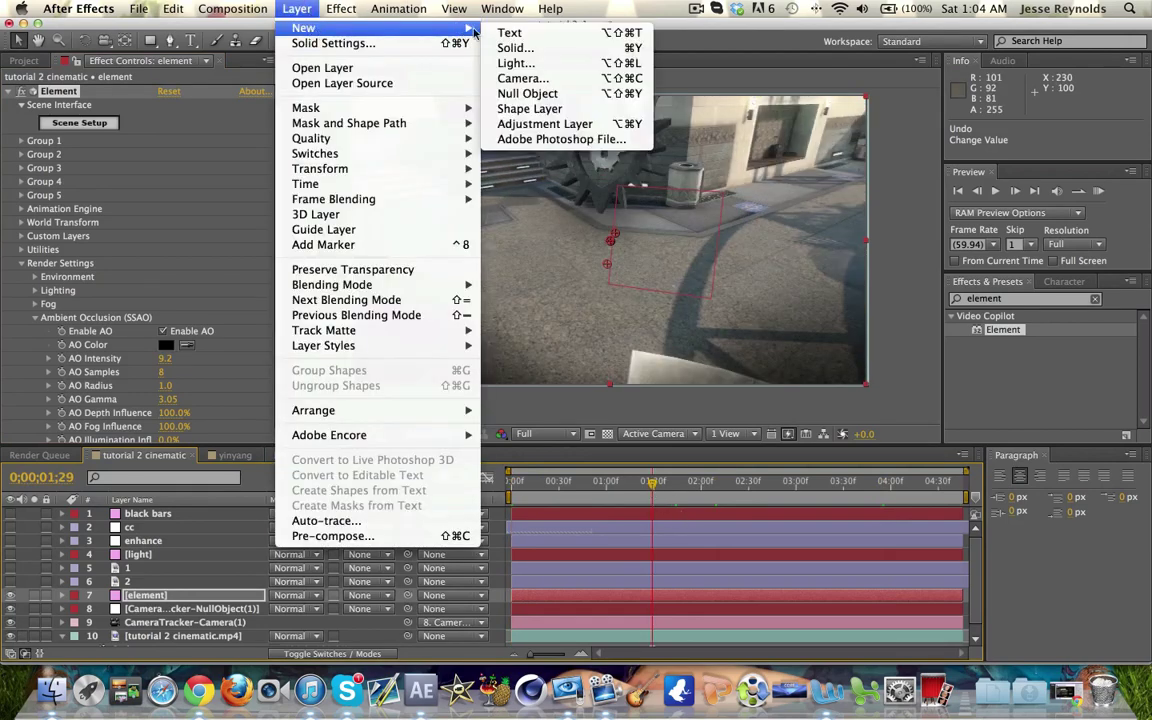
Step: Add the Light 1 layer and show the black bars, cc, enhance and [light] layers
left_click(516, 63)
key("Return")
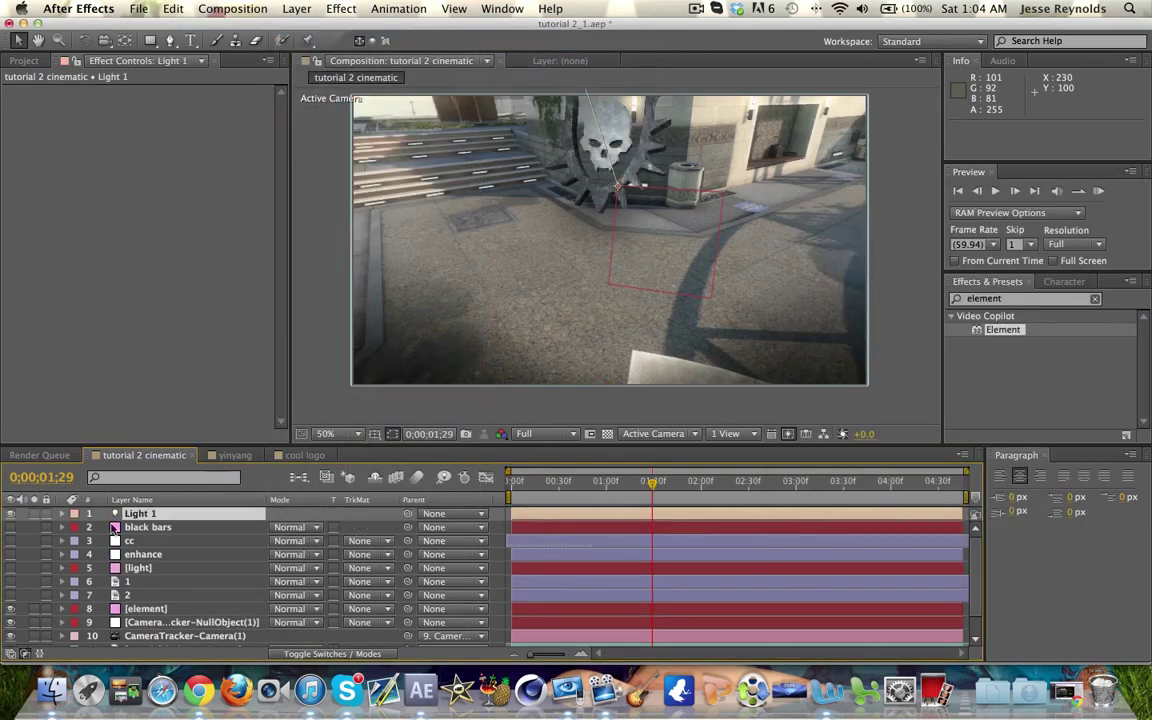
left_click(10, 527)
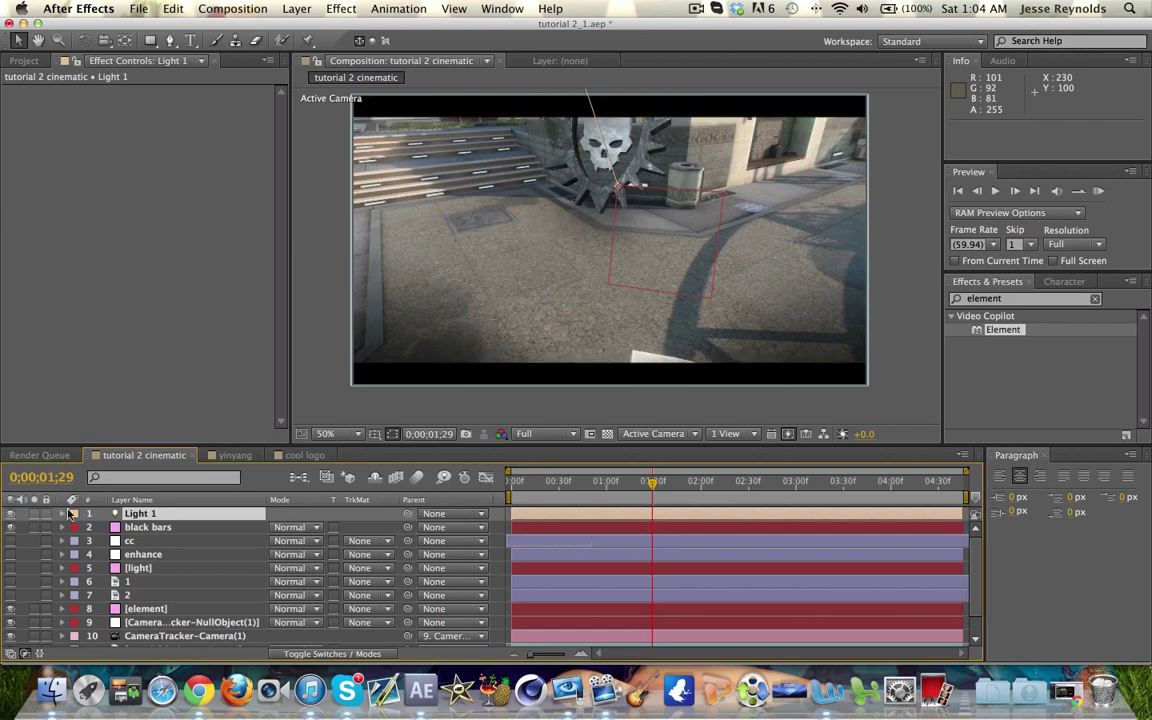
left_click(10, 540)
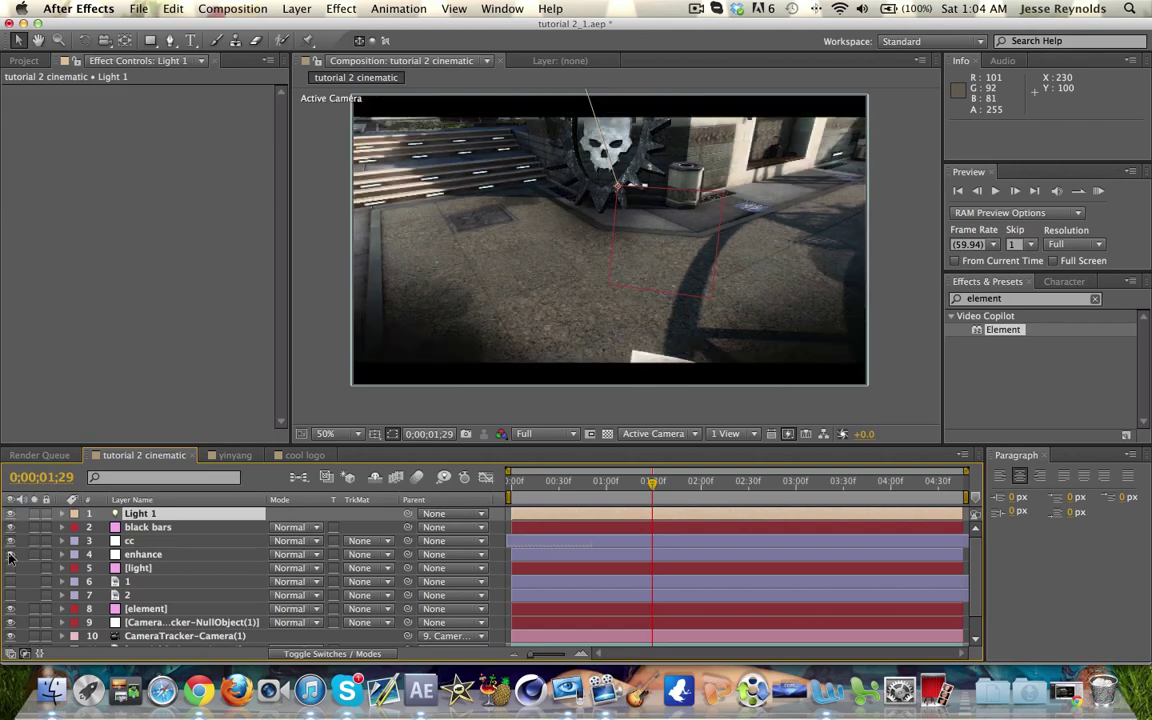
left_click(10, 554)
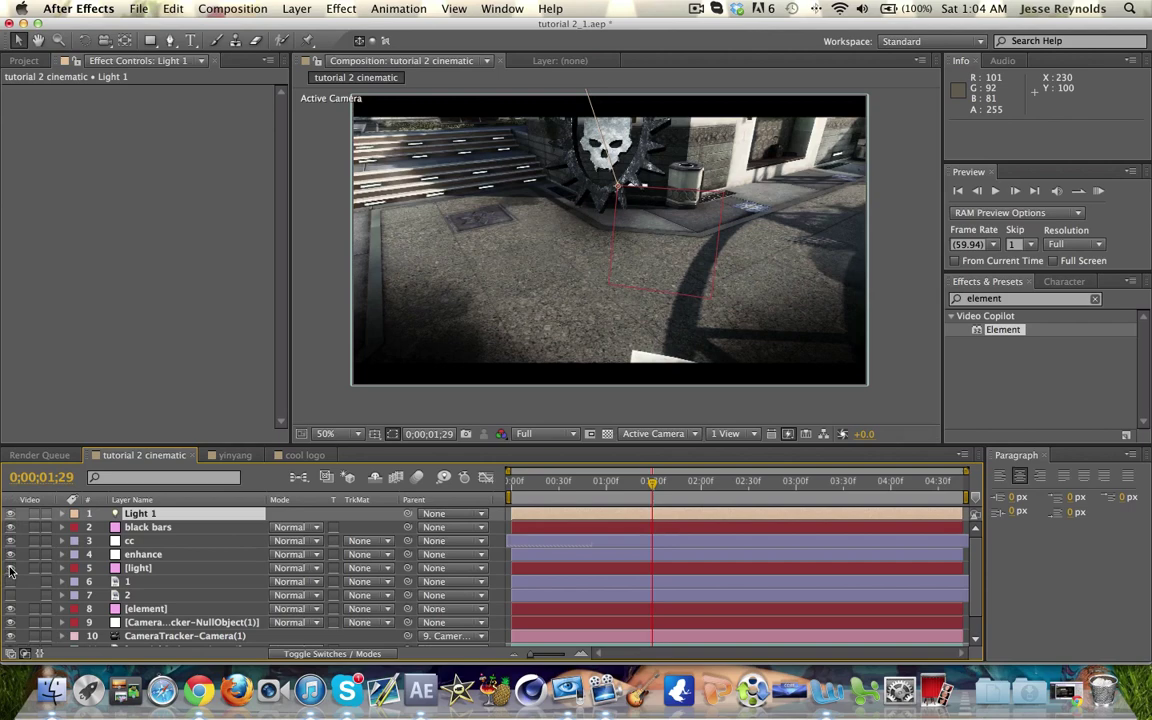
left_click(10, 567)
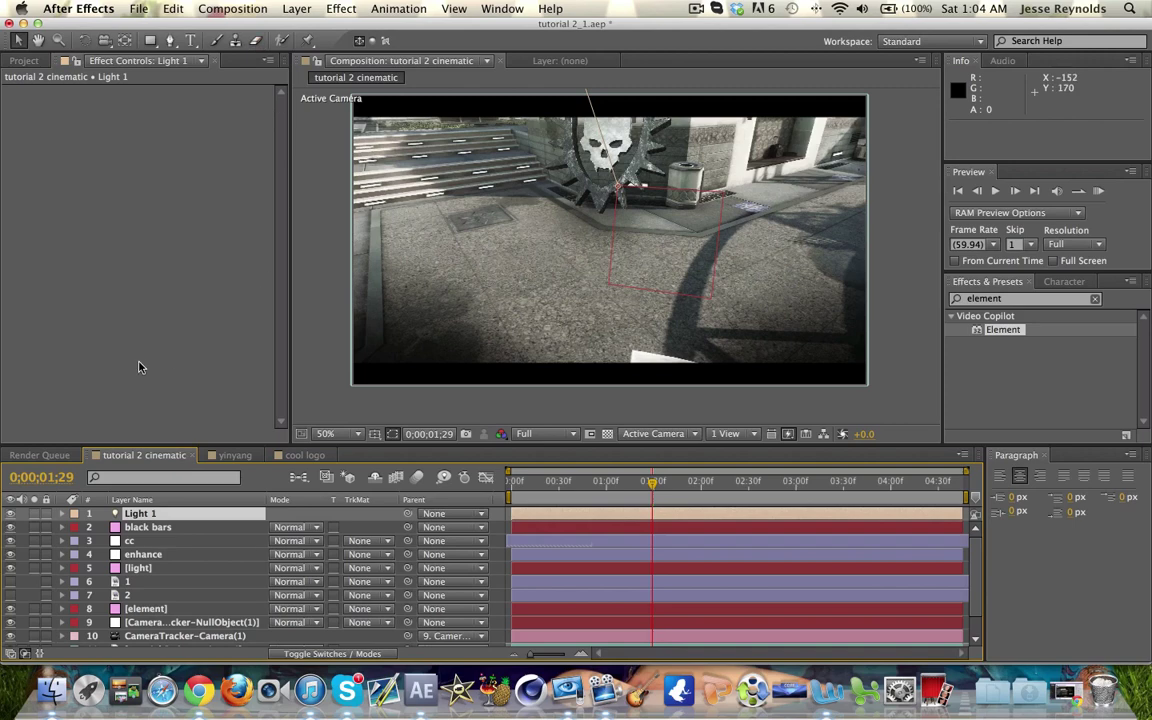
Step: Check tracking at 0;00;01;15 and 0;00;03;06, then select [element] and collapse its AO settings
scroll(150, 570, "down", 1)
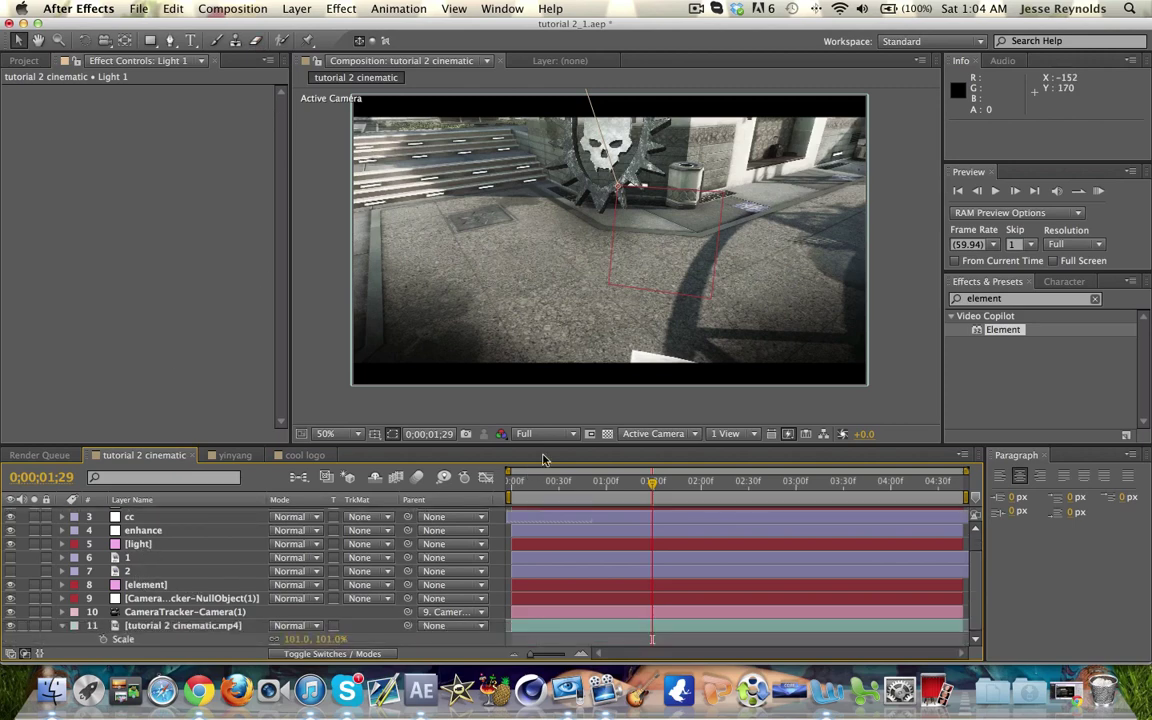
left_click(629, 482)
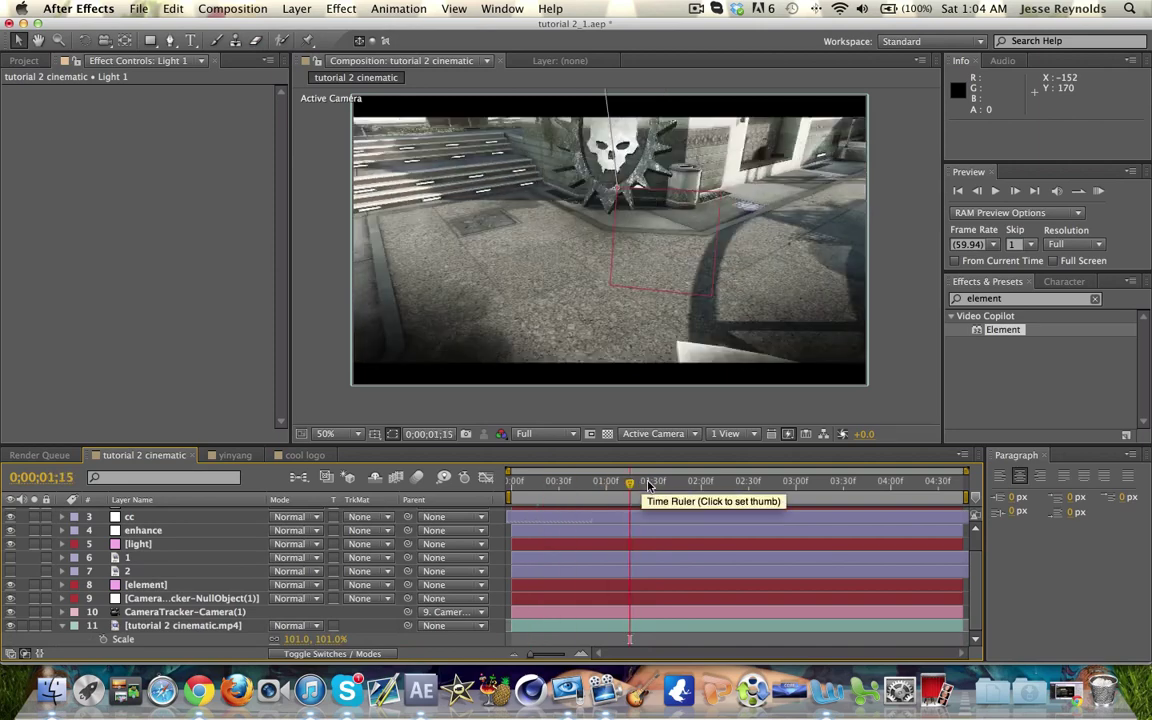
left_click(746, 482)
left_click(804, 482)
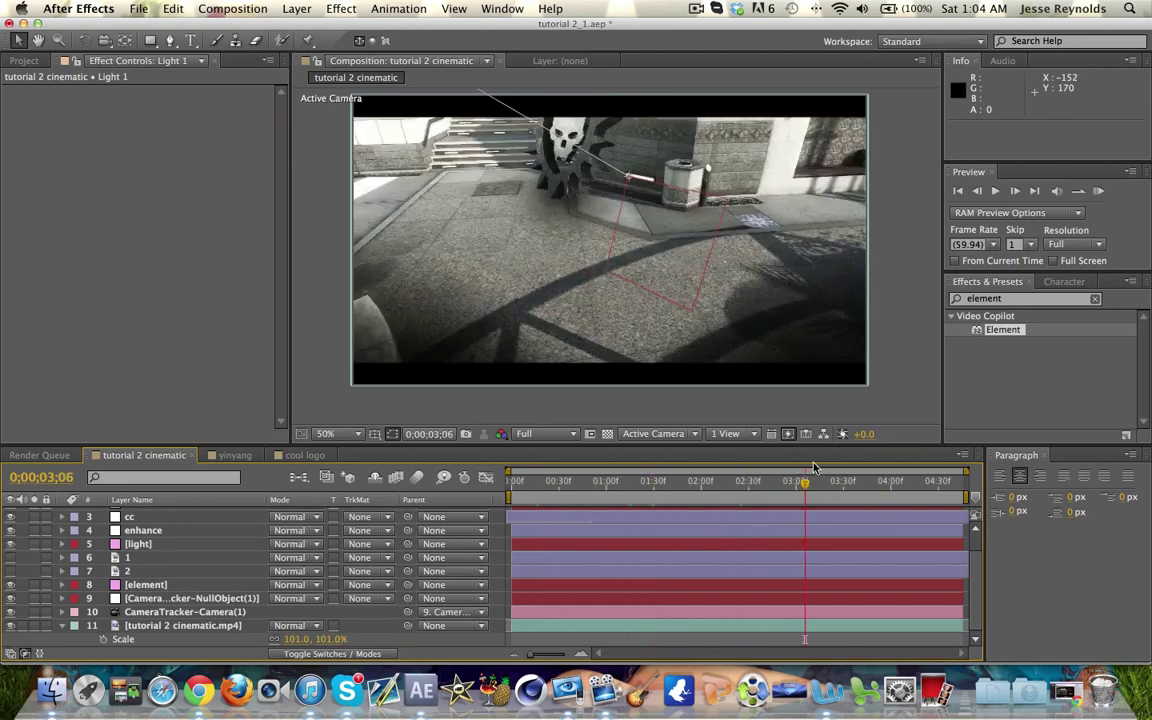
left_click(563, 589)
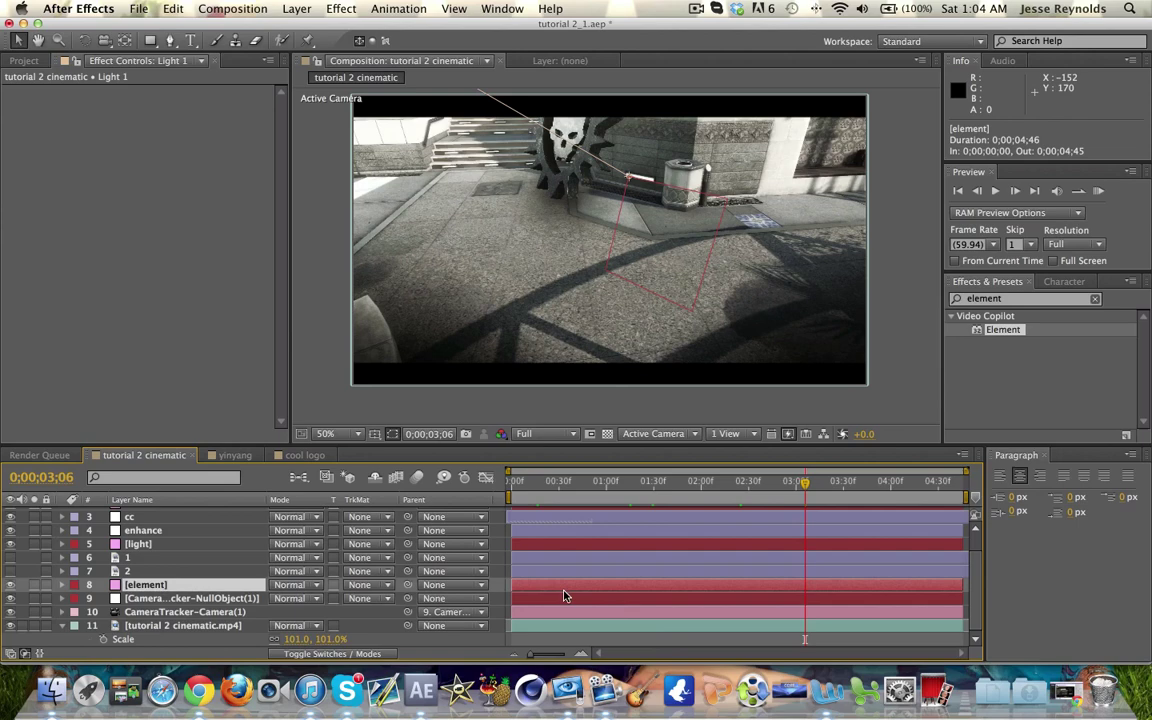
left_click(33, 318)
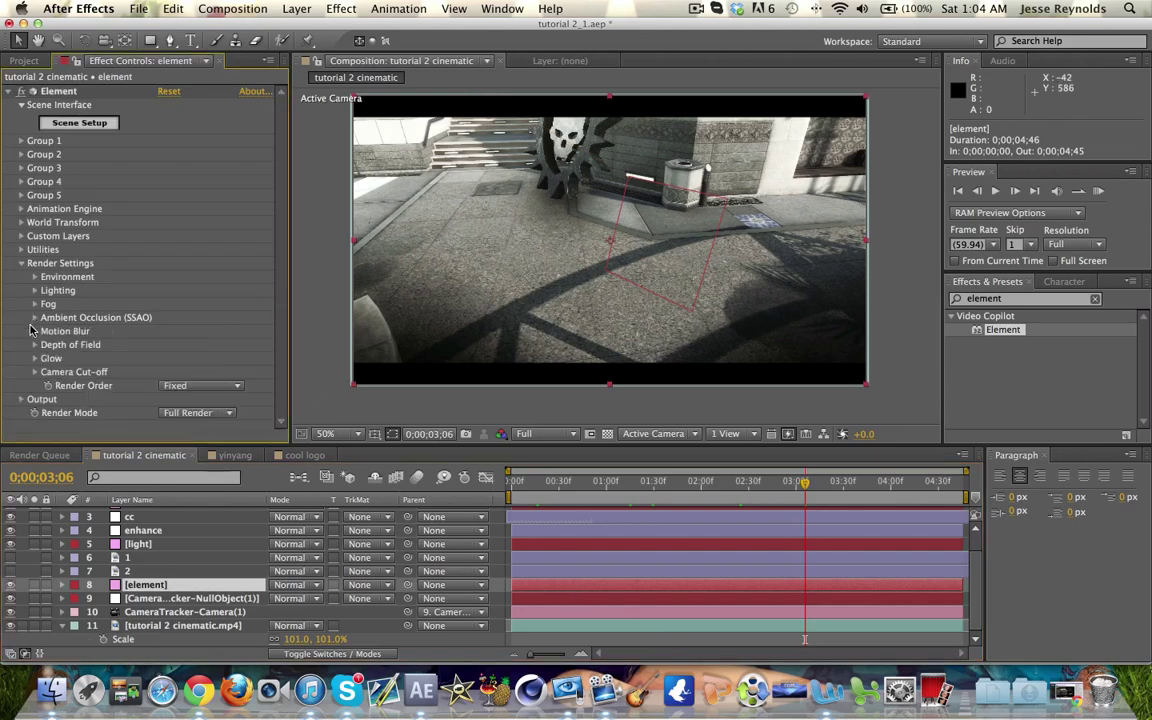
Step: Expand World Transform and Group 1's Particle Replicator to reveal the logo's particle position
left_click(21, 263)
left_click(21, 223)
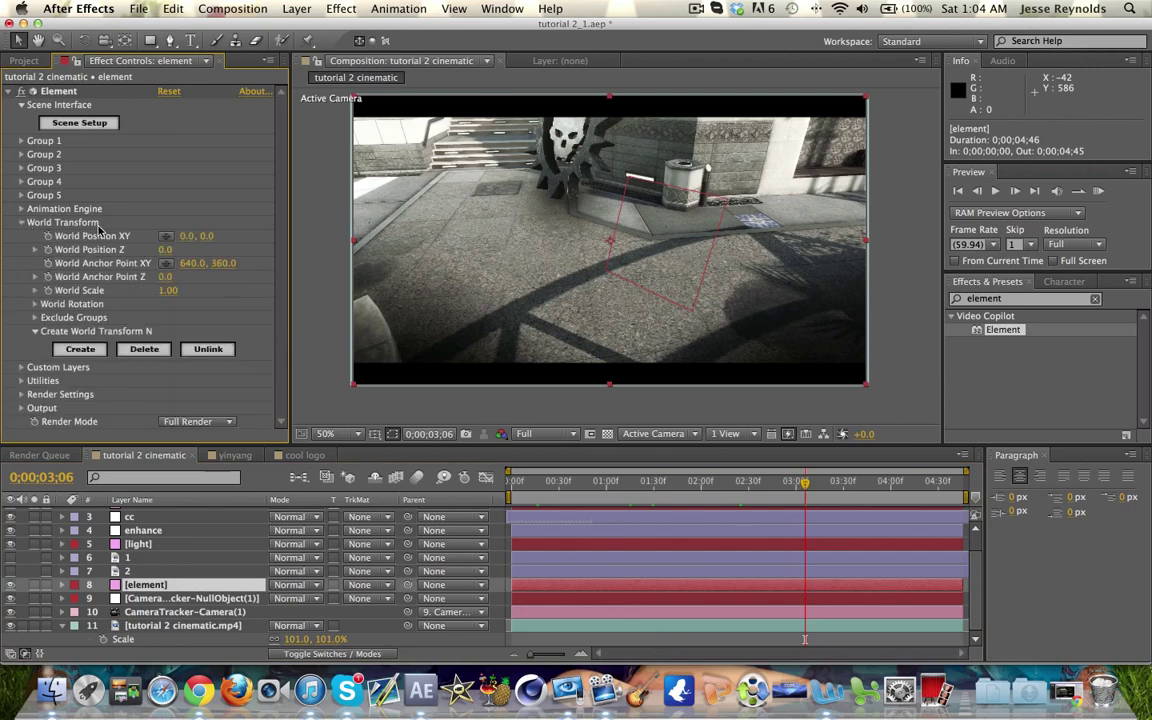
left_click(21, 141)
left_click(34, 181)
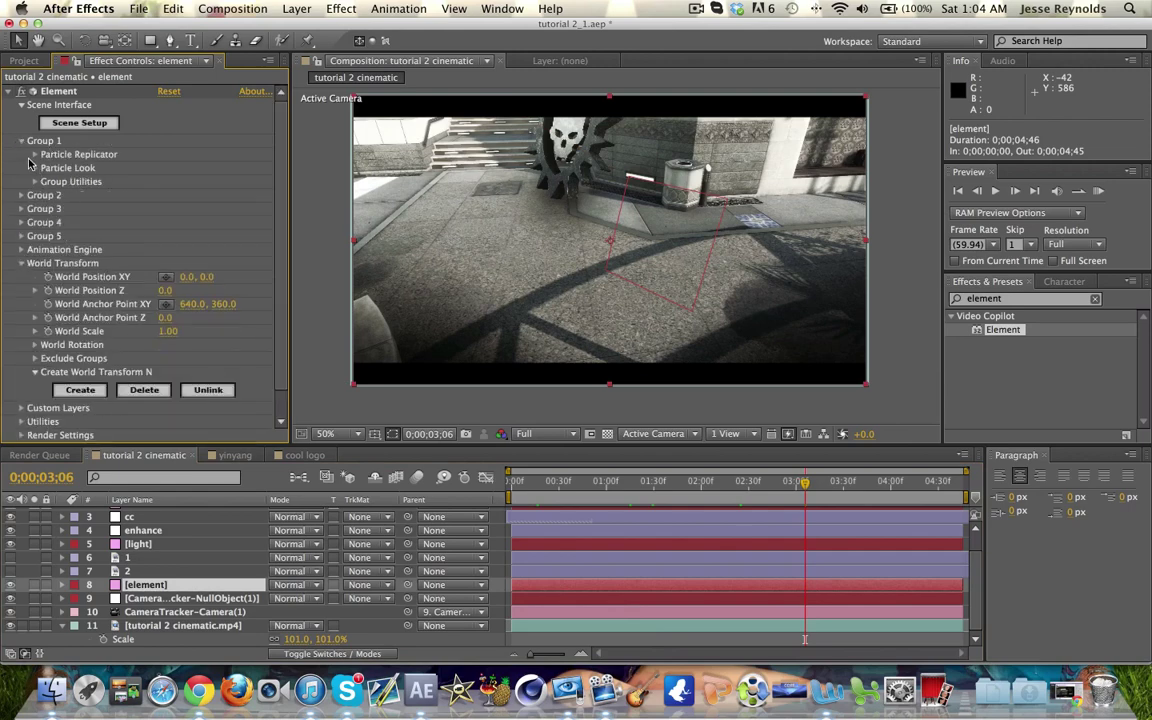
left_click(35, 154)
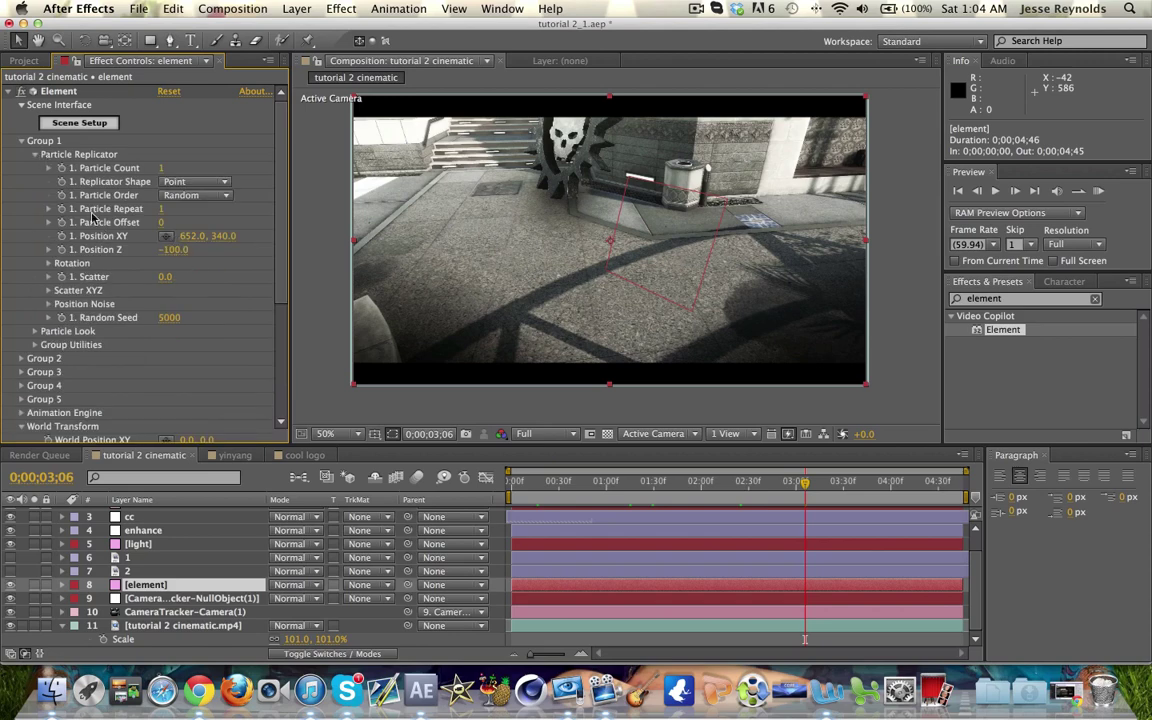
scroll(198, 249, "down", 5)
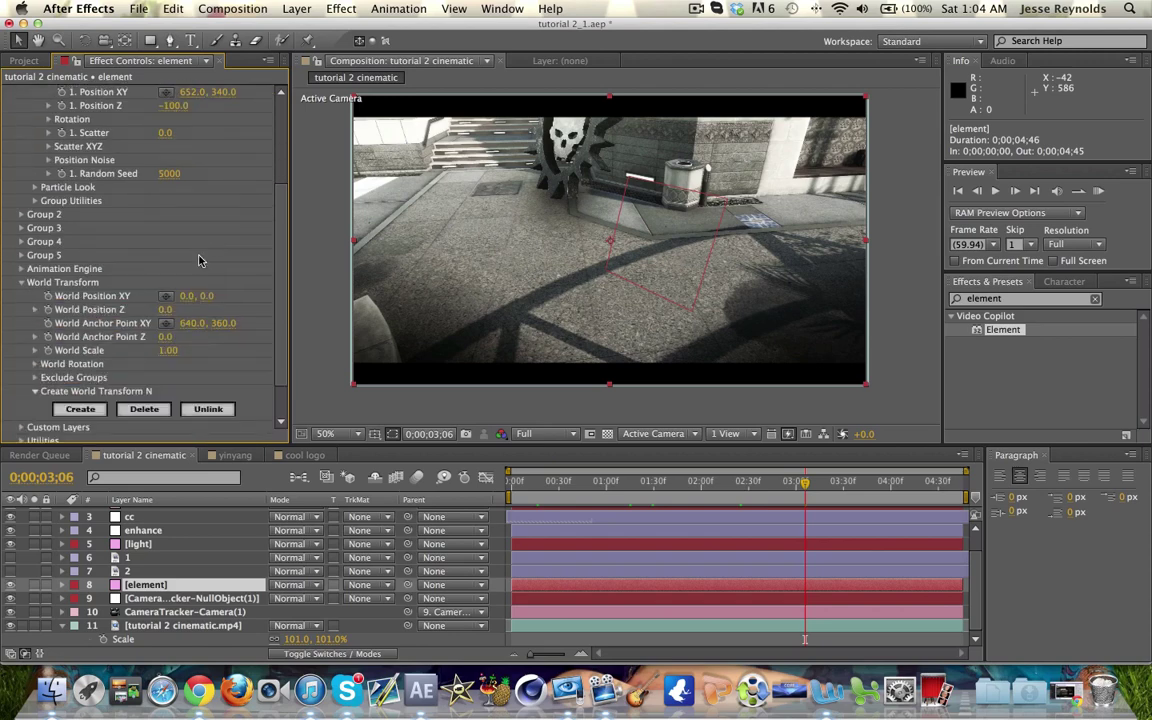
Step: Set World Anchor Point XY to 652, 340 and Z to -100
left_click(186, 324)
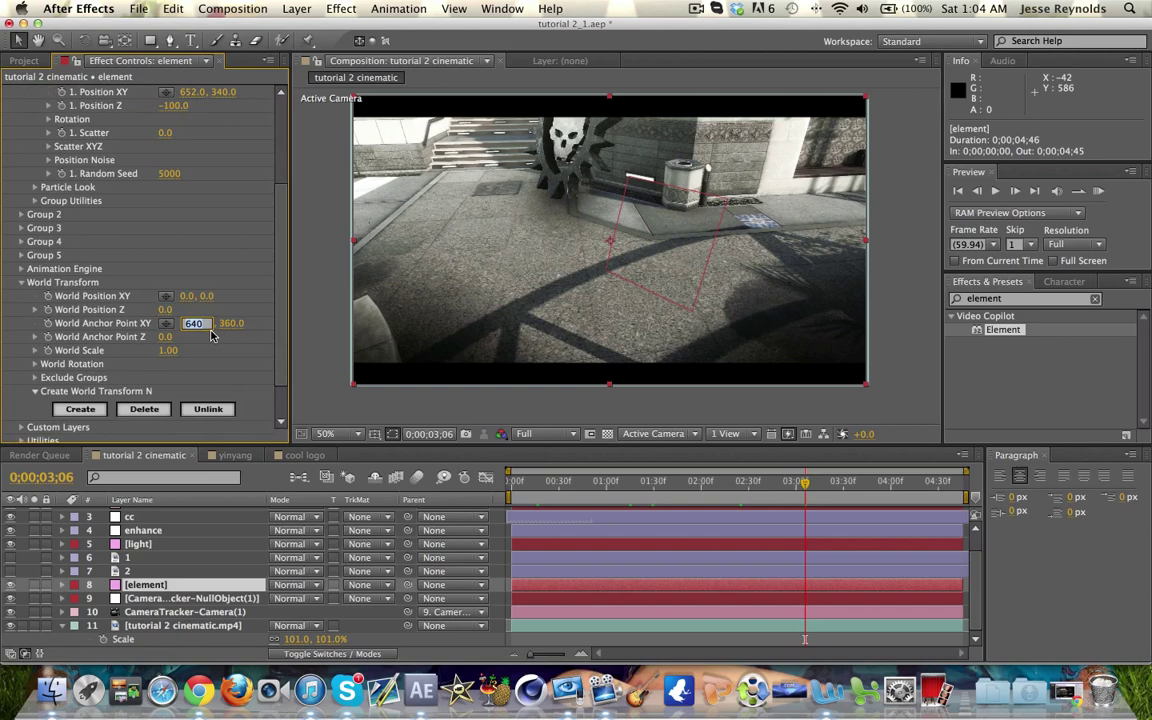
type("652")
key("Tab")
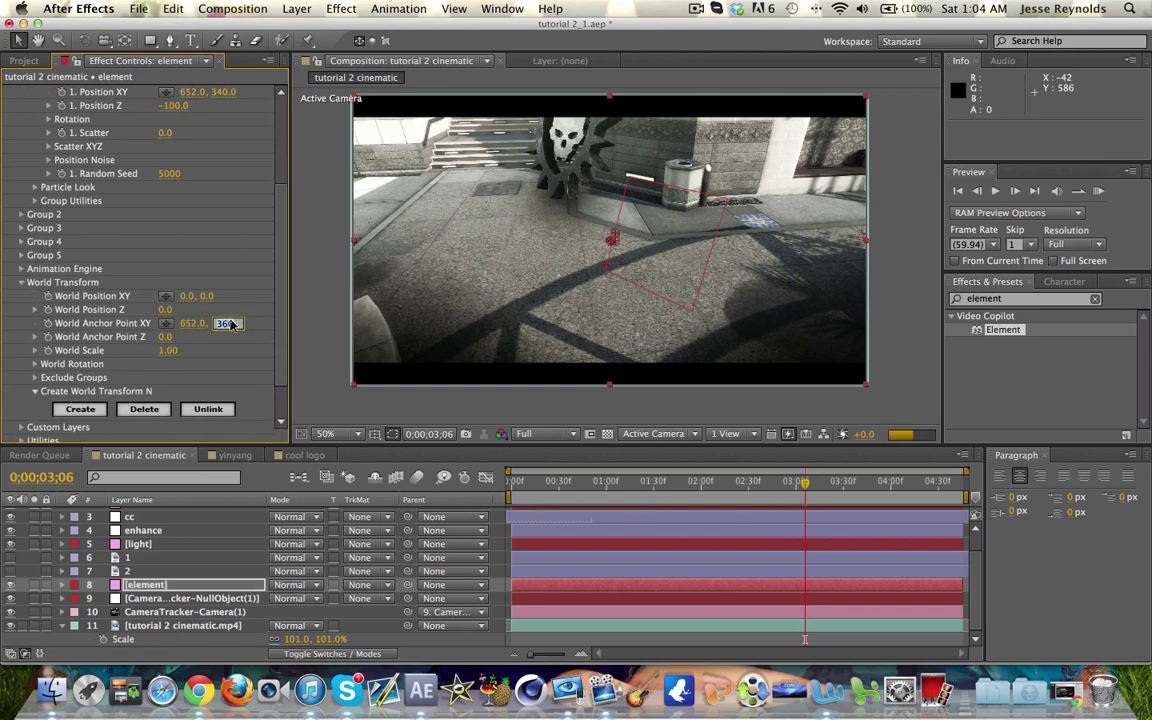
type("340")
key("Return")
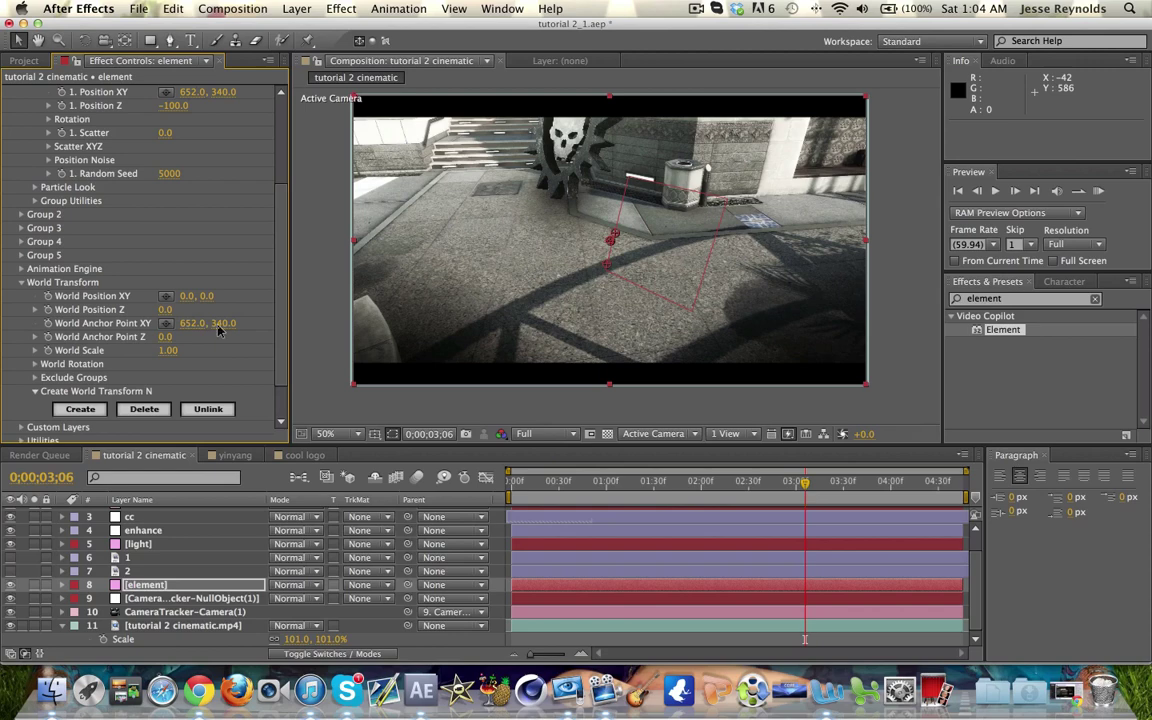
left_click(165, 337)
type("-100")
key("Return")
left_click(515, 483)
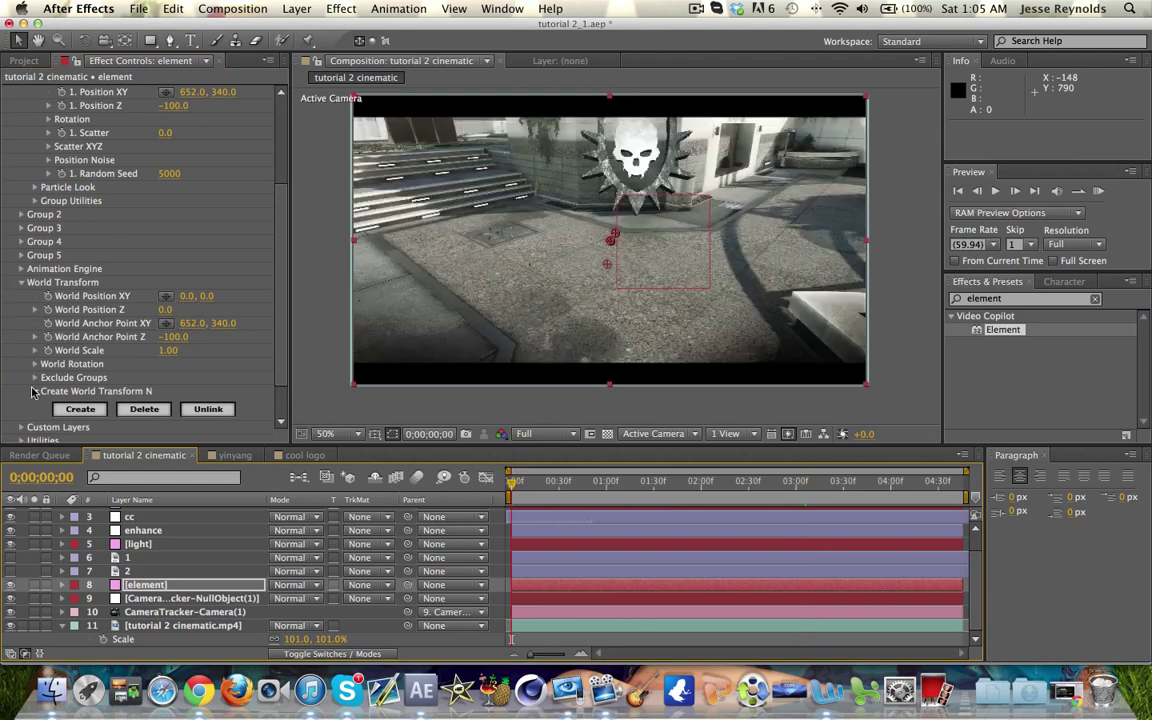
Step: Tilt the shield's World Rotation to X -9° and confirm Group 3 is excluded from the world transform
left_click(34, 365)
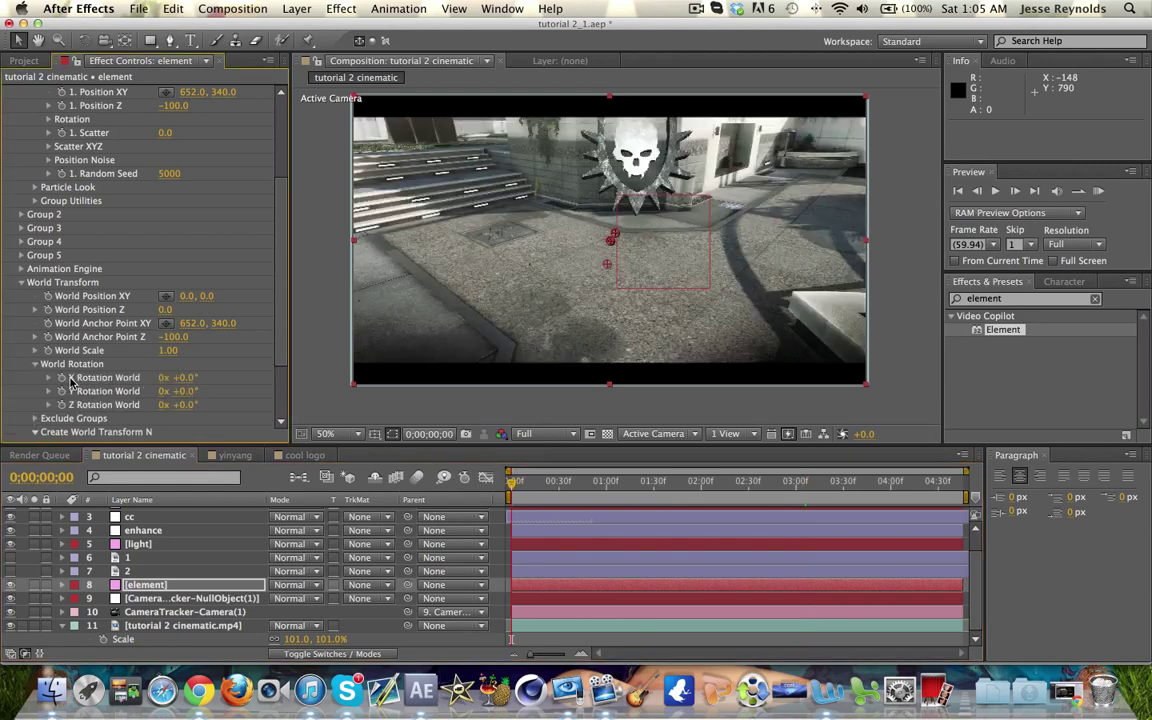
left_click_drag(178, 378, 187, 404)
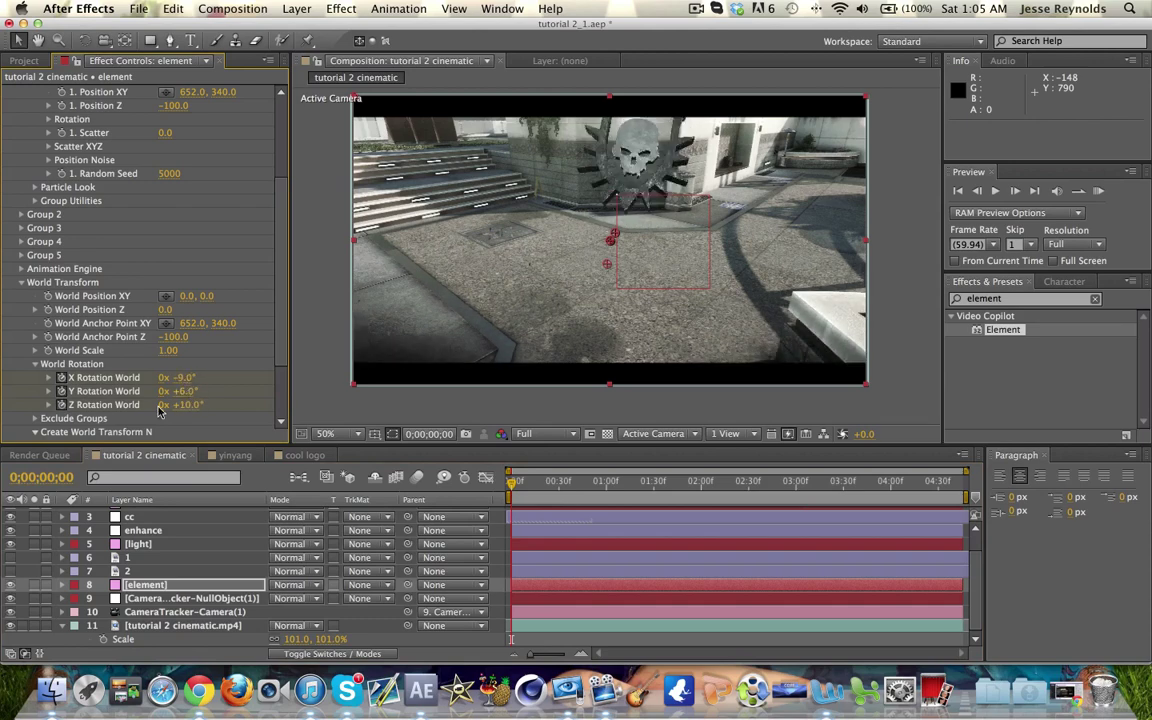
scroll(227, 361, "down", 3)
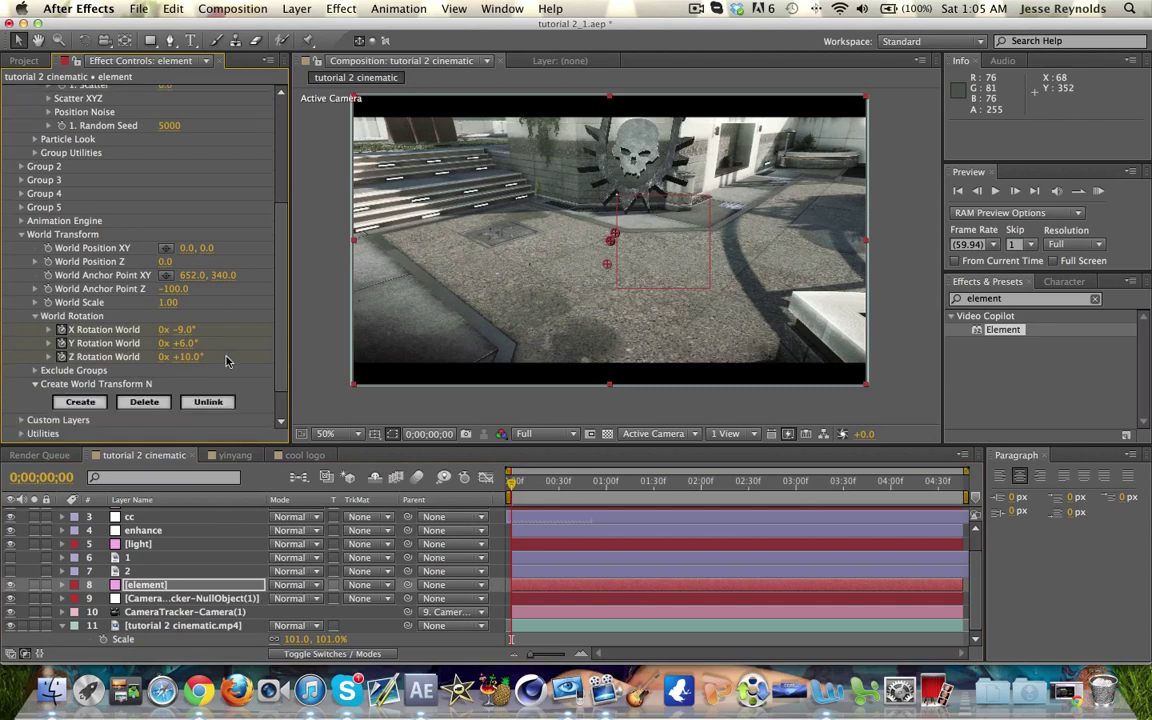
left_click(36, 371)
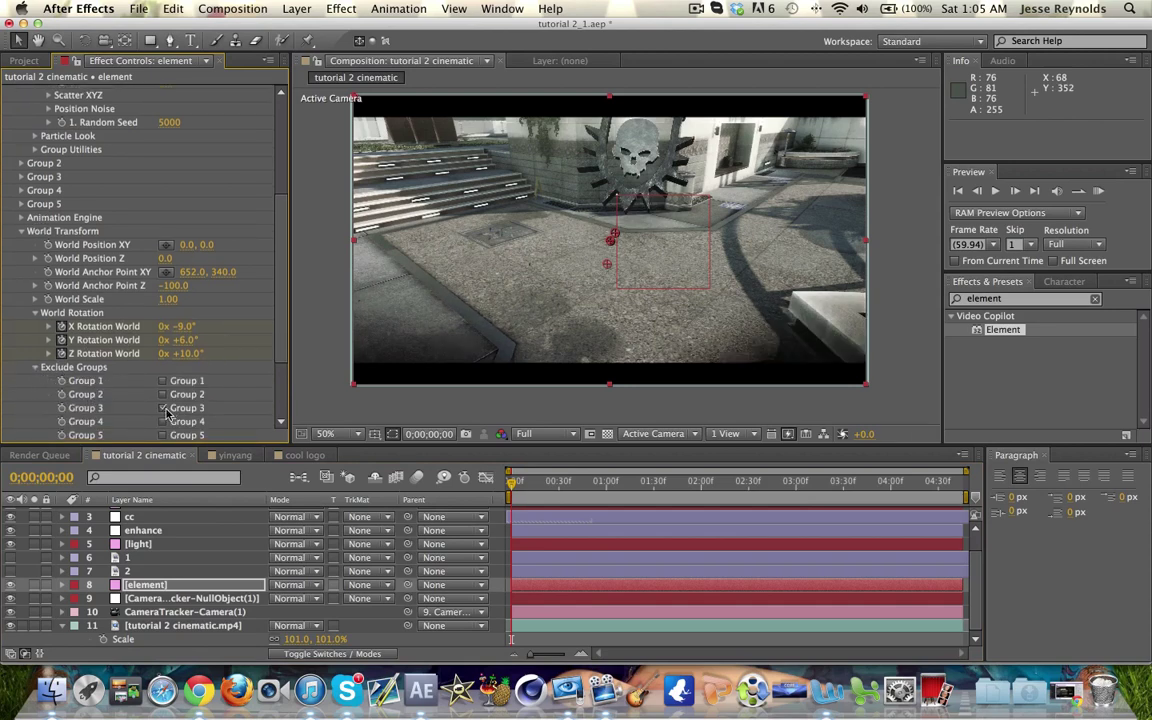
left_click(35, 370)
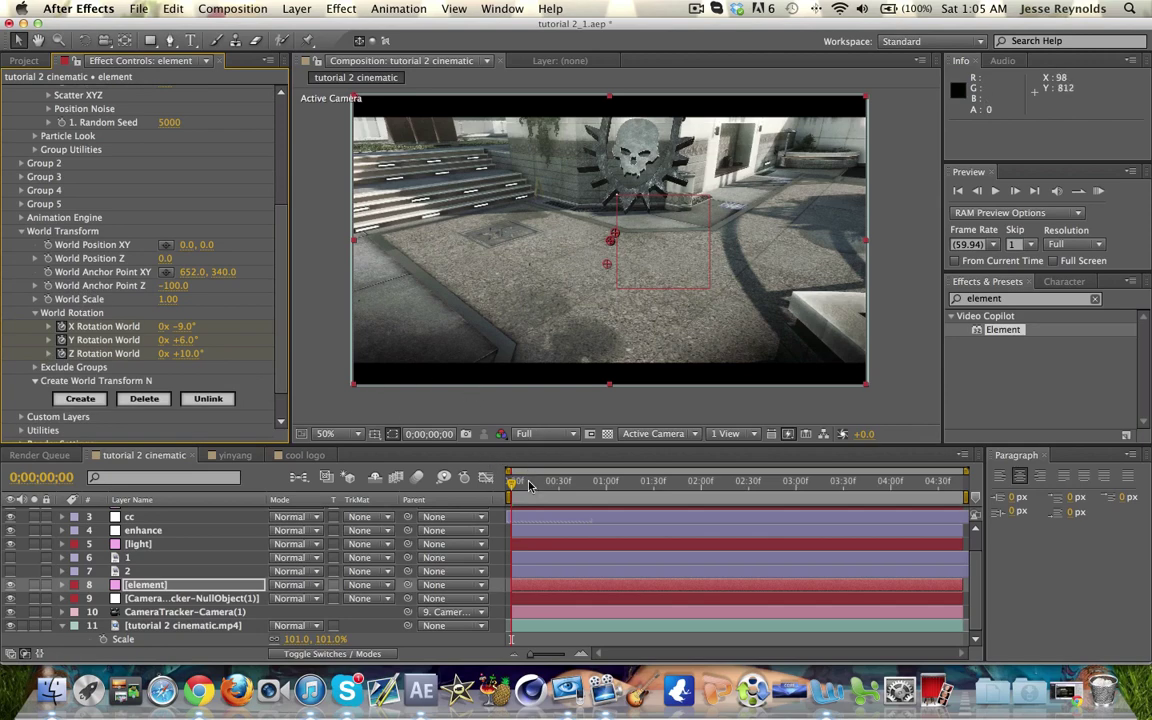
Step: On the clip's last frame, set world rotation to X -29°, Y -251°, Z +22° and preview the spin
key("space")
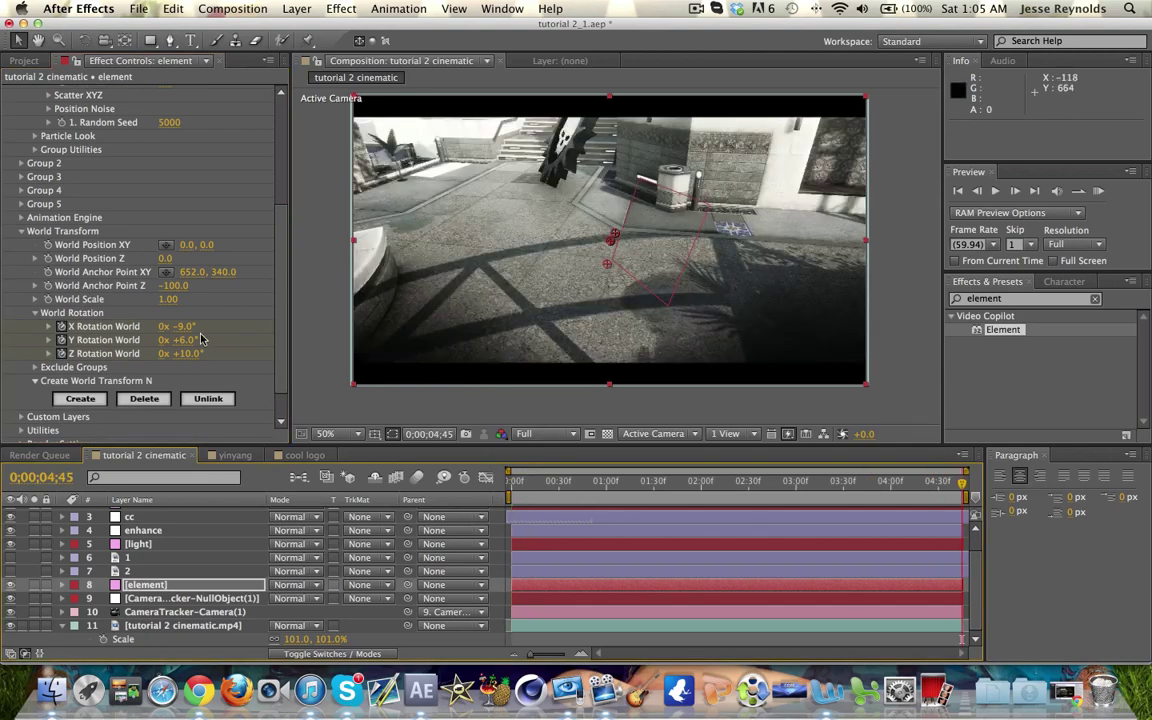
left_click_drag(200, 340, 167, 333)
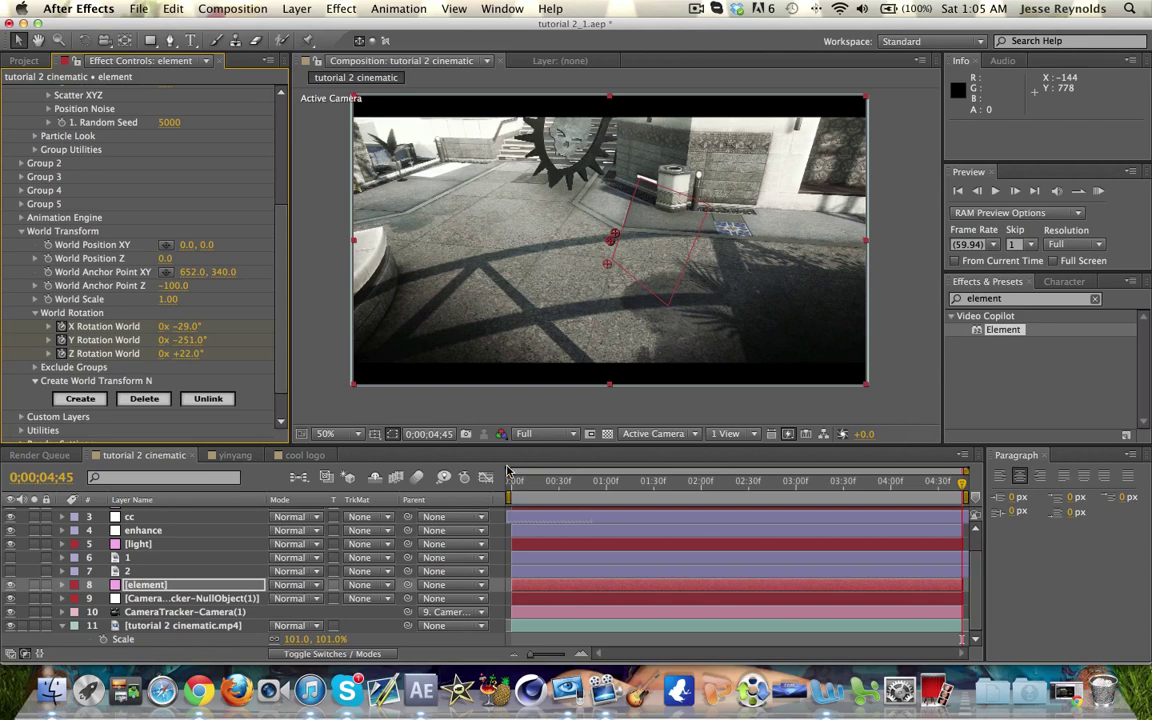
left_click(1097, 190)
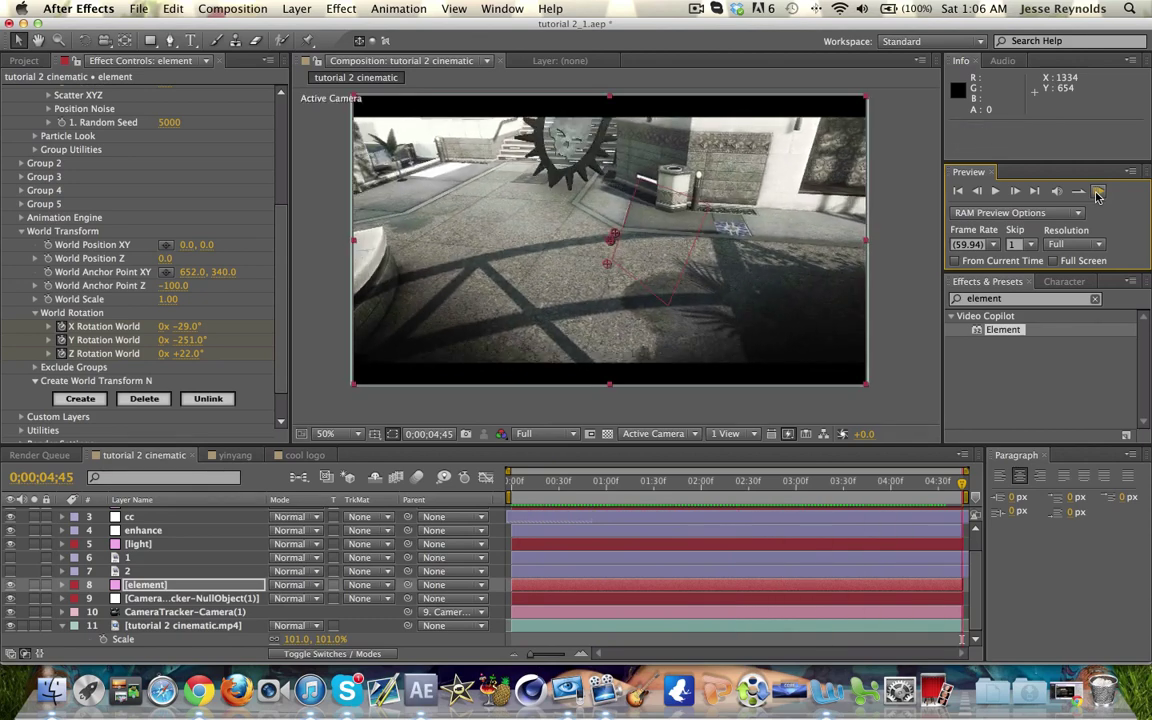
Step: Play a RAM preview of the spinning shield and stop it at frame 0;00;00;10
left_click(1097, 192)
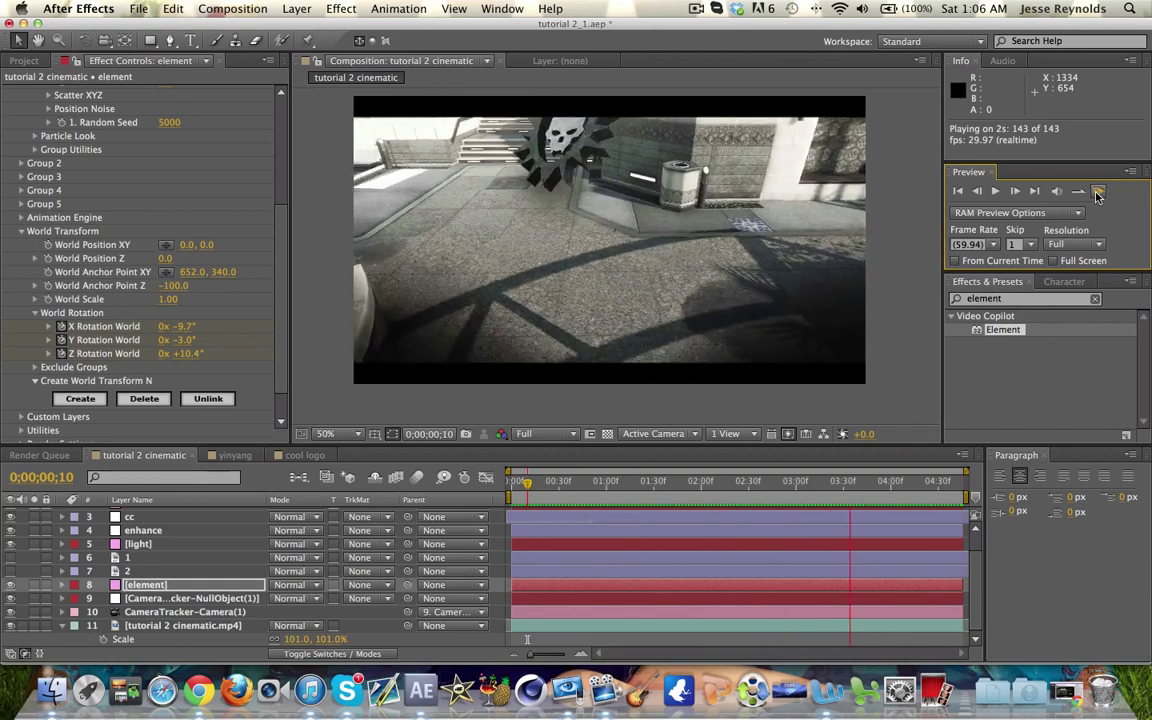
left_click(1097, 192)
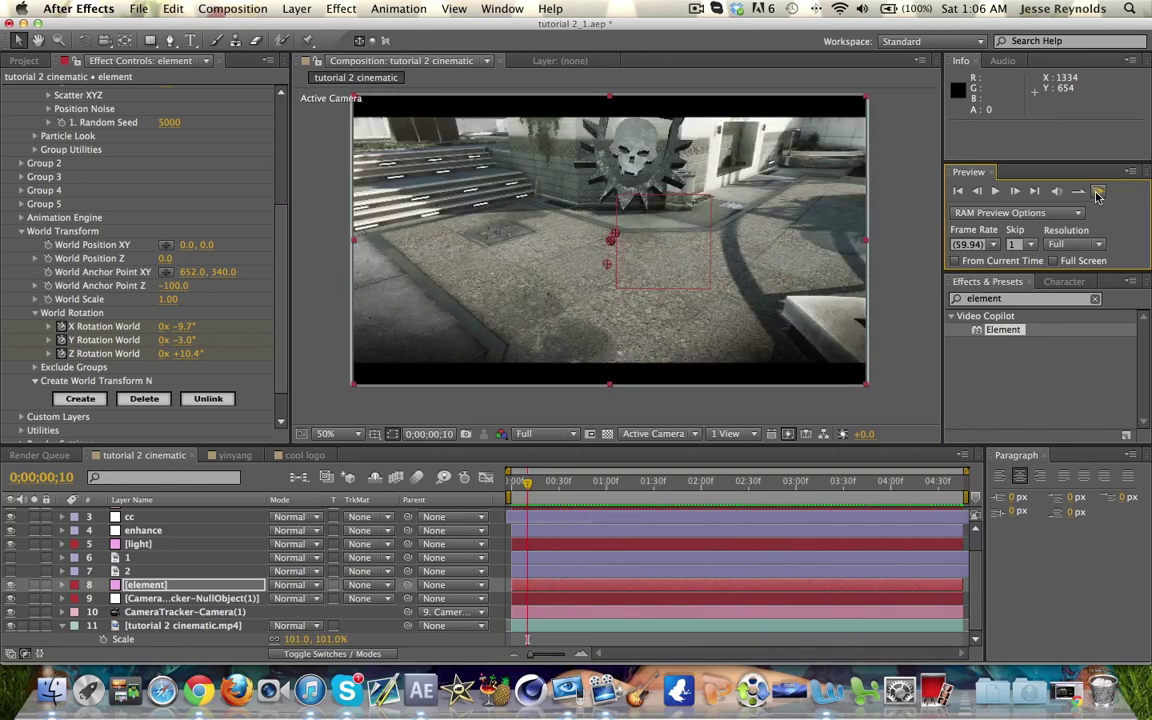